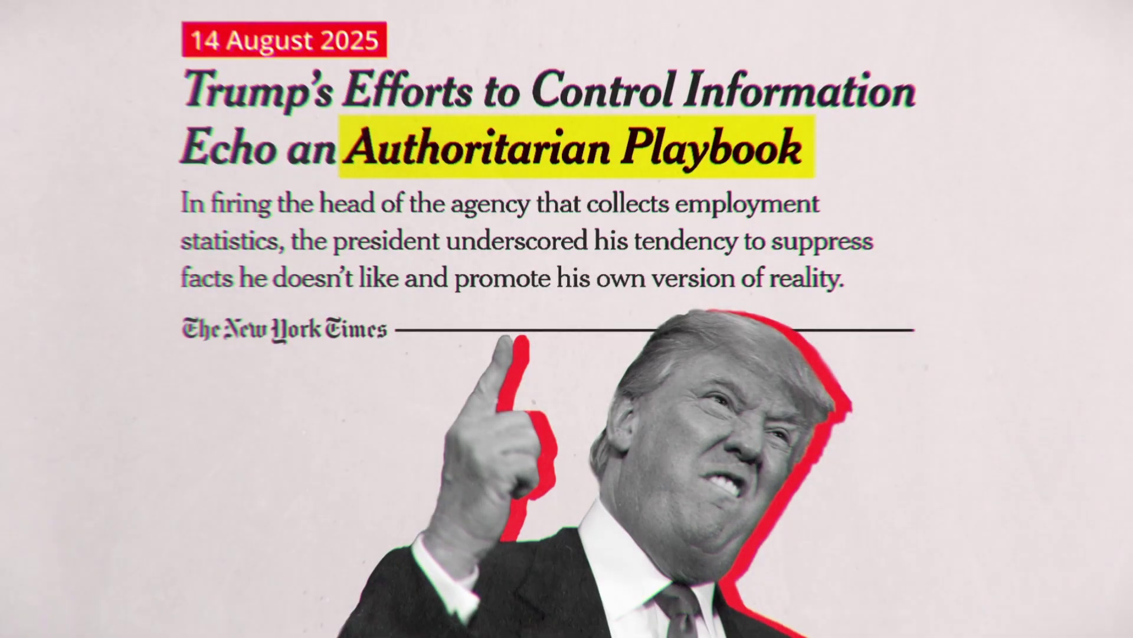
Switch to the 'Vox Style Newspaper Animation' YouTube tutorial, browse its comments, then return to the player
key("alt+Tab")
key("alt+Tab")
key("alt+Tab")
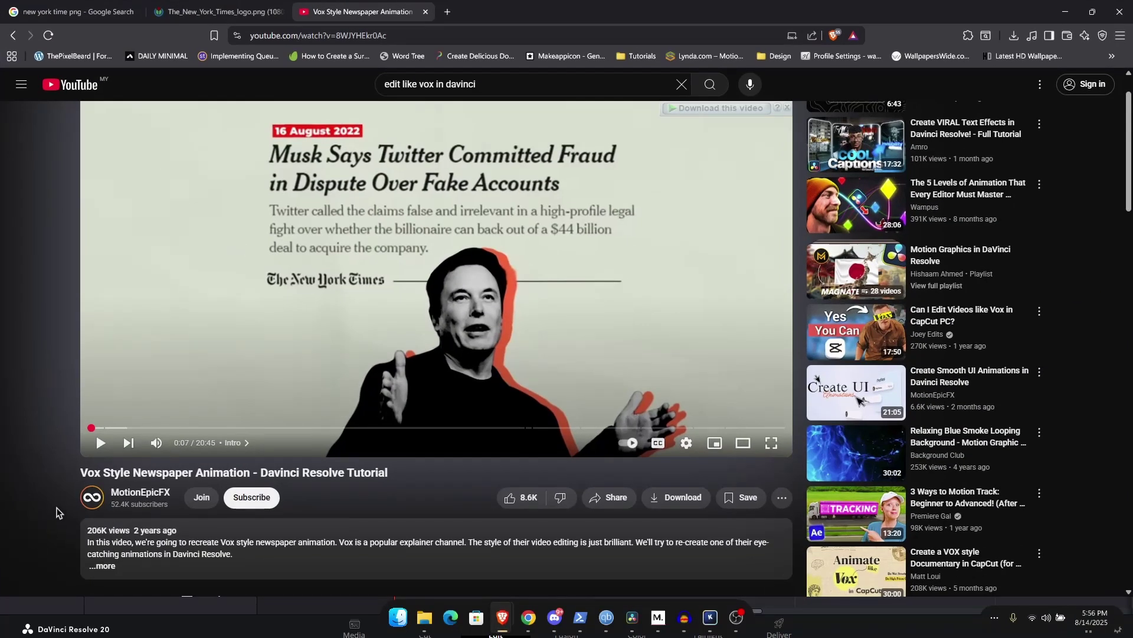
scroll(57, 512, "down", 1)
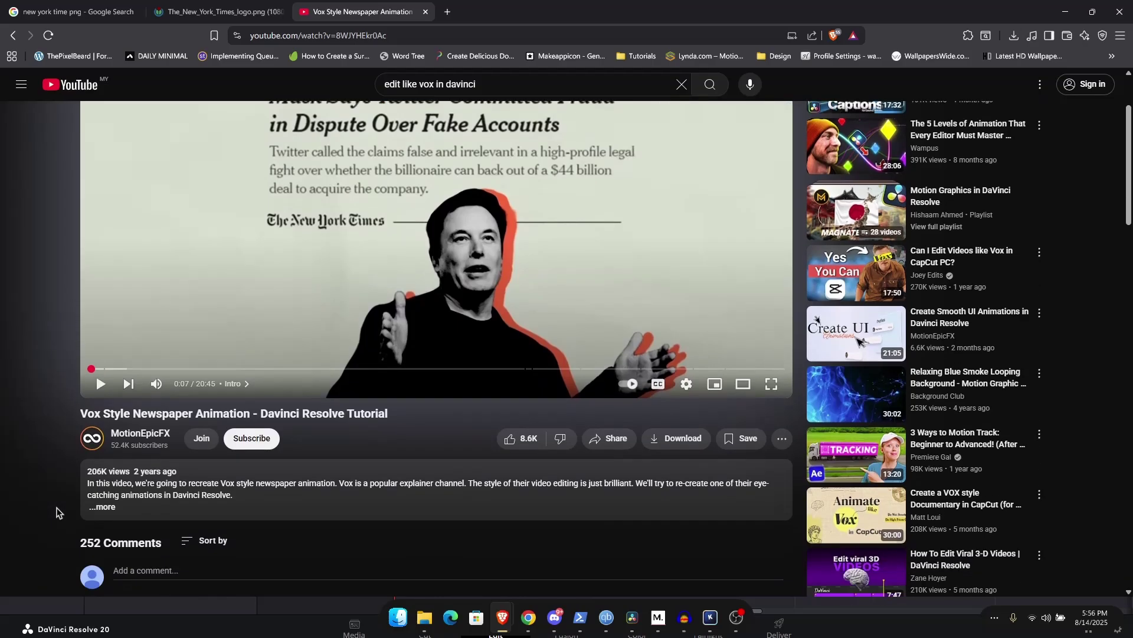
scroll(56, 511, "up", 1)
scroll(59, 502, "down", 4)
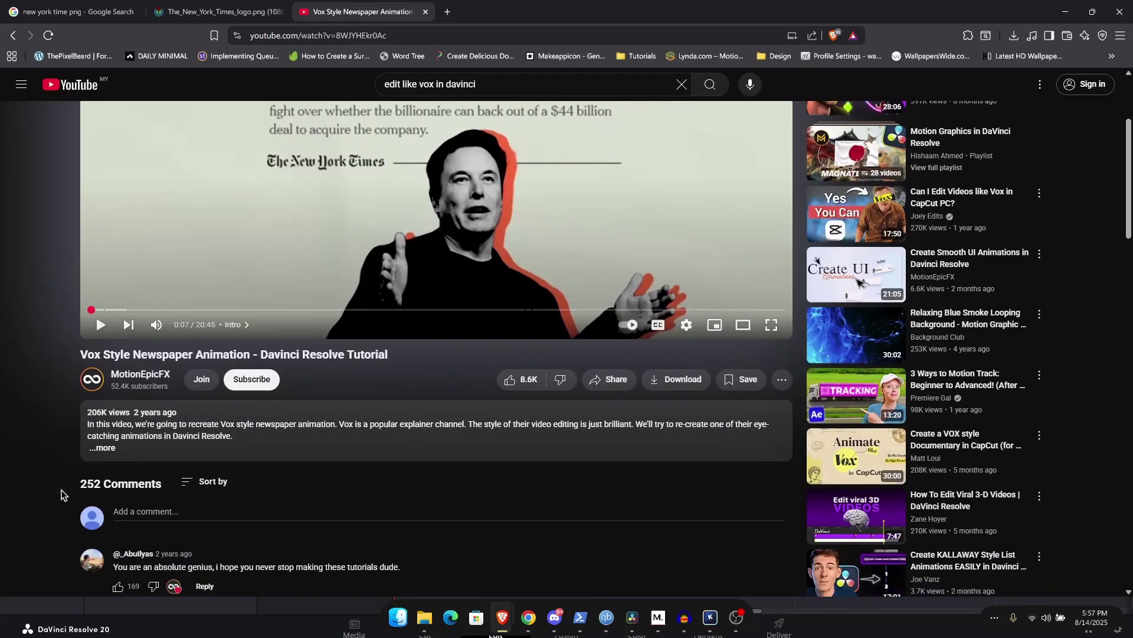
scroll(64, 495, "down", 2)
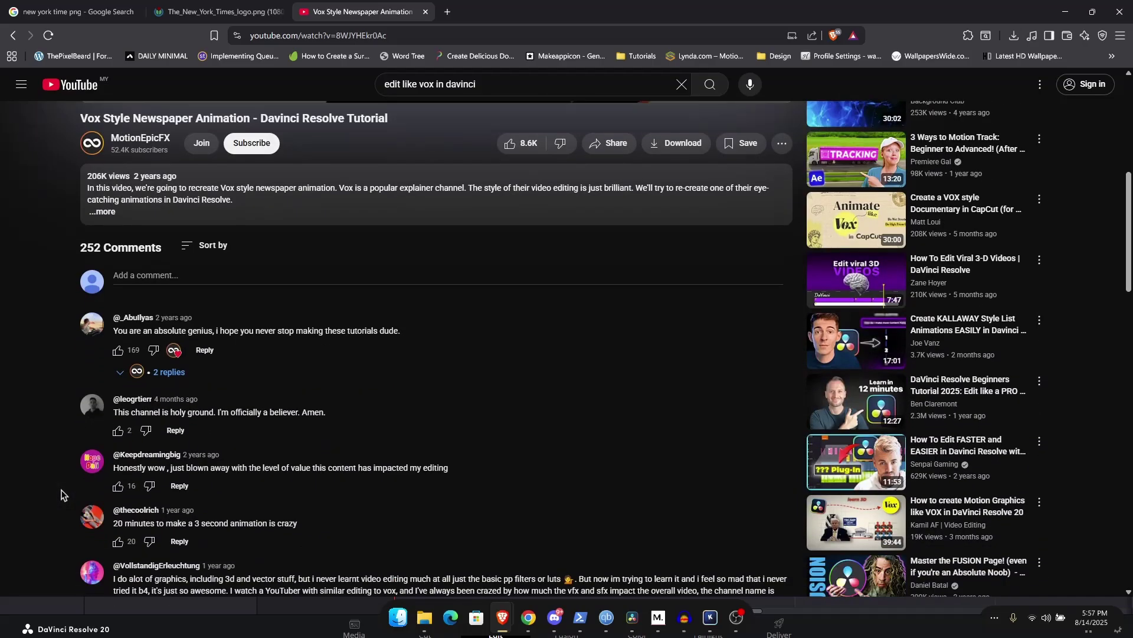
scroll(61, 494, "down", 2)
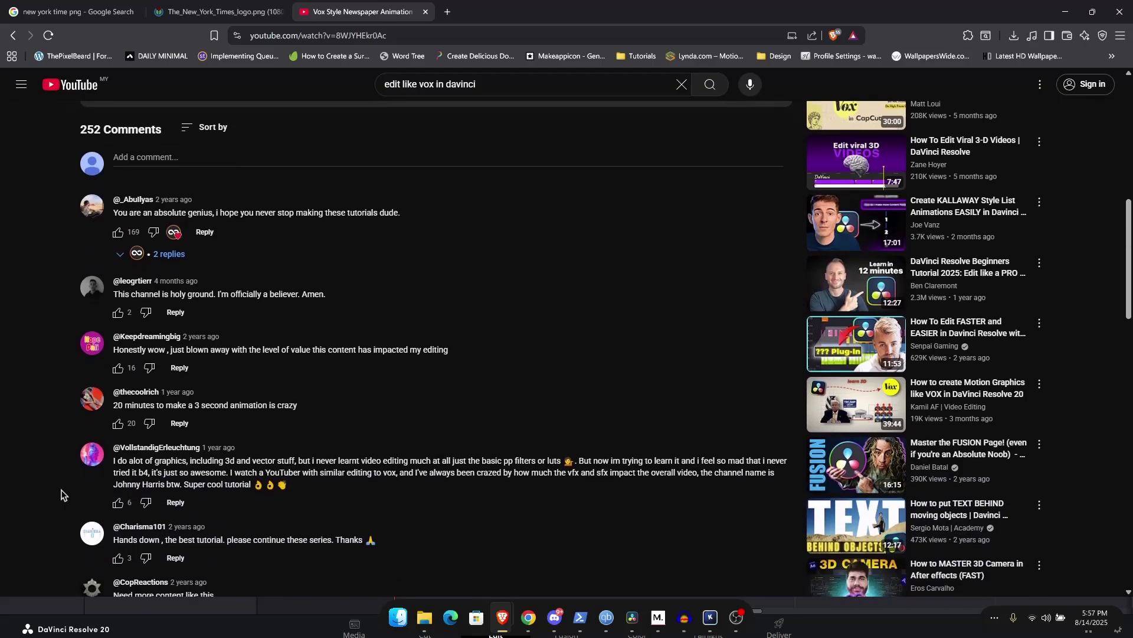
scroll(61, 495, "up", 9)
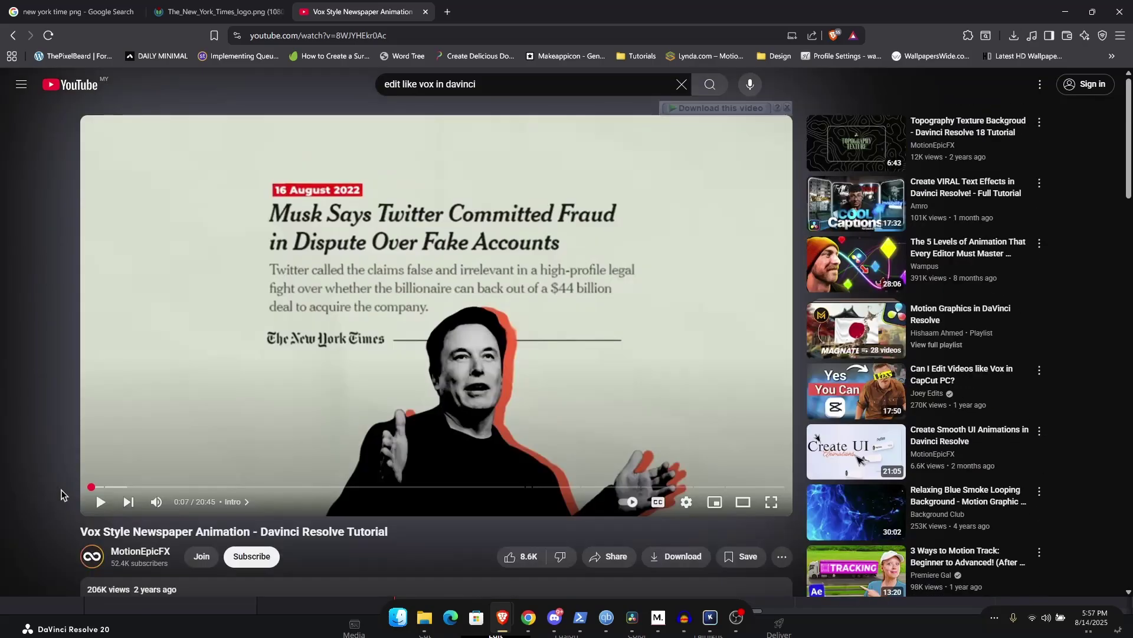
Search the Effects library for 'color' and drop a Solid Color generator onto V1
left_click(1066, 12)
left_click(184, 198)
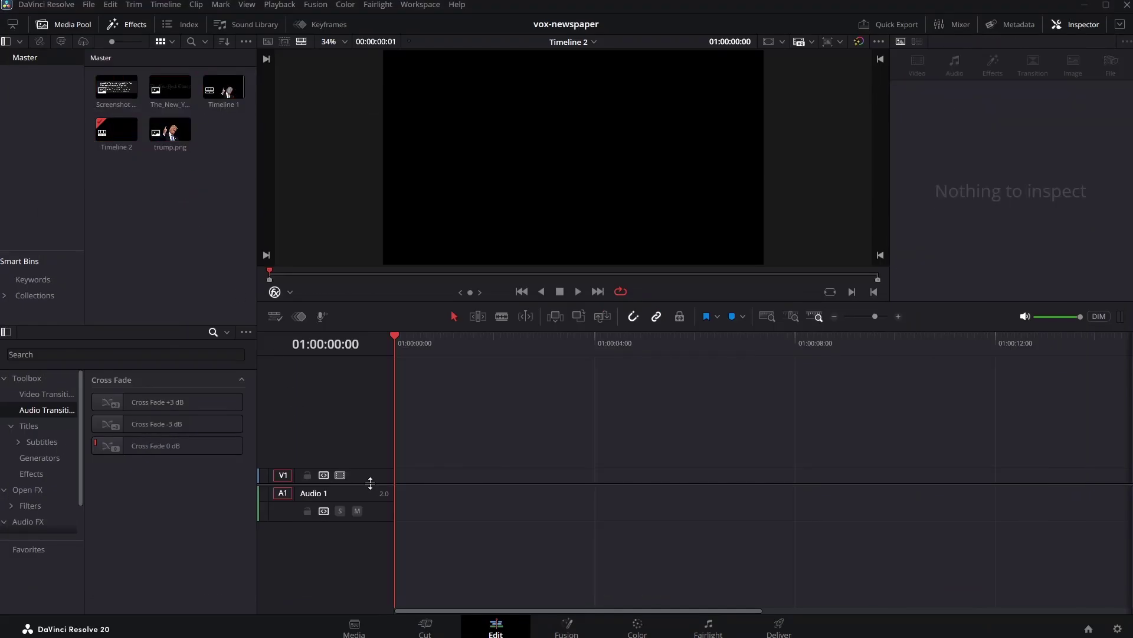
left_click_drag(370, 483, 378, 550)
left_click(68, 354)
type("color")
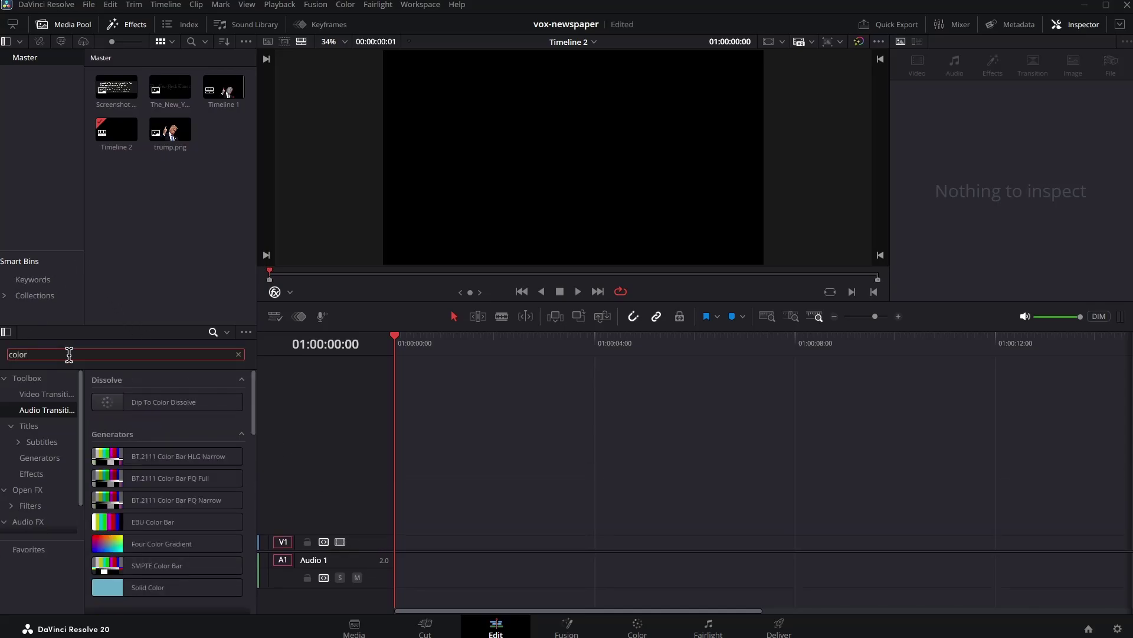
left_click_drag(157, 595, 399, 544)
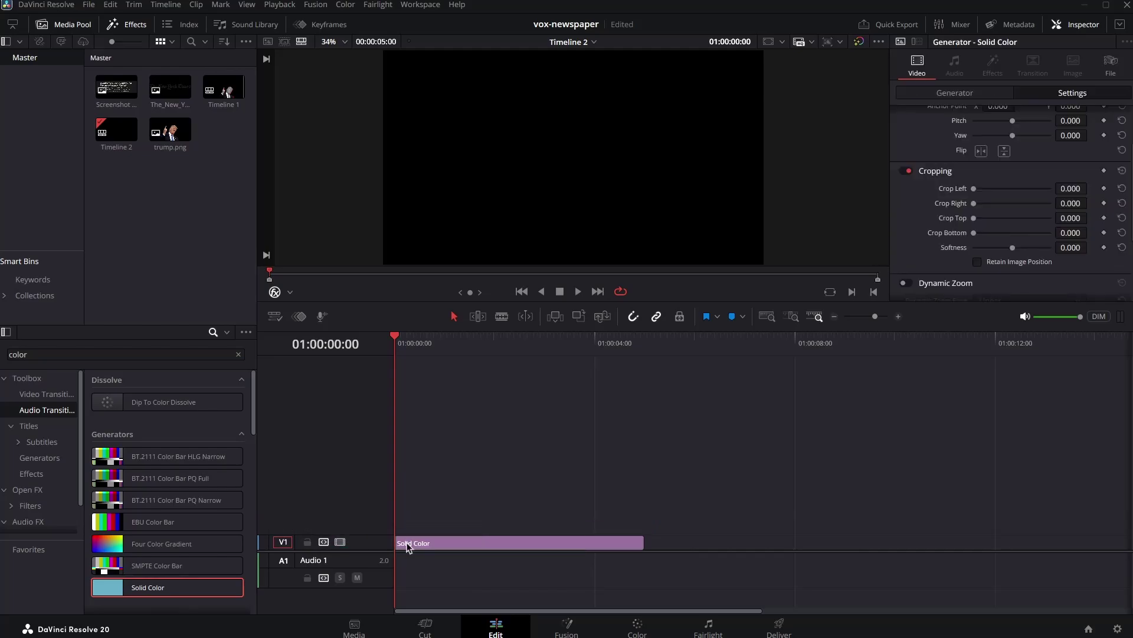
Make the V1 track taller and rename Video 1 to 'BG'
left_click(281, 321)
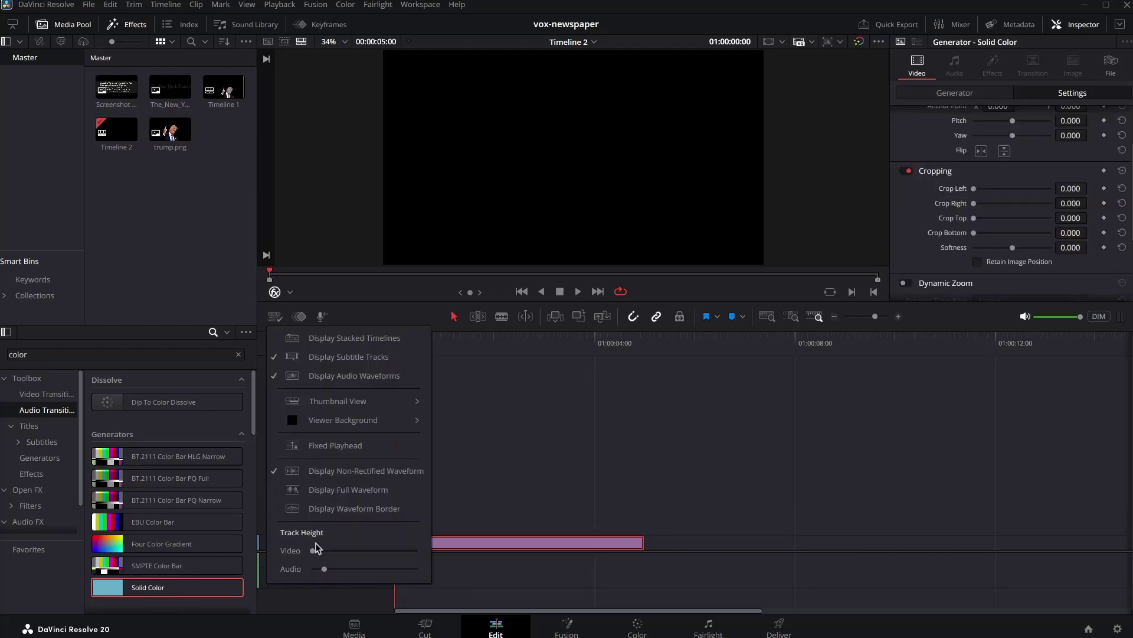
left_click_drag(315, 552, 255, 551)
left_click(521, 493)
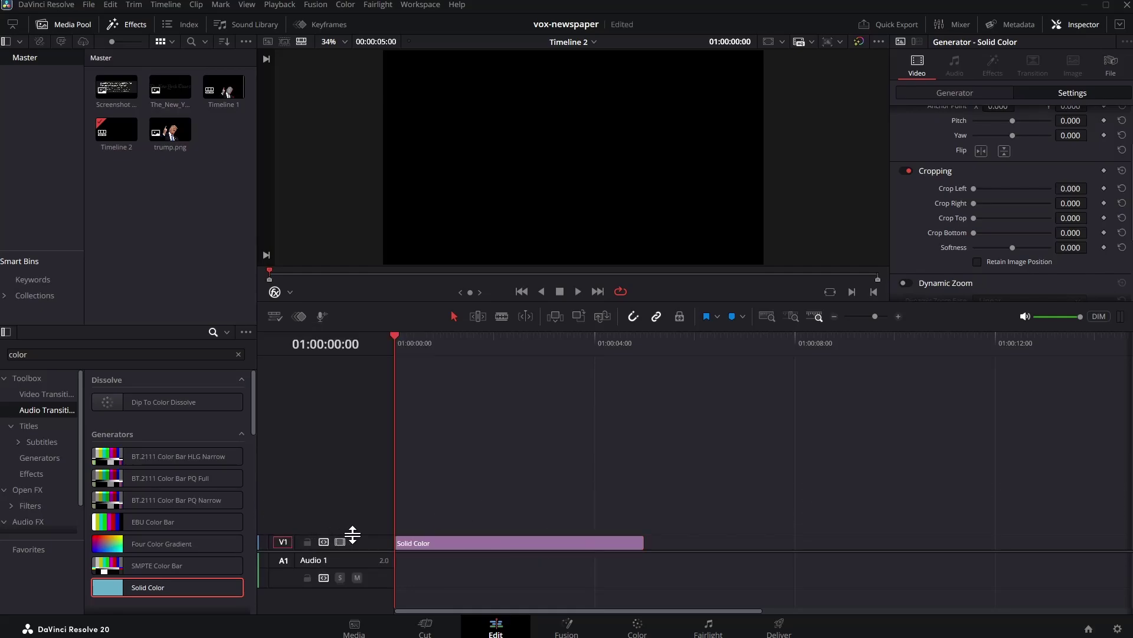
left_click_drag(370, 533, 377, 498)
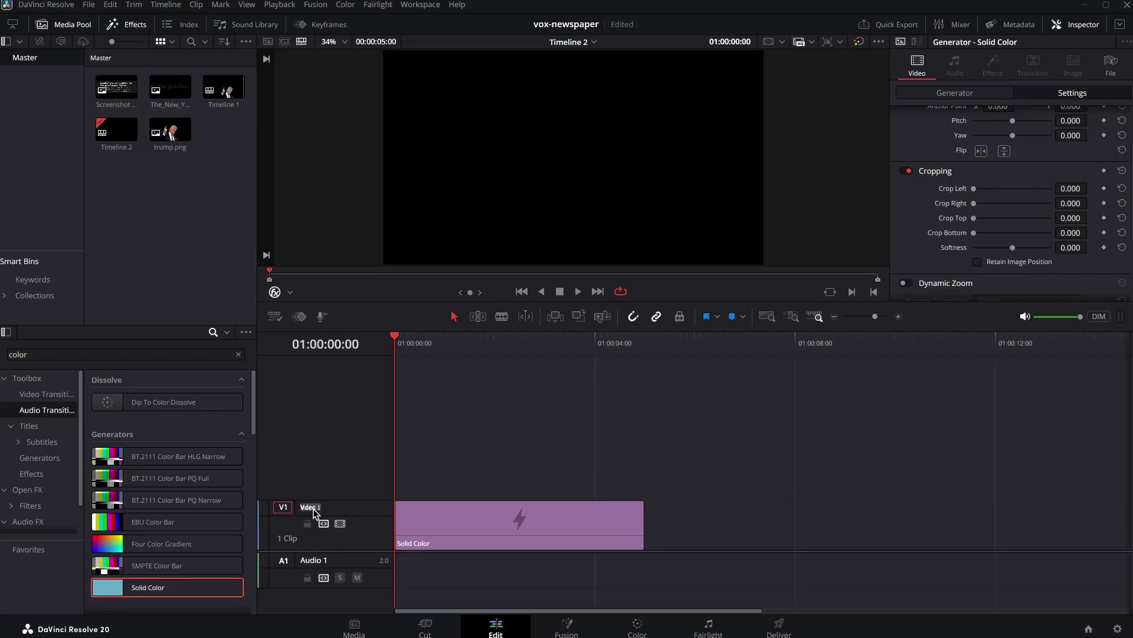
key("shift")
type("BG")
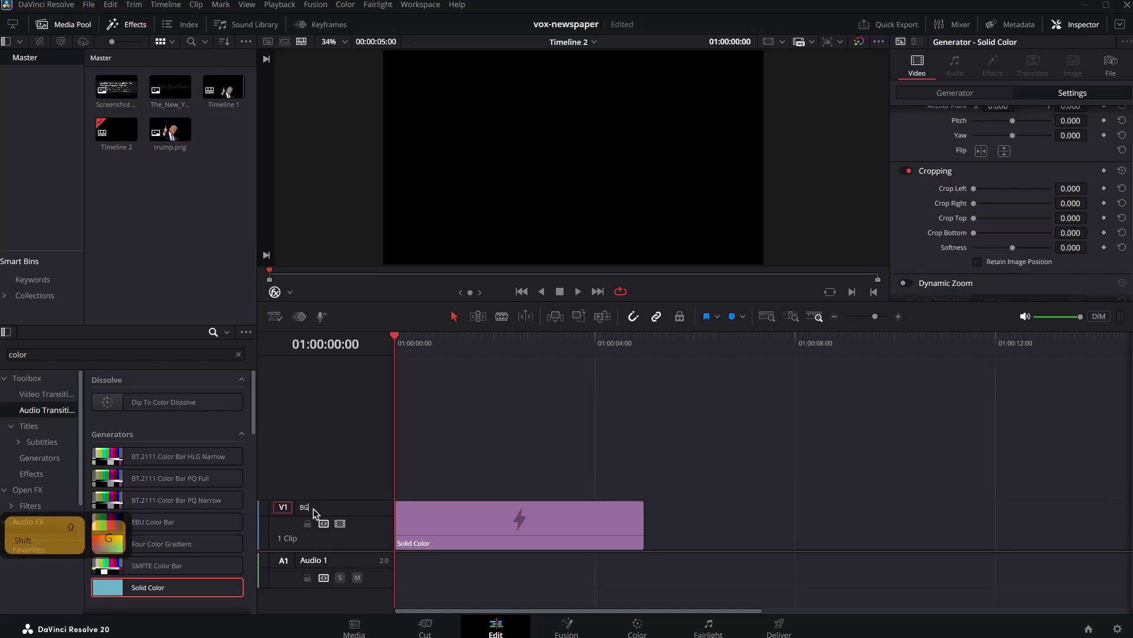
key("Return")
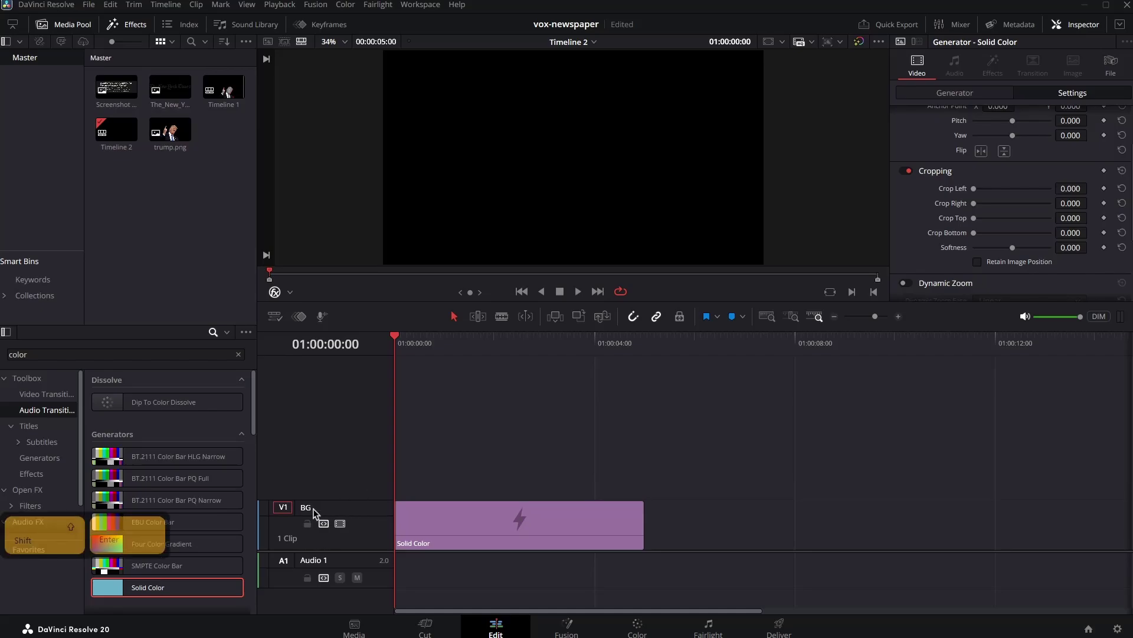
Set the Solid Color clip's Generator colour to pale pink #e7d2d0 in the Inspector
left_click(428, 538)
scroll(934, 137, "up", 3)
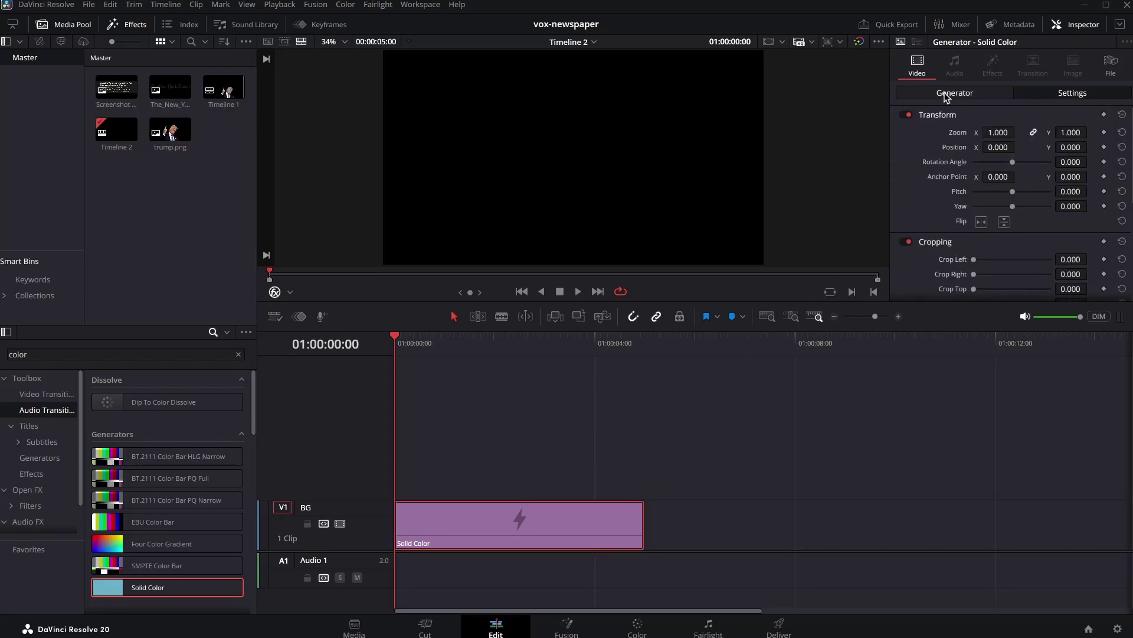
left_click(955, 93)
left_click(1076, 24)
left_click(1075, 24)
left_click(1119, 24)
left_click(984, 134)
left_click(692, 206)
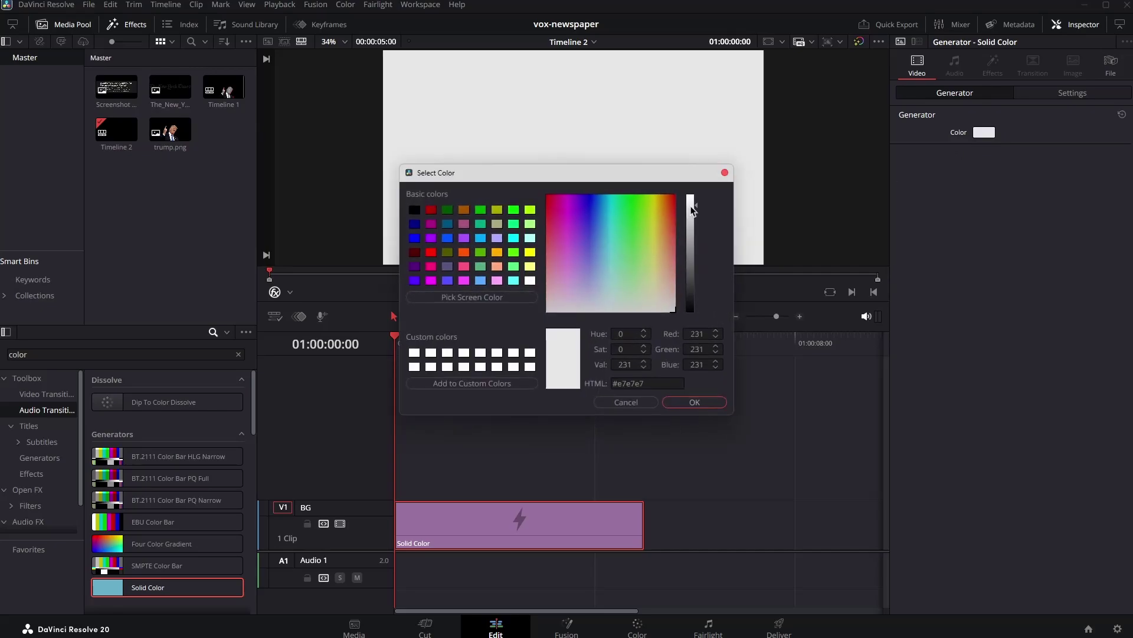
left_click(674, 301)
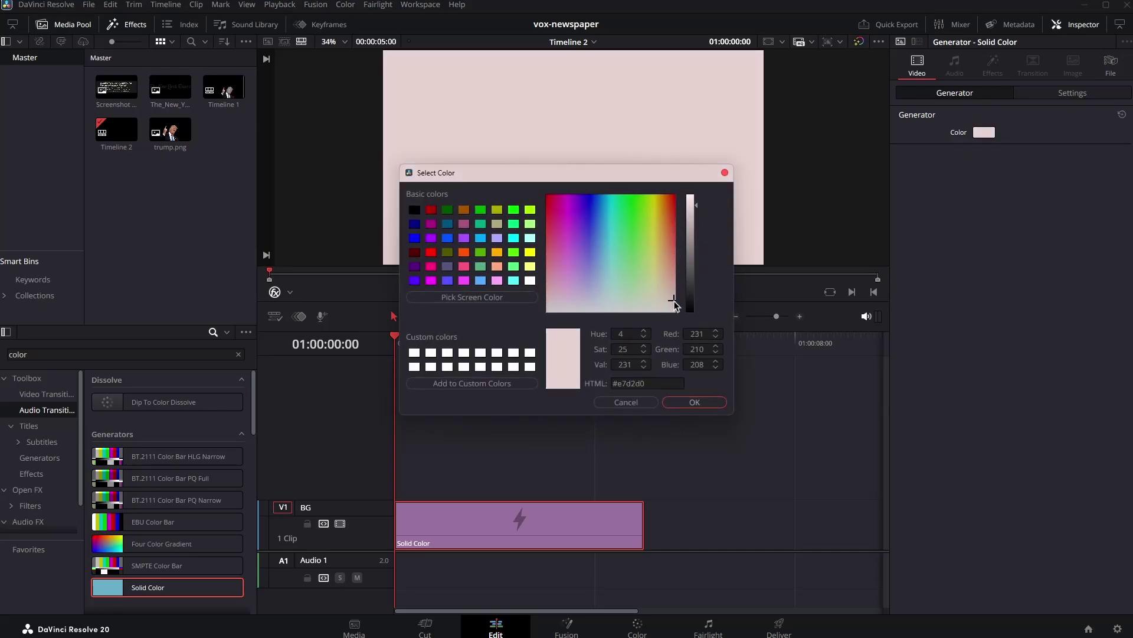
key("Return")
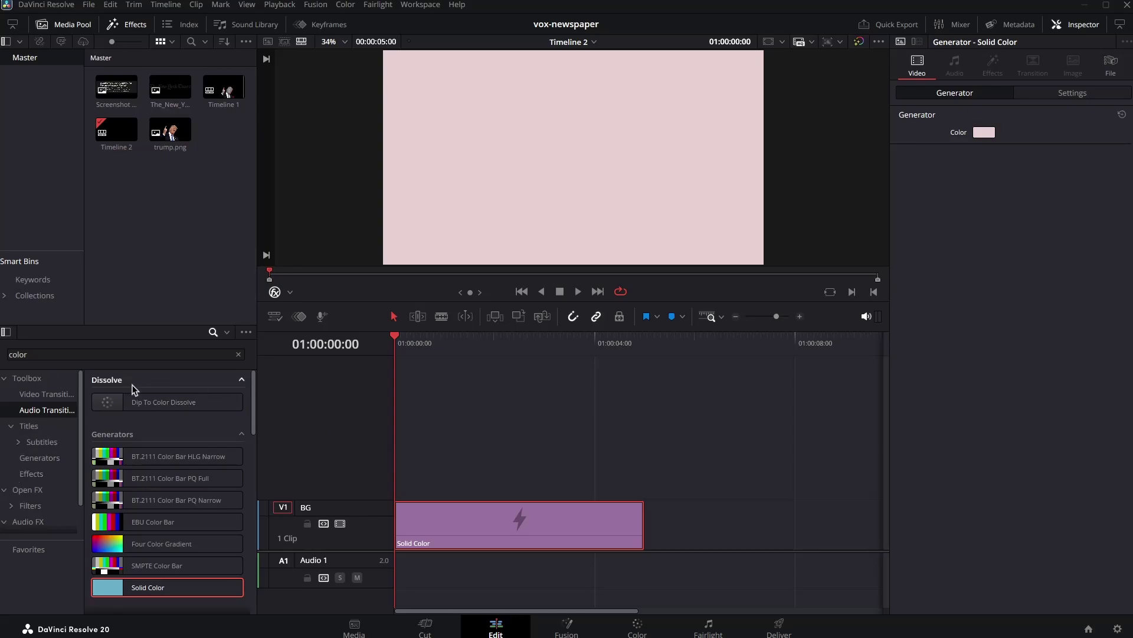
Add a Vintage Texture generator on V2 above the solid colour
left_click(41, 459)
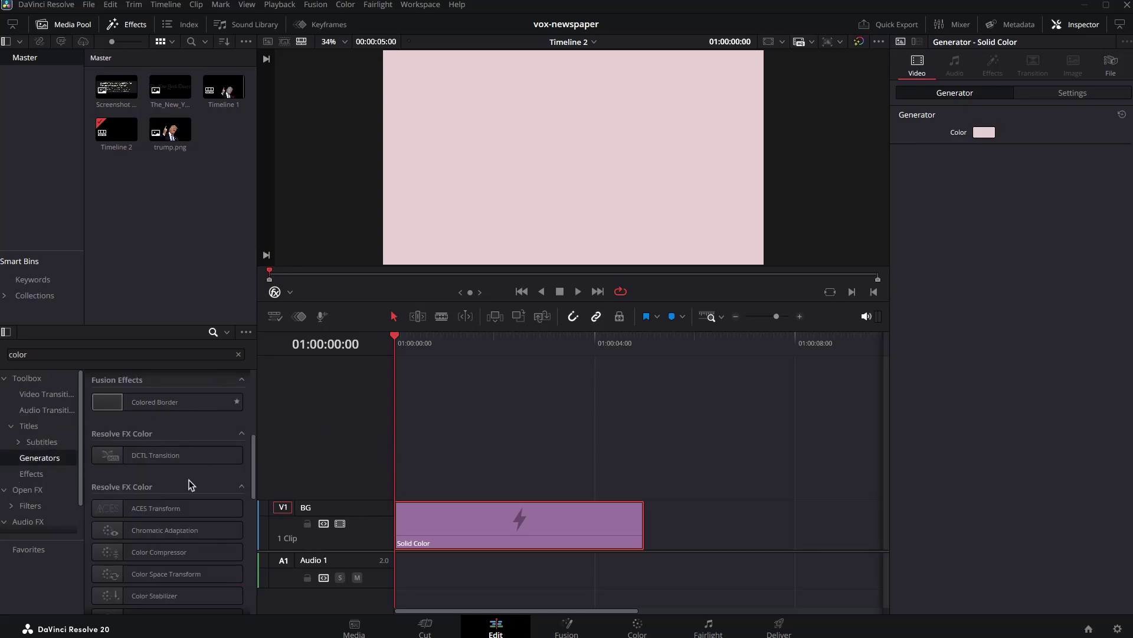
left_click(238, 354)
scroll(182, 478, "down", 5)
scroll(182, 484, "up", 4)
left_click_drag(124, 528, 392, 485)
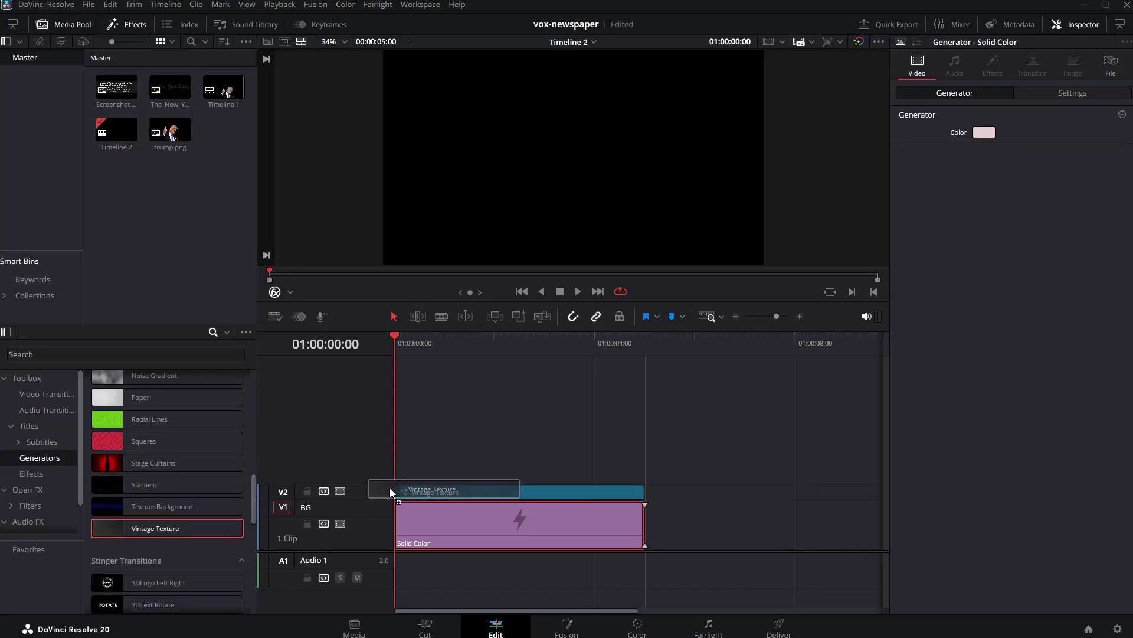
left_click(430, 495)
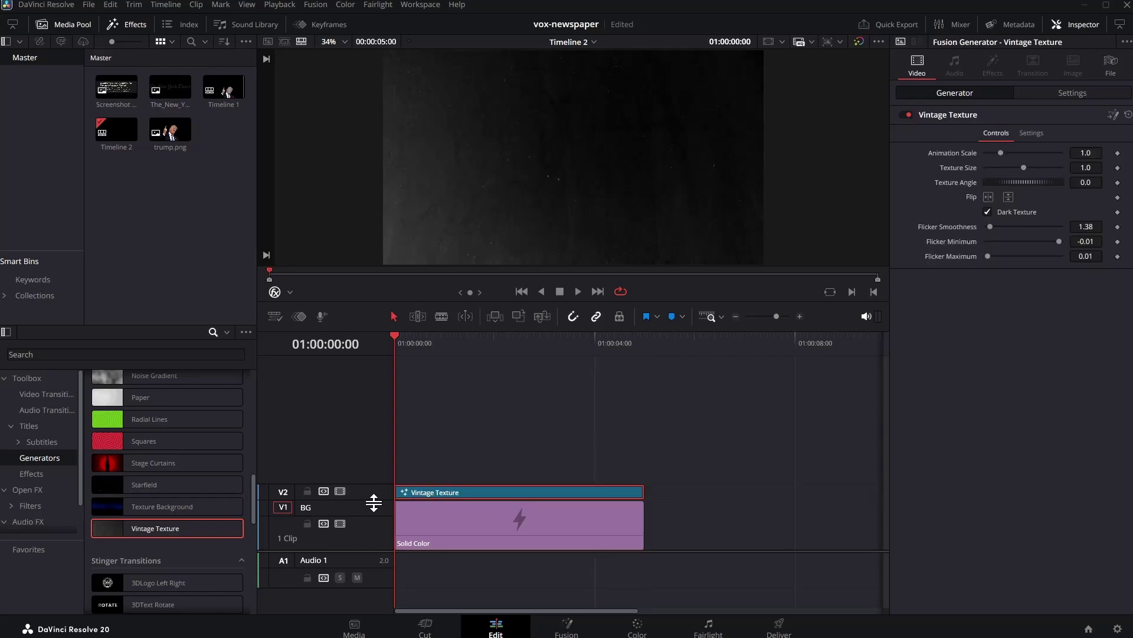
left_click_drag(374, 501, 379, 550)
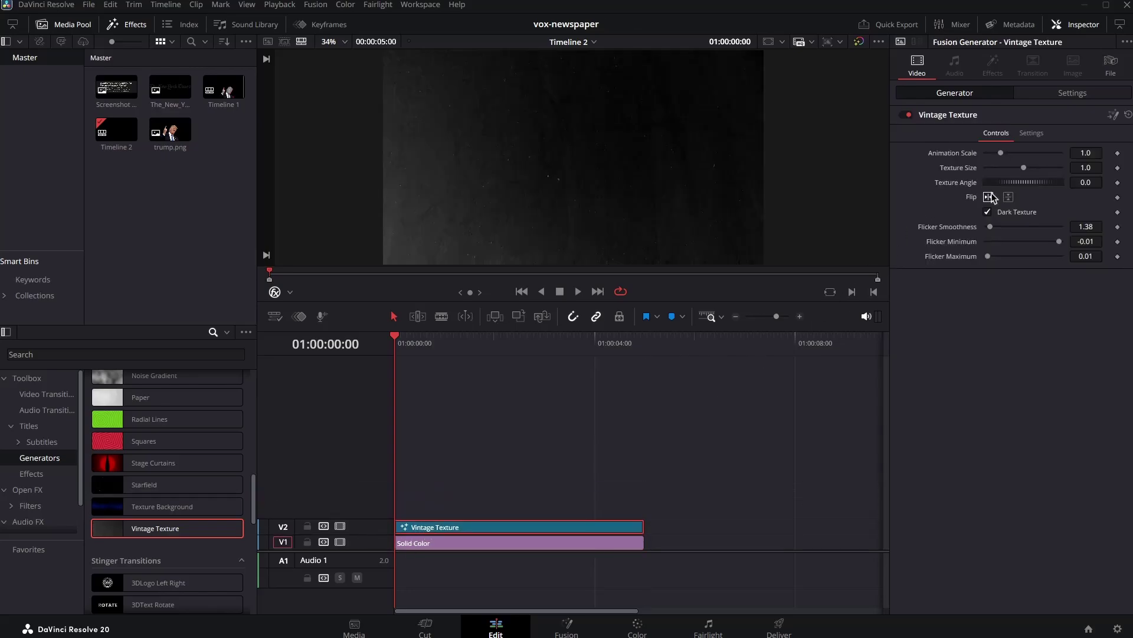
Switch the texture to its light version with smaller grain and smoother flicker, then preview it
left_click(987, 211)
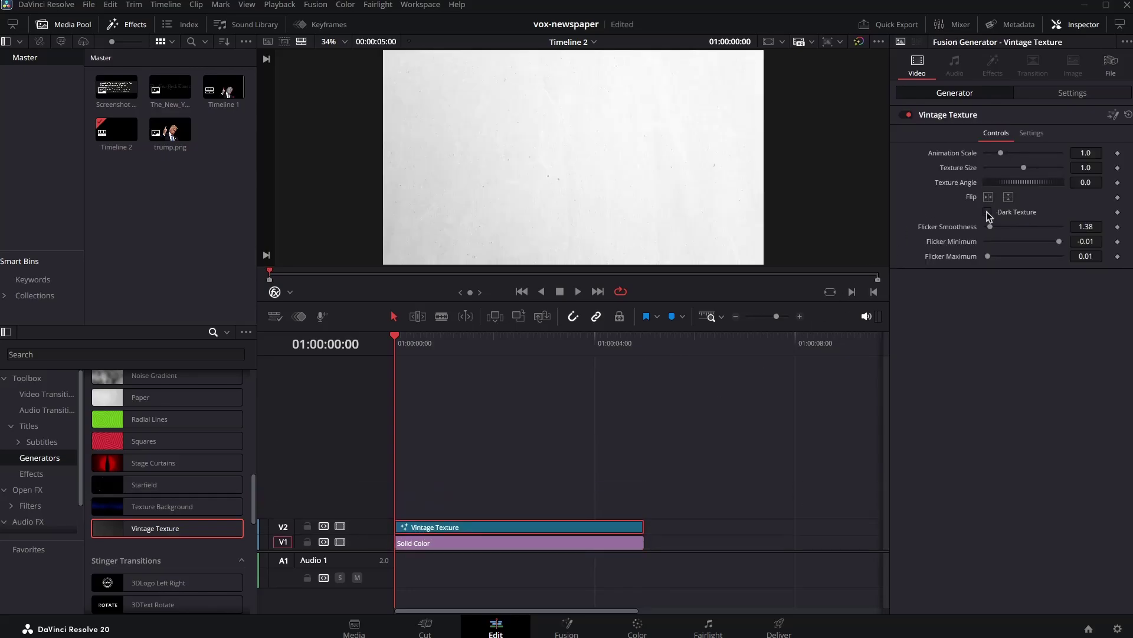
left_click_drag(416, 341, 542, 354)
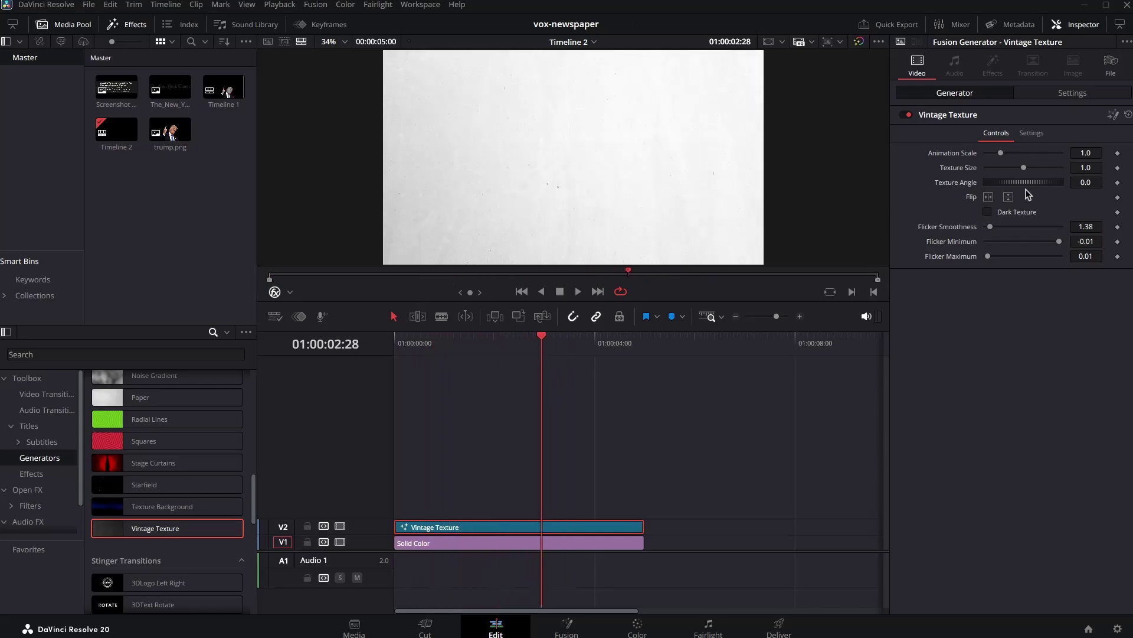
left_click_drag(1024, 168, 998, 170)
left_click_drag(991, 227, 1063, 230)
key("Home")
key("space")
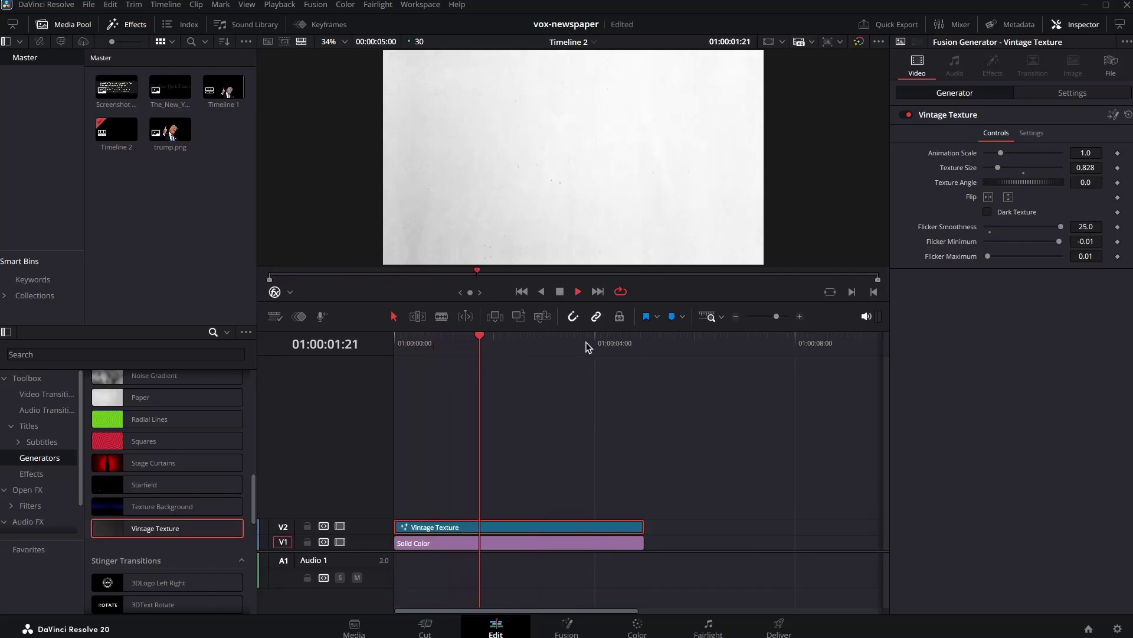
key("space")
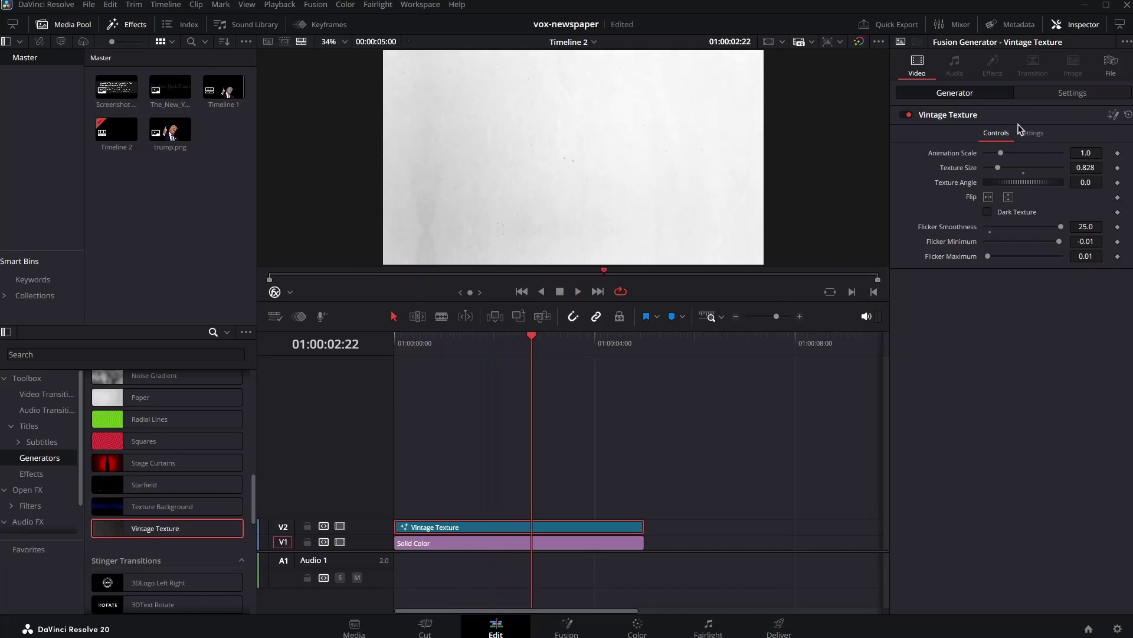
Lower the Vintage Texture's Composite Opacity to 58.02 and play back from the start
left_click(1071, 93)
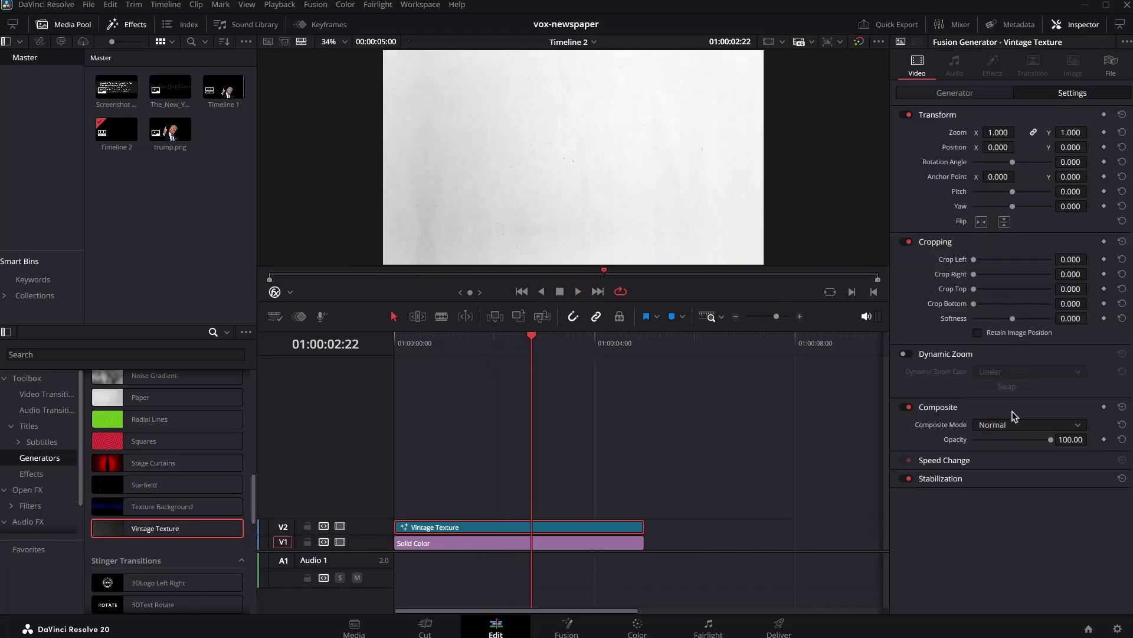
left_click_drag(1055, 440, 1021, 443)
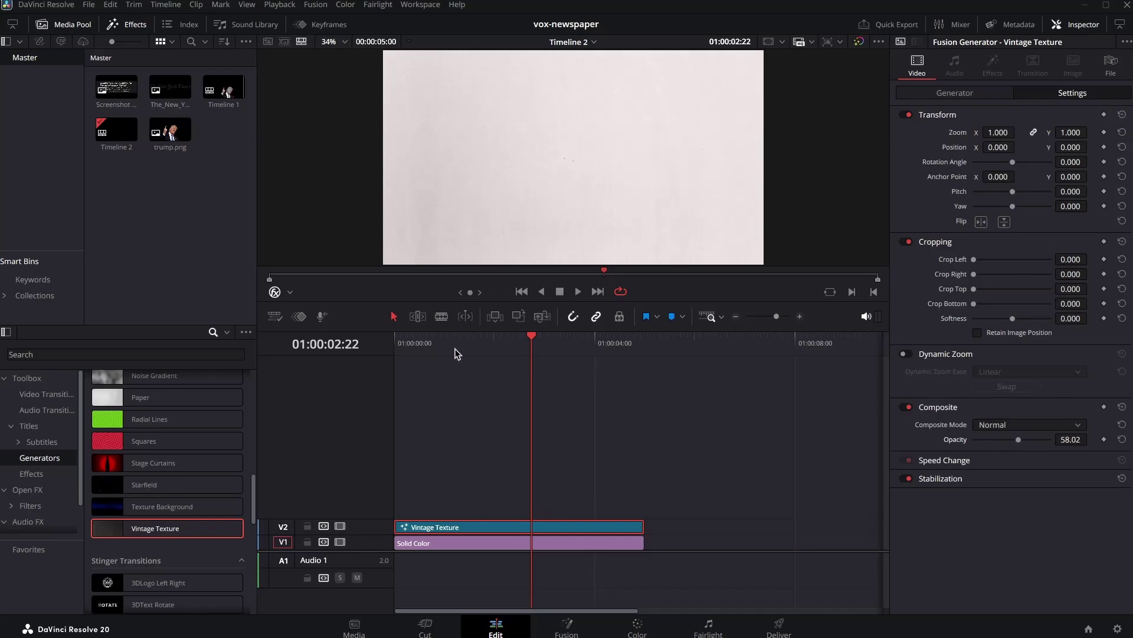
left_click_drag(411, 348, 337, 352)
key("space")
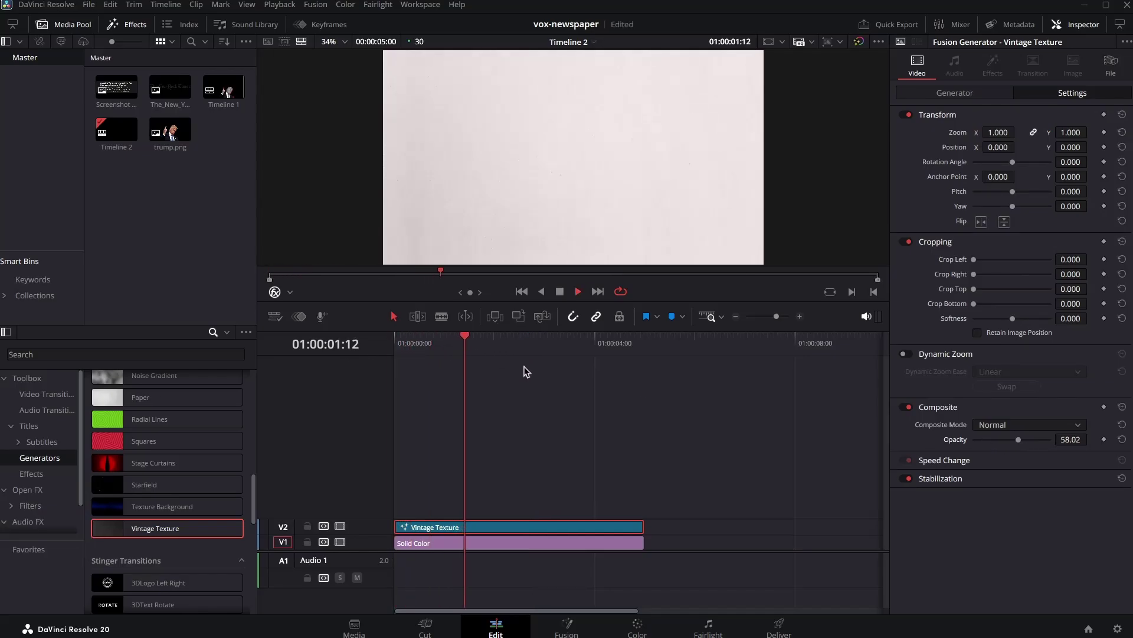
key("space")
Drag the Screenshot clip onto V3 and rename it 'headline' in the File tab
left_click_drag(117, 88, 414, 515)
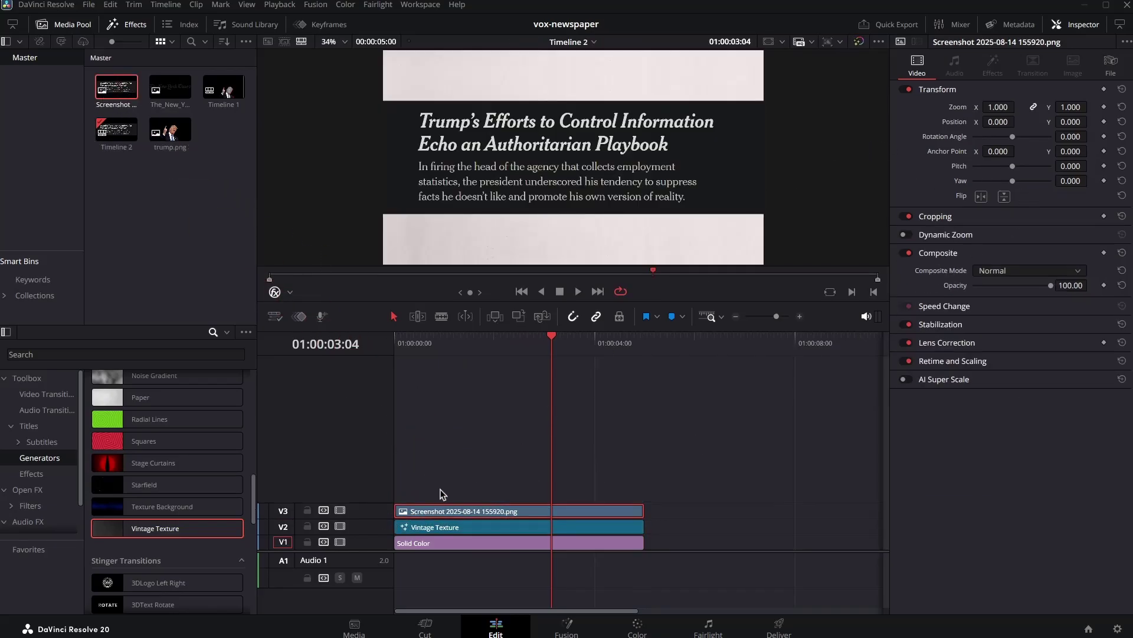
left_click(1110, 65)
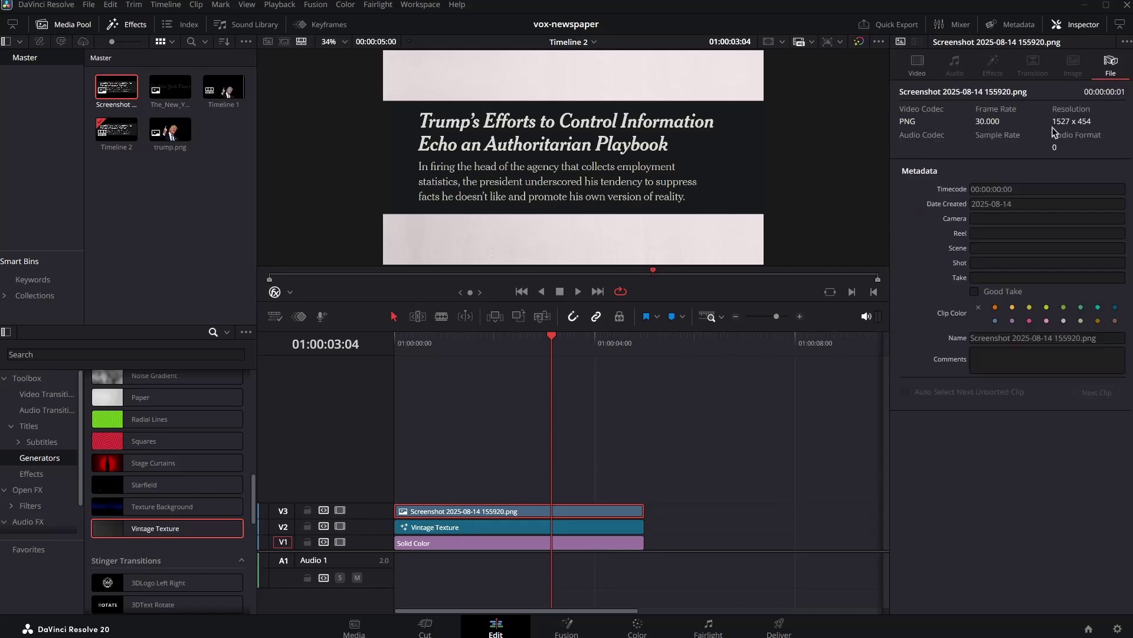
left_click(989, 339)
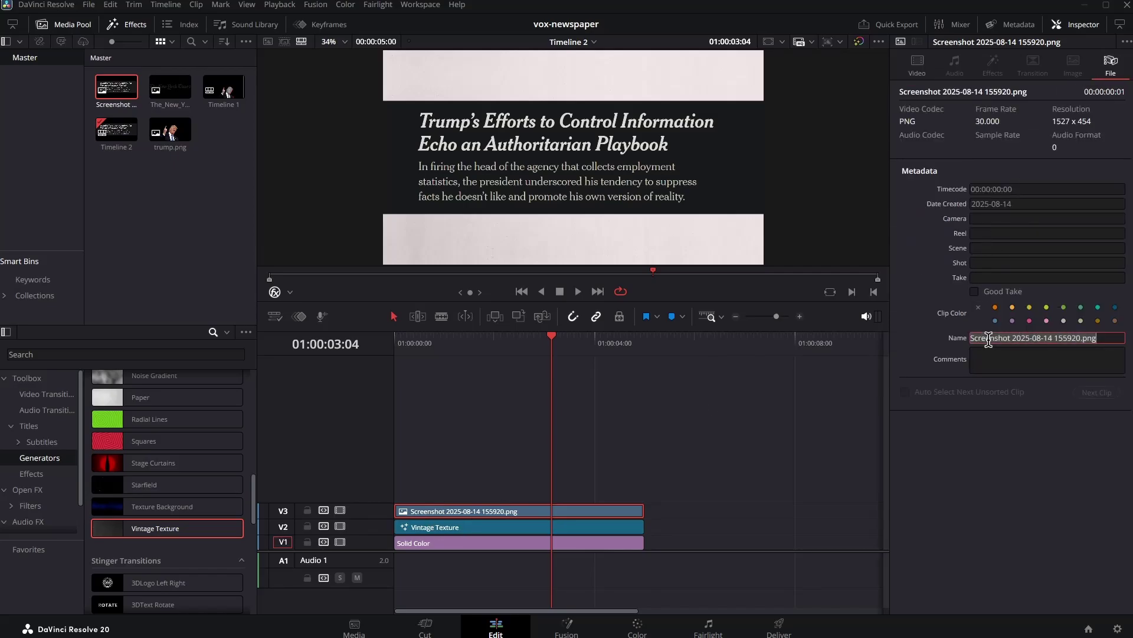
type("headline")
key("Return")
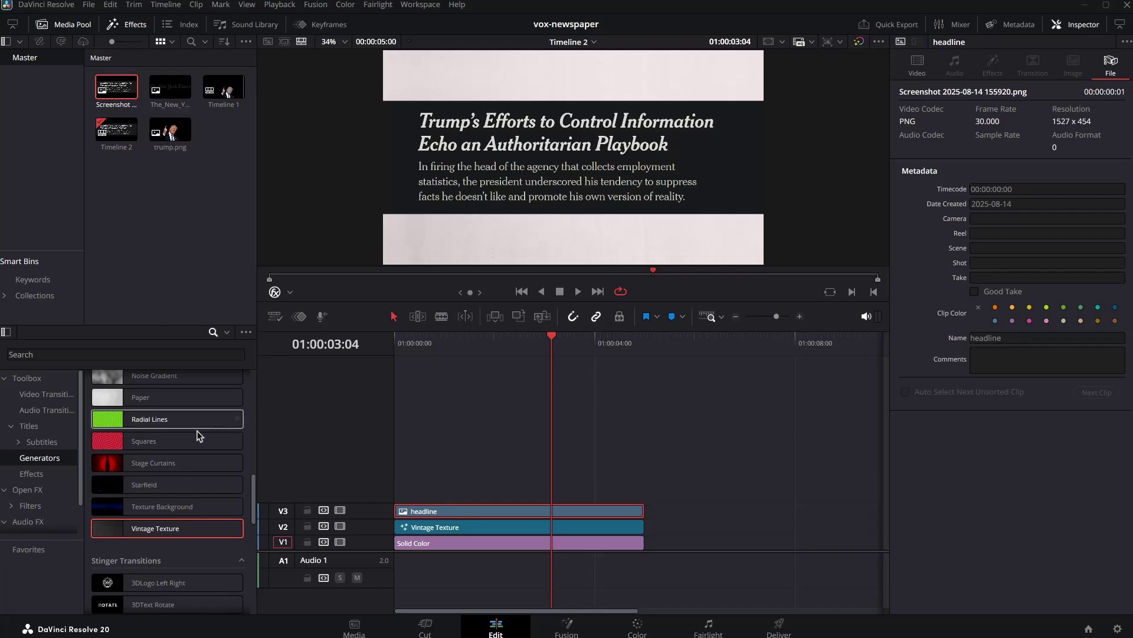
Apply a Luma Keyer to the headline clip with Invert on to remove its dark background
left_click(158, 354)
type("luma")
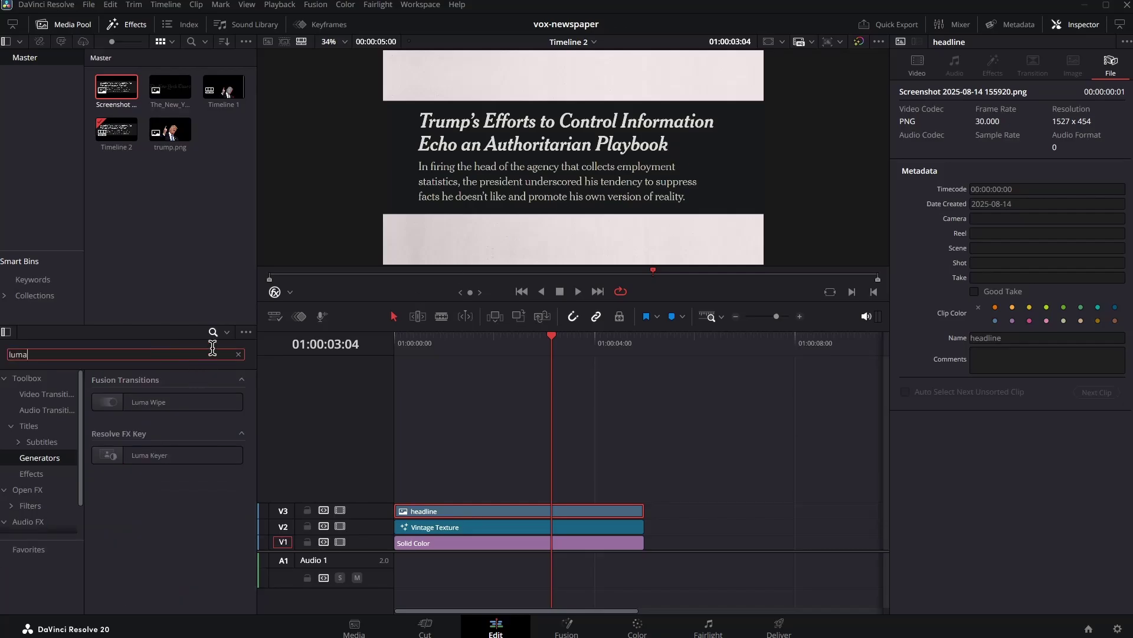
left_click(227, 332)
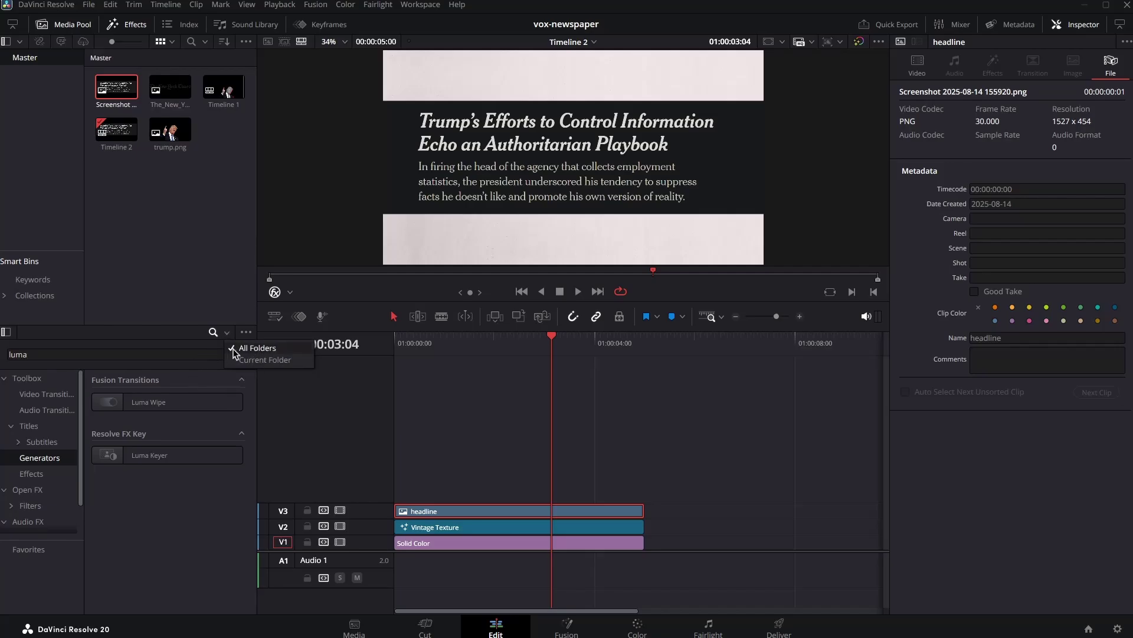
left_click(180, 458)
left_click_drag(121, 461, 463, 512)
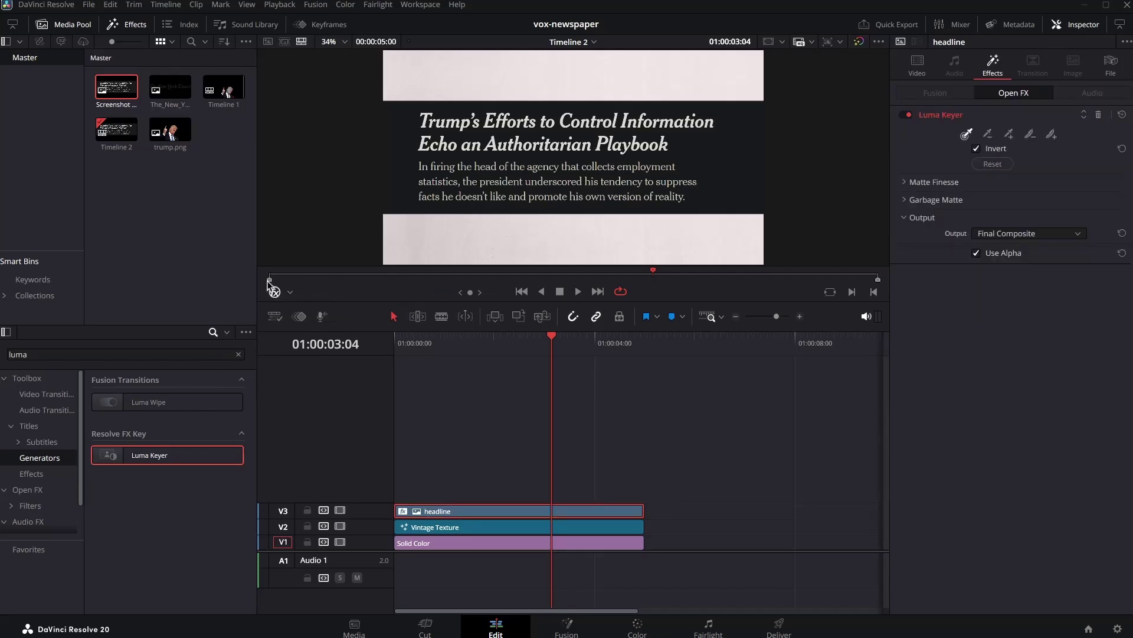
left_click(721, 165)
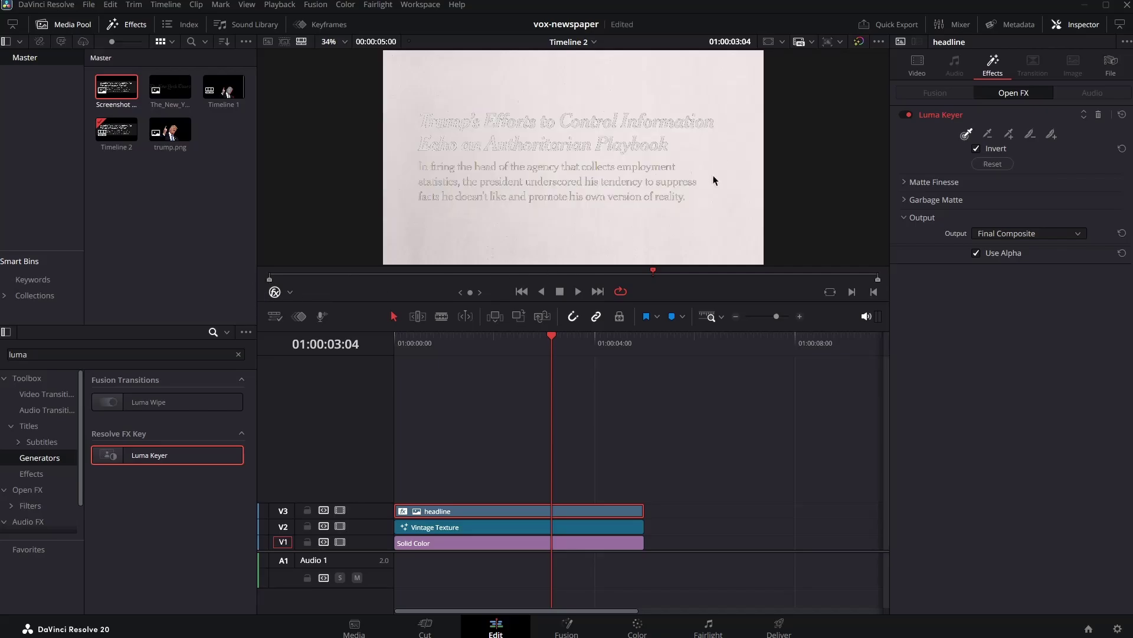
left_click(905, 182)
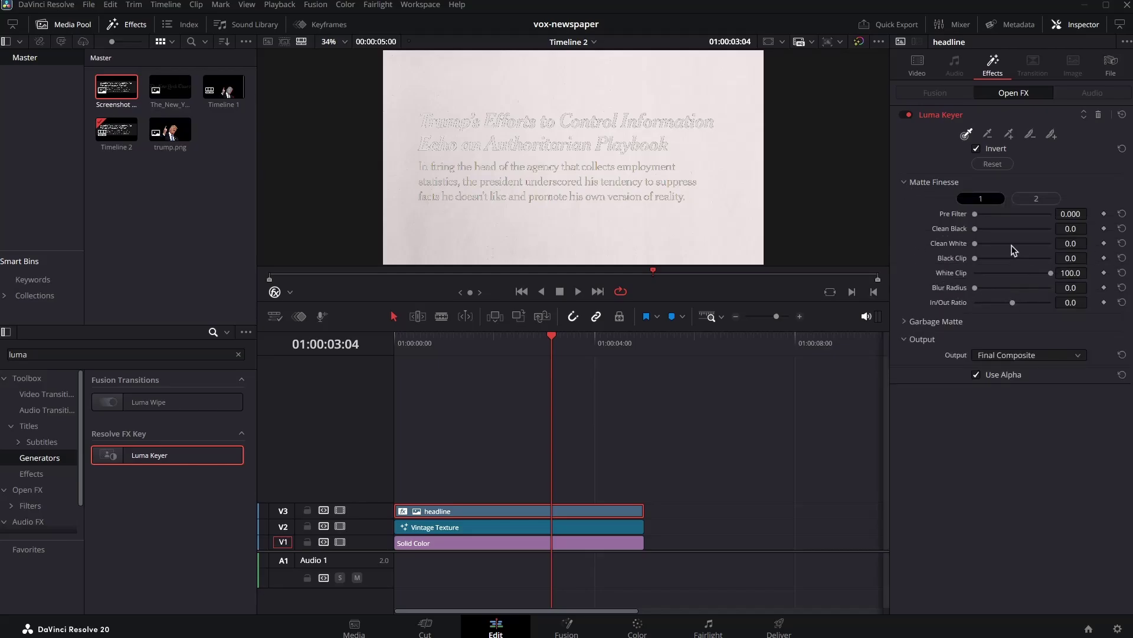
Add a Color Generator to the headline set to near-black #353535, then preview full screen
left_click(138, 353)
type("color")
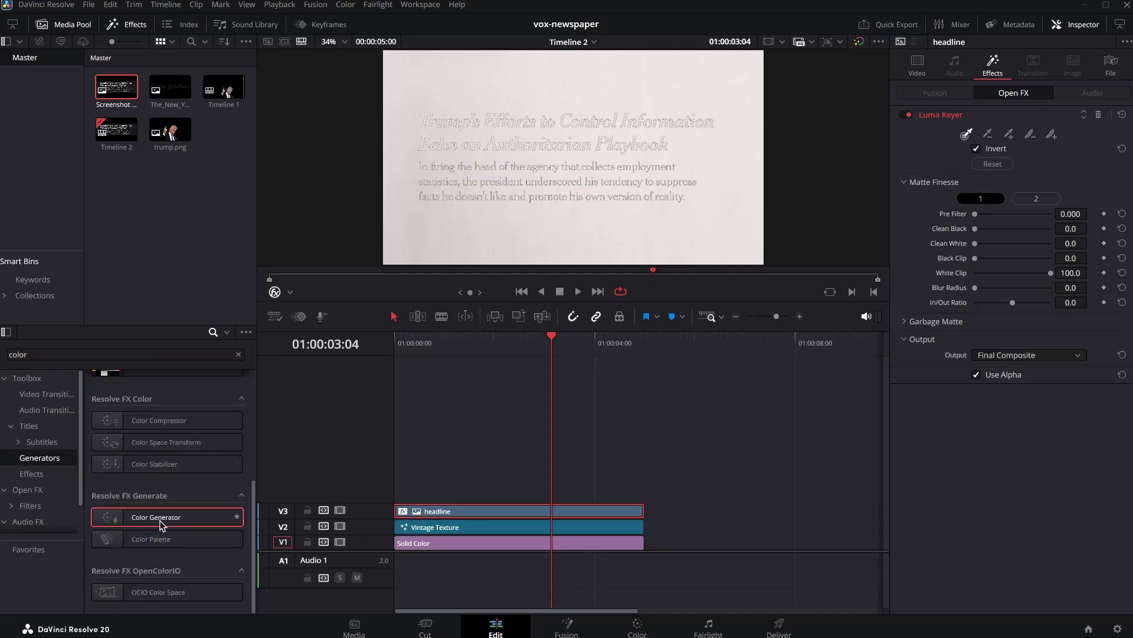
left_click_drag(162, 517, 440, 512)
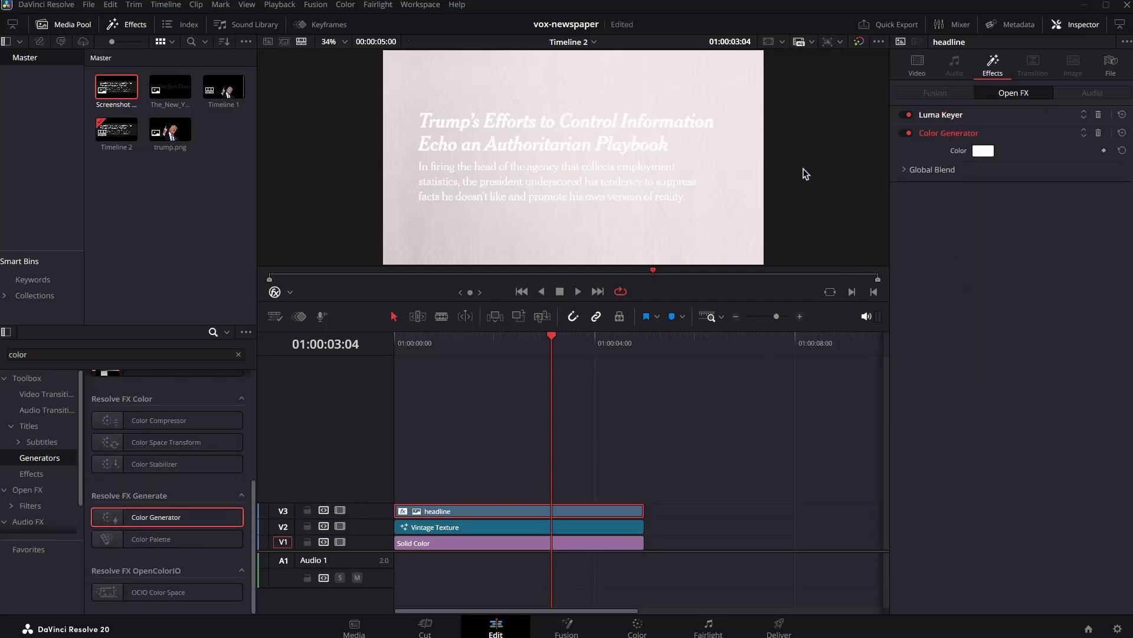
left_click(986, 151)
left_click_drag(691, 271, 694, 302)
left_click(697, 403)
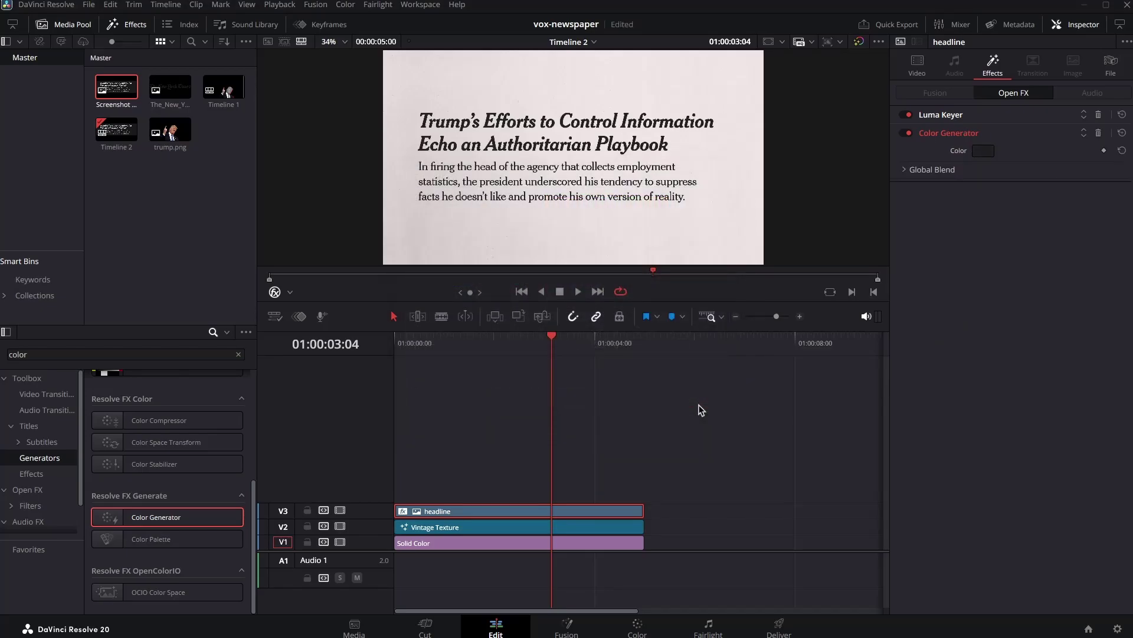
key("ctrl+f")
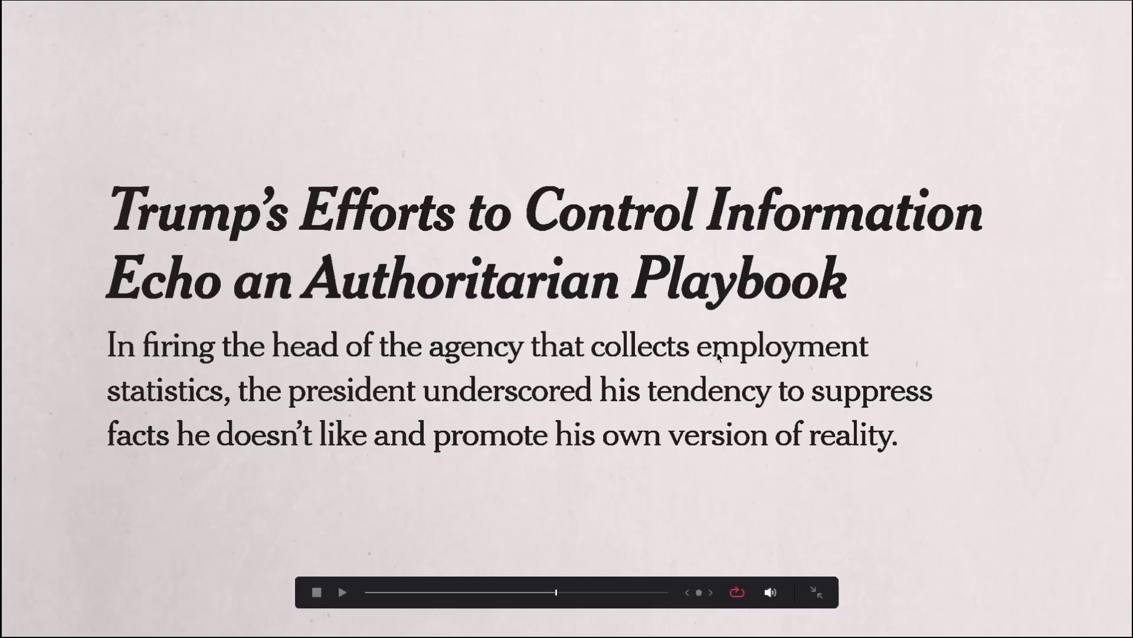
key("ctrl+f")
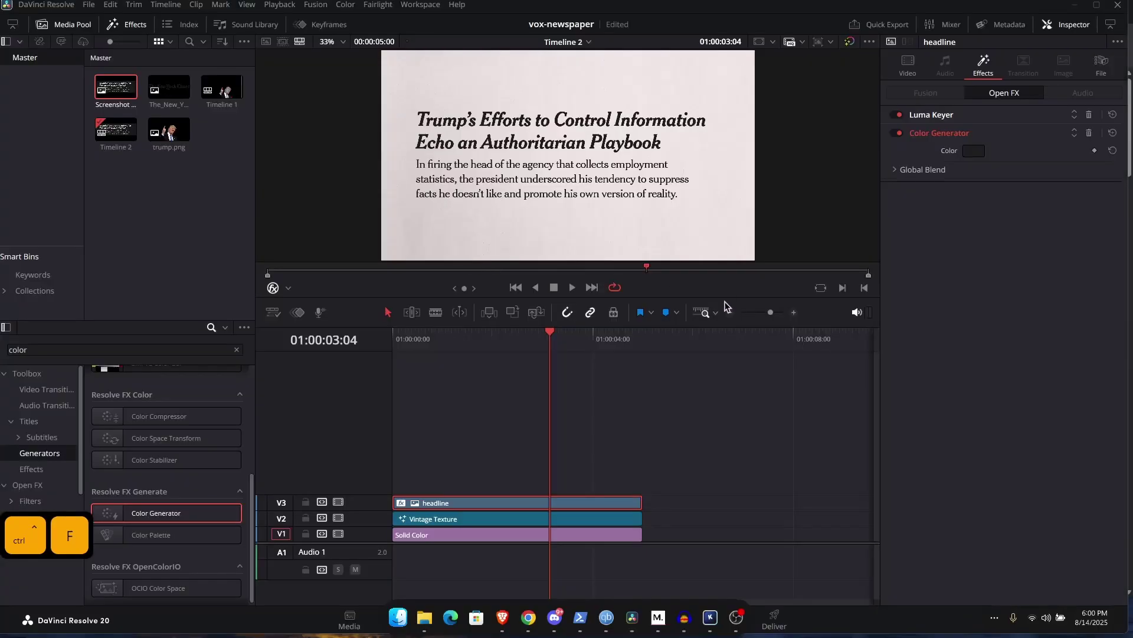
Scale the headline to 0.740 at Position Y 392, and add the Times logo on V4 at 0.160 zoom
left_click(909, 67)
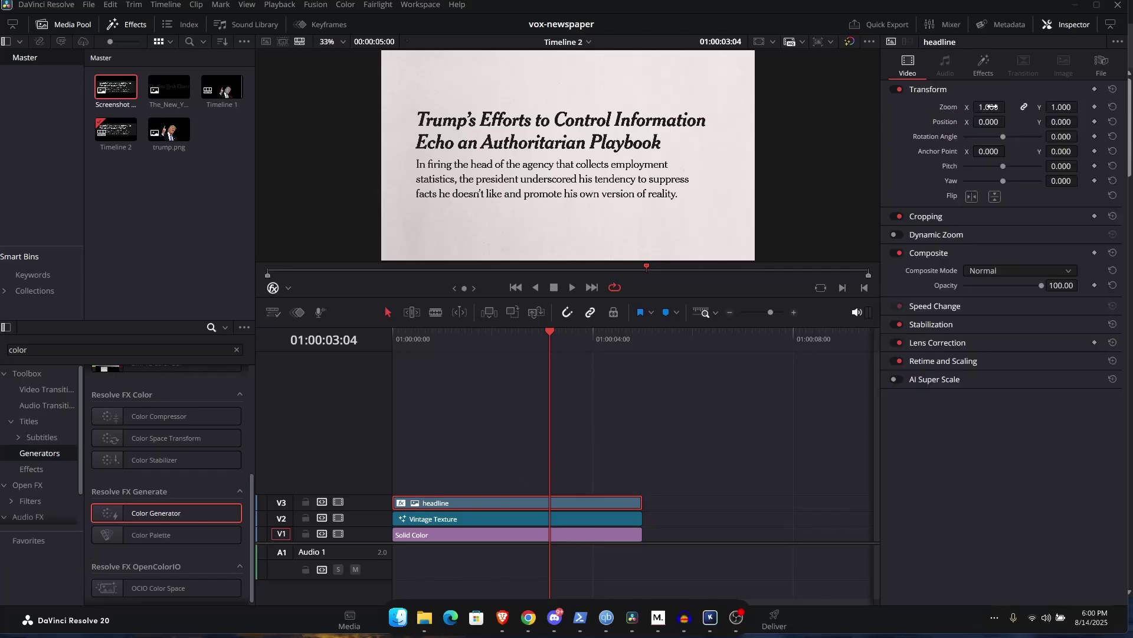
left_click_drag(988, 107, 1054, 123)
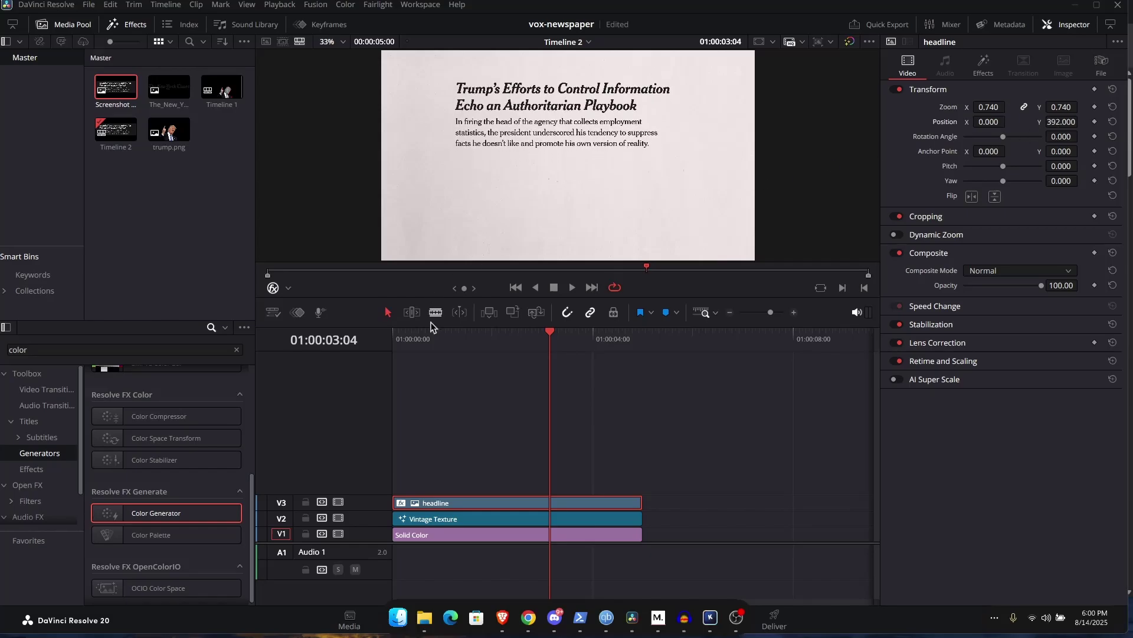
left_click_drag(169, 89, 392, 485)
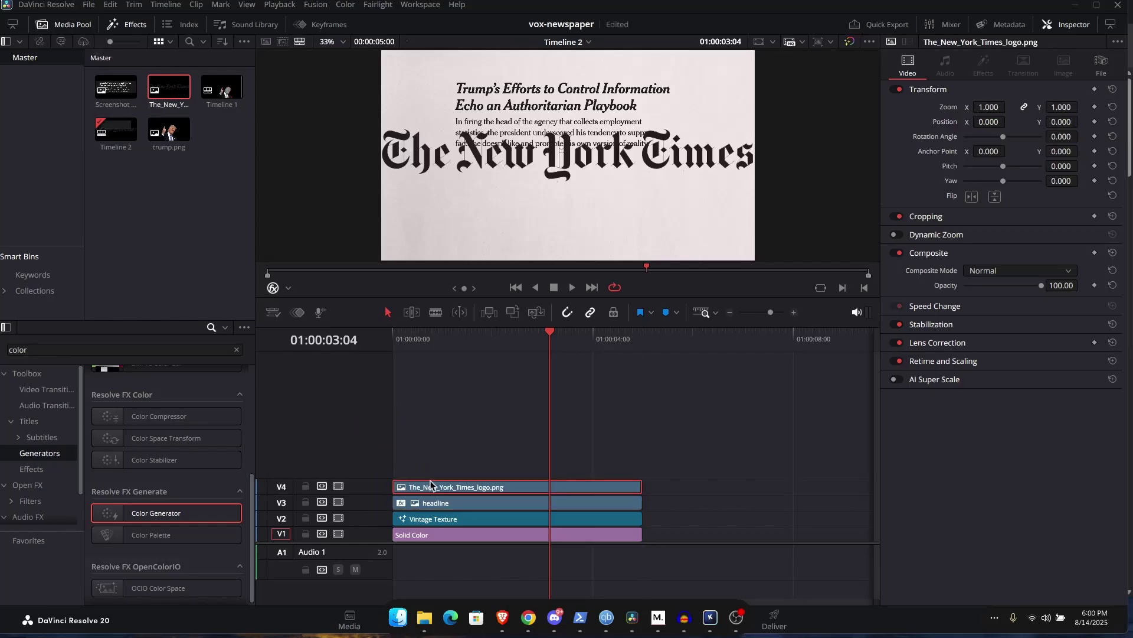
left_click_drag(983, 109, 909, 122)
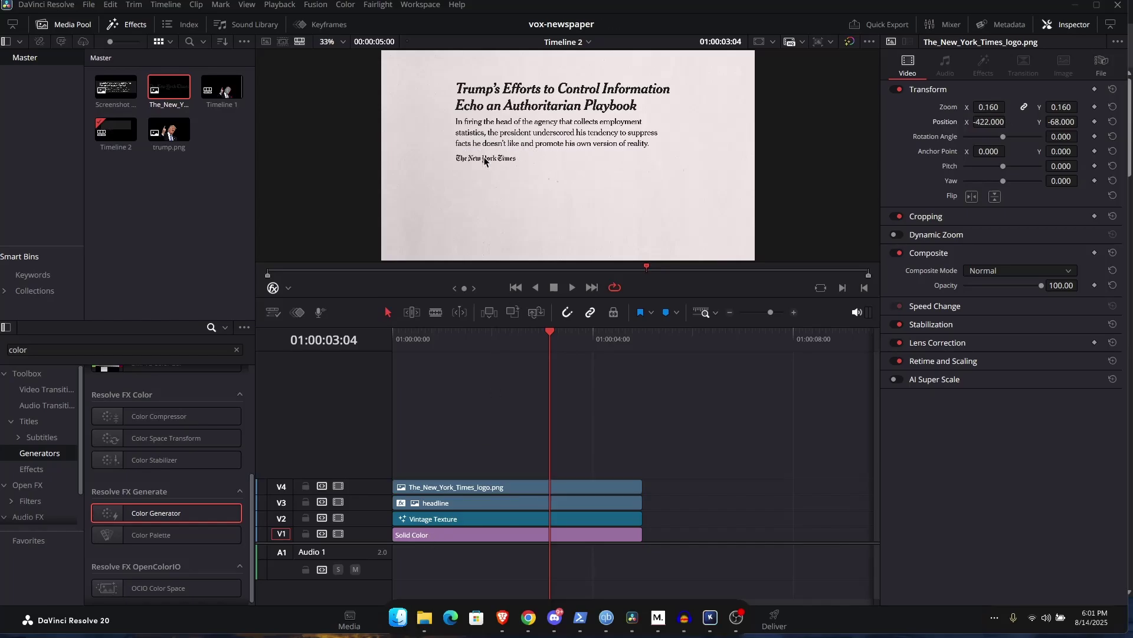
Alt-drag the Solid Color onto V5, crop it from the left, and make it near black
left_click(420, 535)
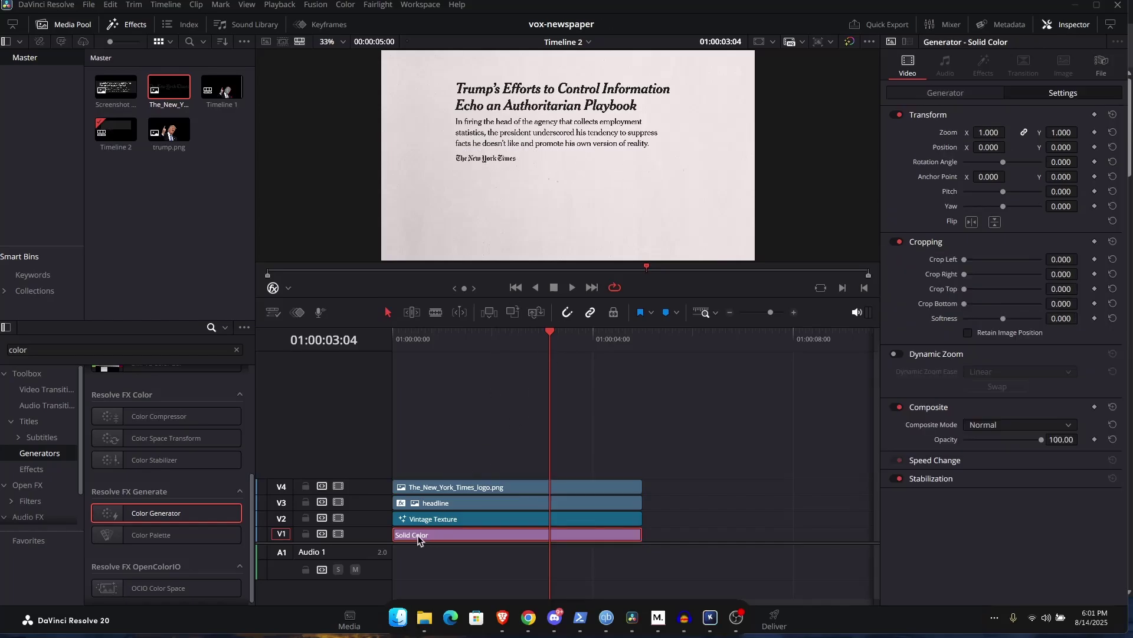
left_click_drag(420, 535, 413, 474)
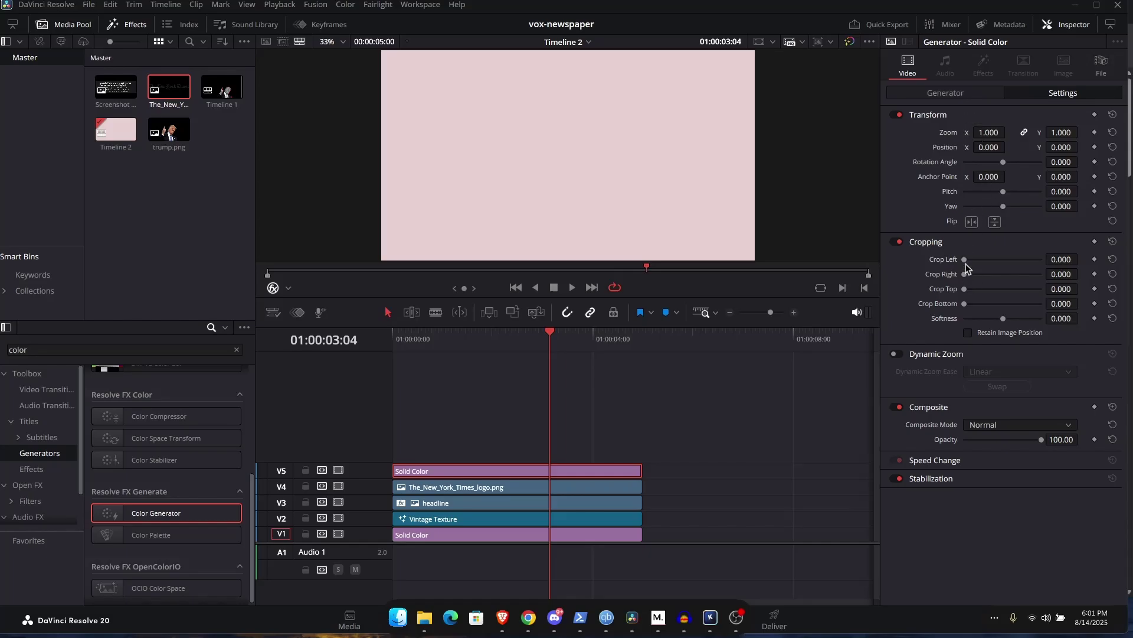
left_click_drag(965, 260, 1006, 313)
left_click(945, 93)
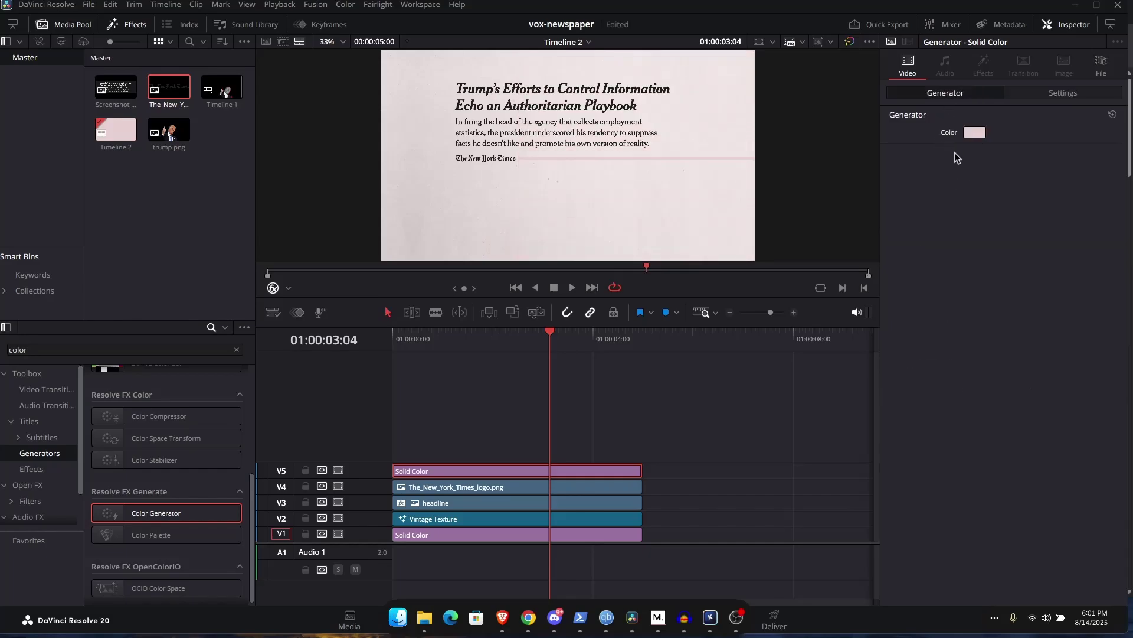
left_click(977, 137)
left_click_drag(690, 257, 705, 307)
left_click(694, 402)
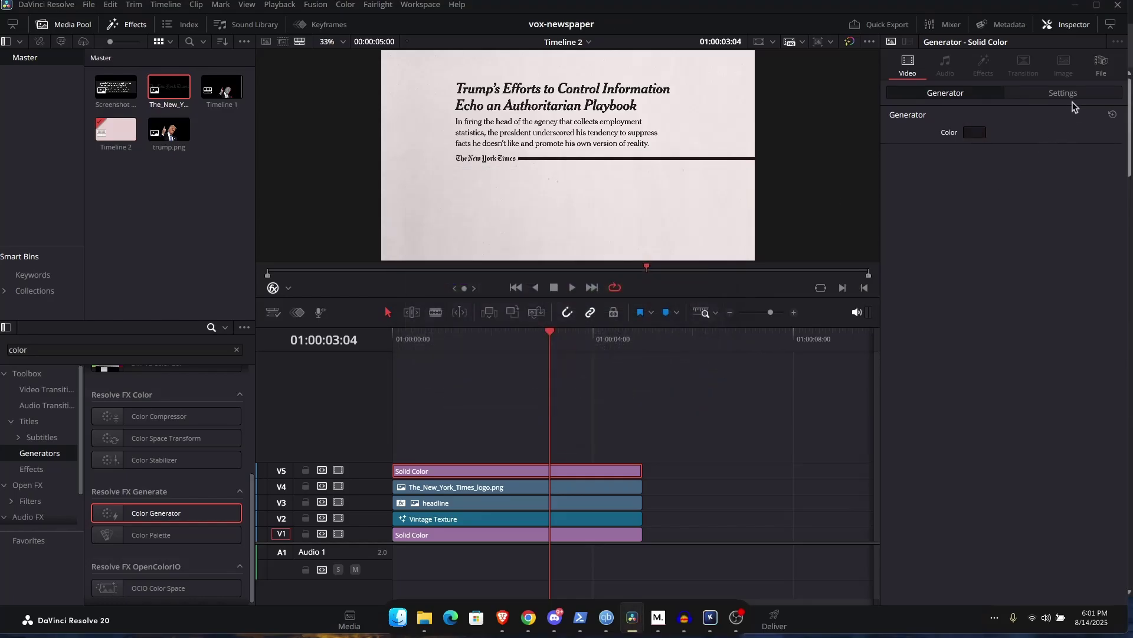
Crop the dark solid from top and right into a thin rule, then save the project
left_click(1063, 93)
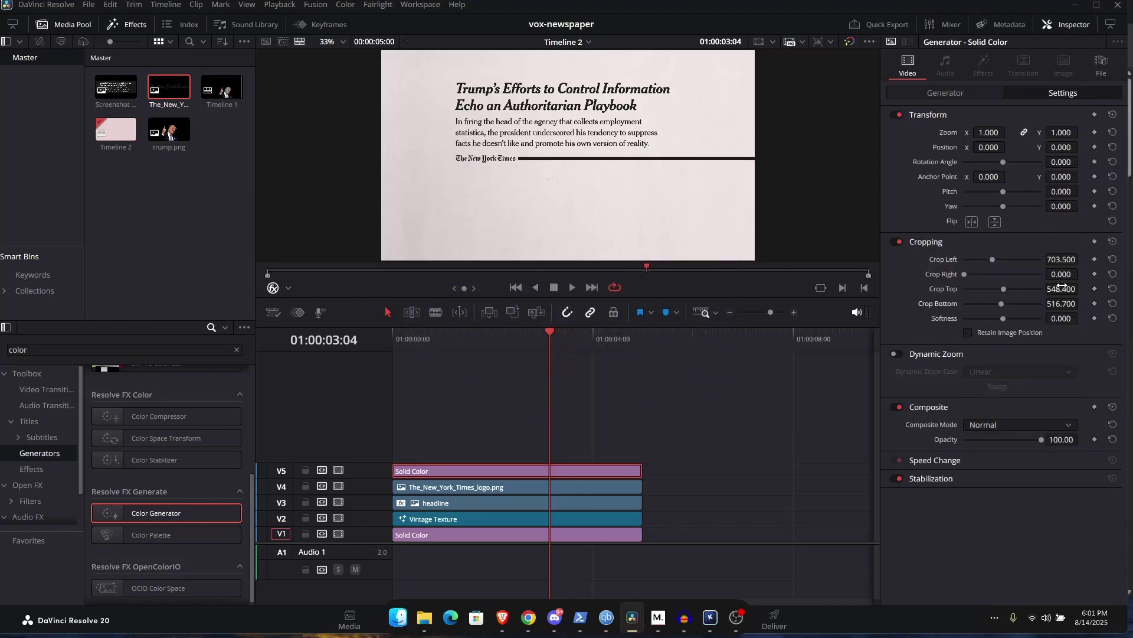
left_click_drag(1061, 289, 1085, 288)
key("ctrl+f")
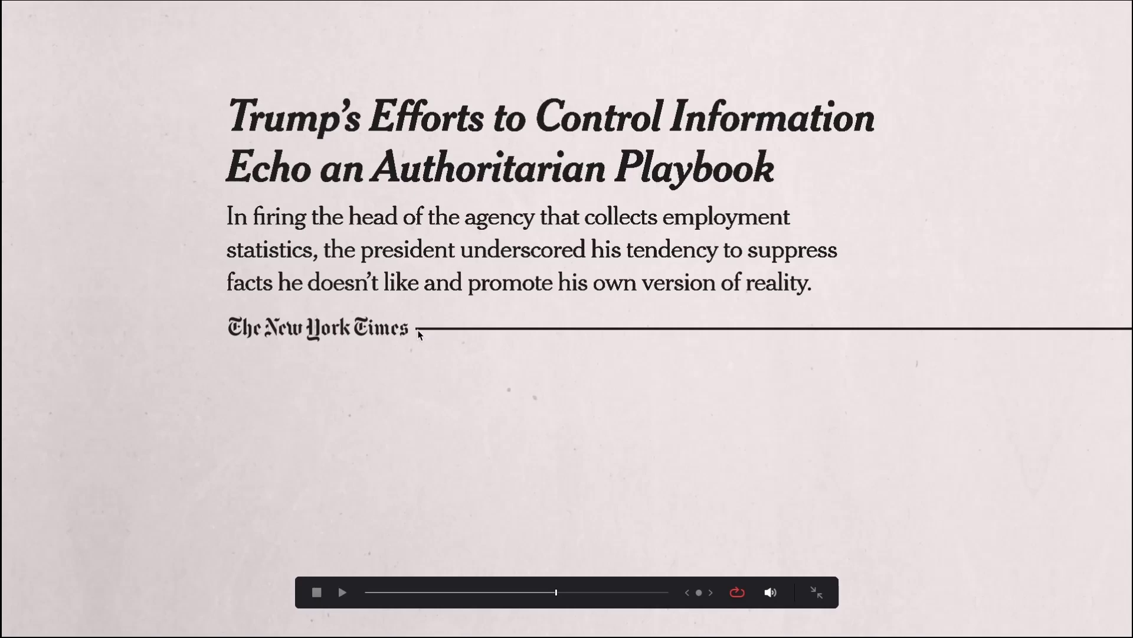
key("Escape")
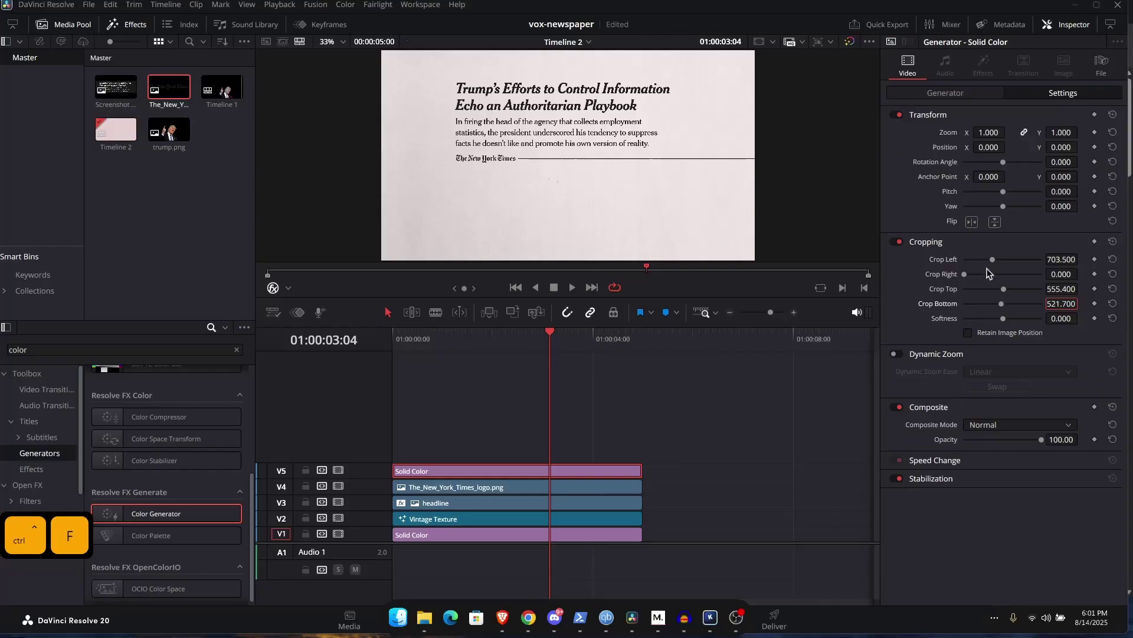
left_click_drag(964, 275, 983, 279)
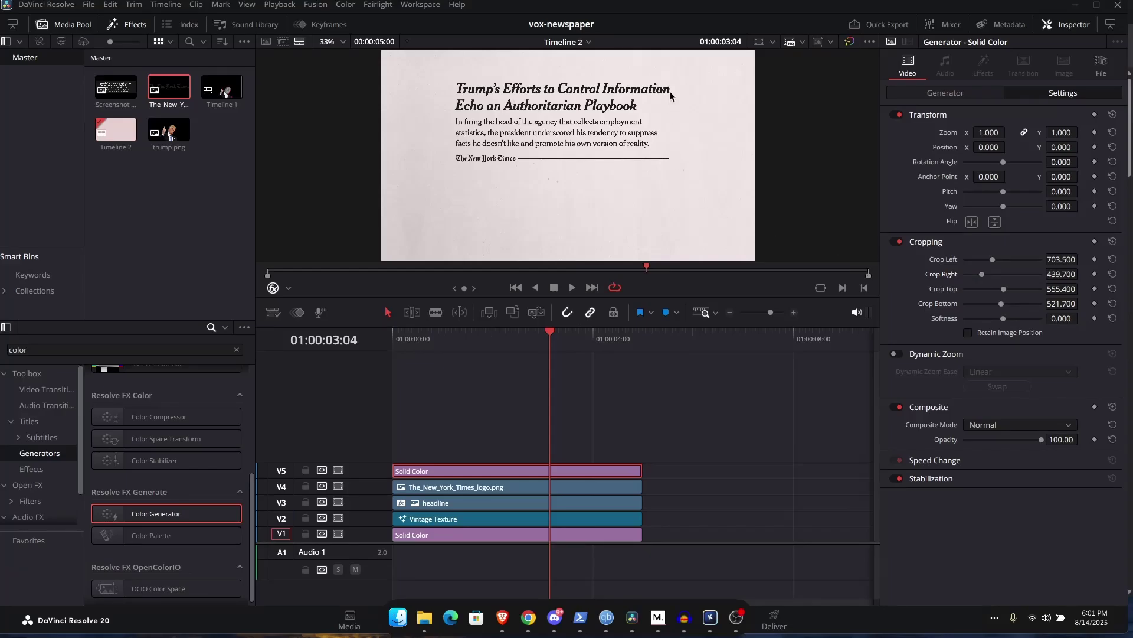
key("ctrl+s")
key("ctrl+f")
key("ctrl+f")
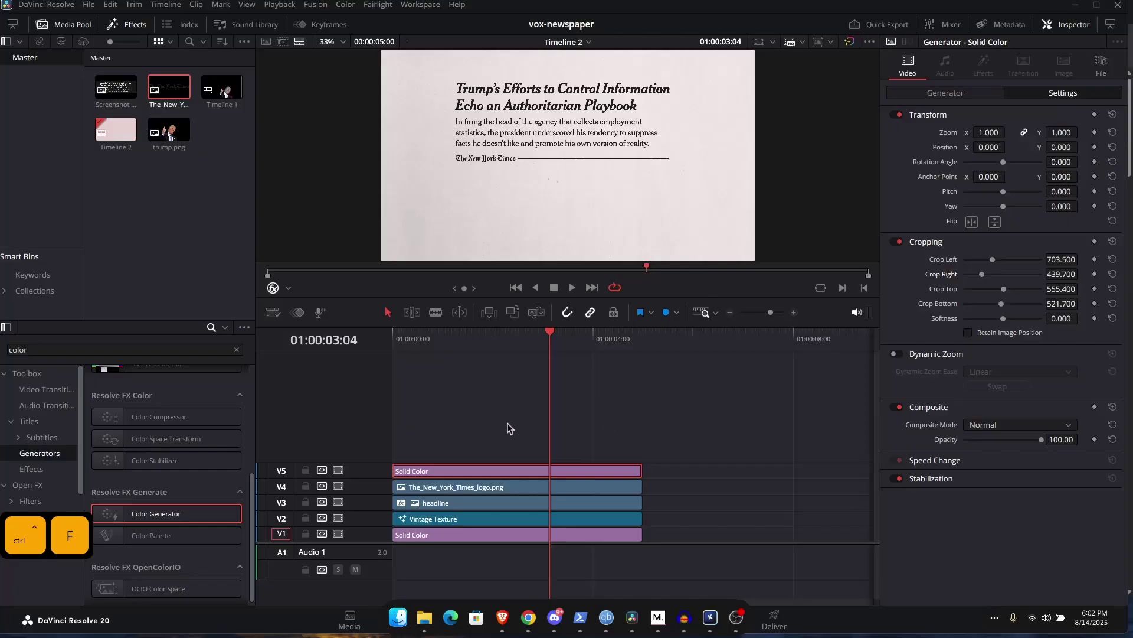
Add trump.png on V6, shift it right at 0.890 zoom, and Alt-drag a copy onto V7
left_click_drag(169, 131, 413, 451)
left_click_drag(992, 122, 1082, 106)
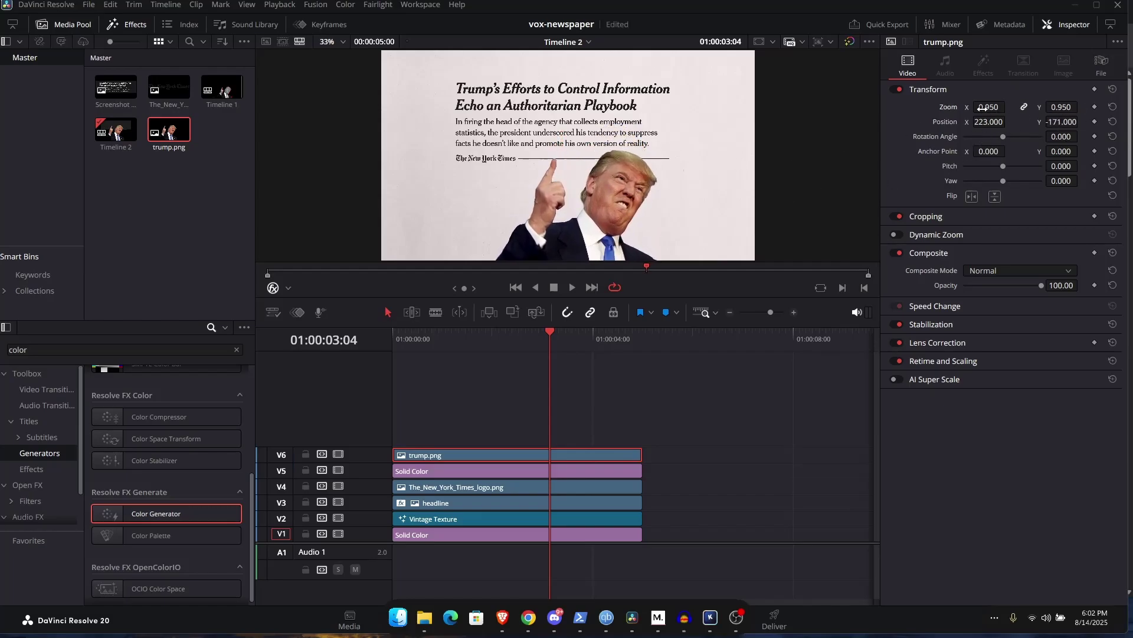
left_click_drag(983, 107, 965, 122)
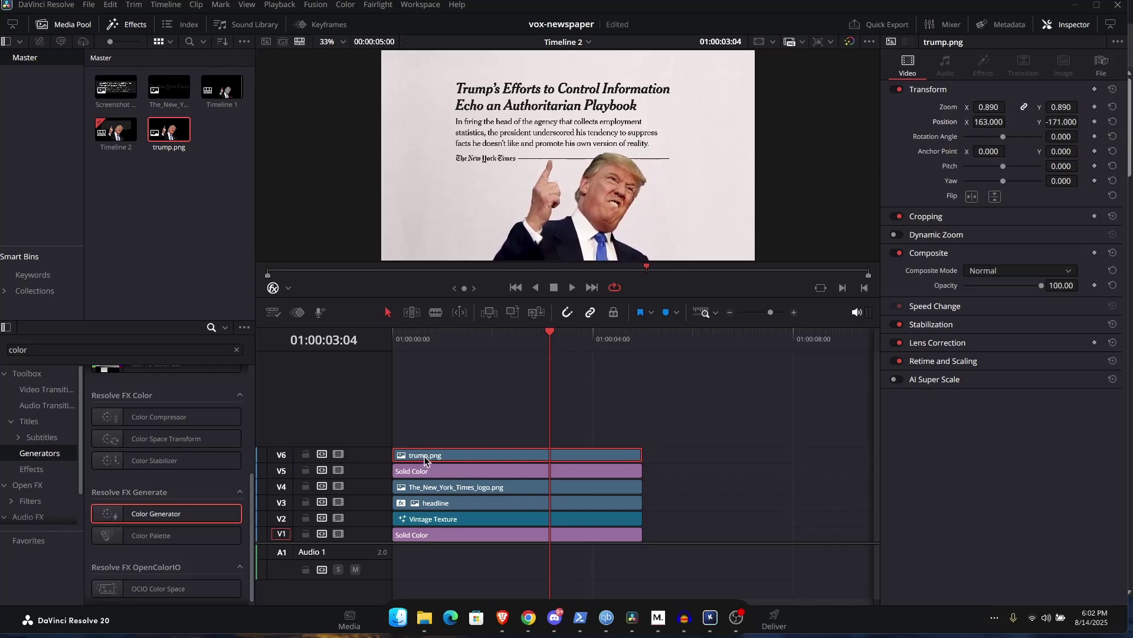
key("alt")
mouse_move(439, 451)
left_mouse_down()
mouse_move(449, 449)
mouse_move(438, 441)
left_mouse_up()
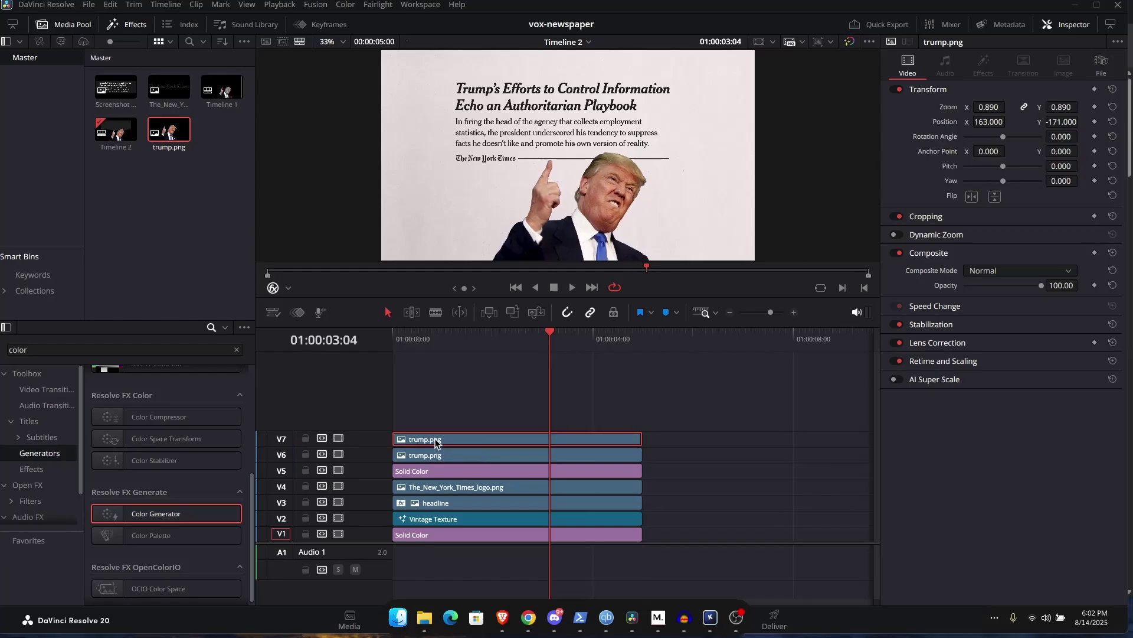
Add Color Compressor to both copies: greyscale on V7, all sliders maxed with red target on V6
left_click_drag(157, 416, 466, 438)
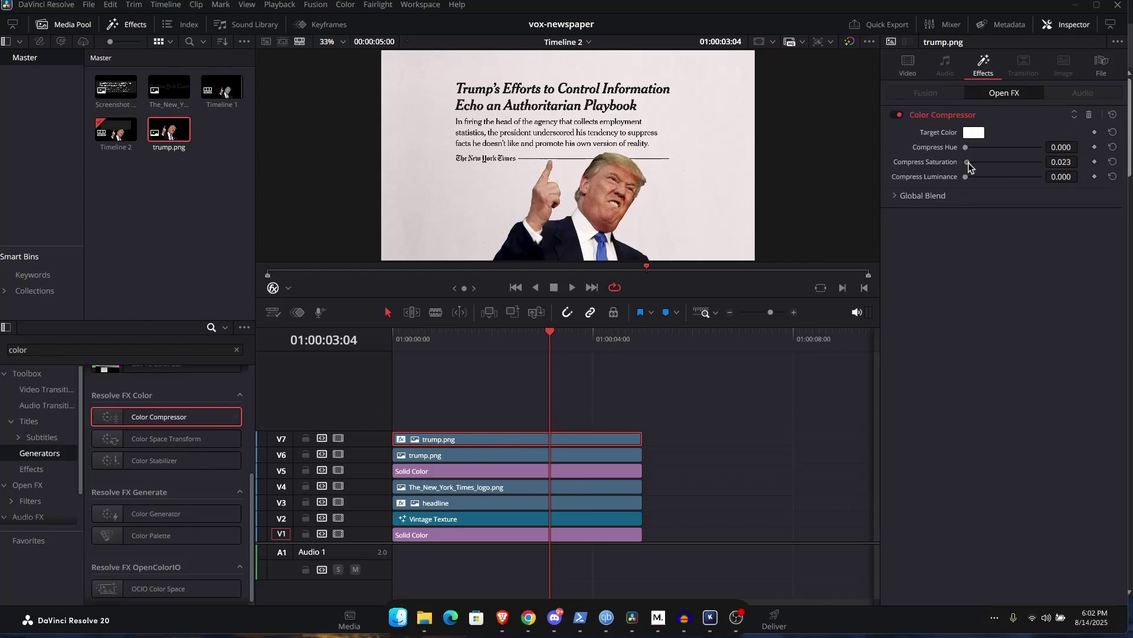
left_click_drag(968, 163, 1085, 175)
left_click(445, 457)
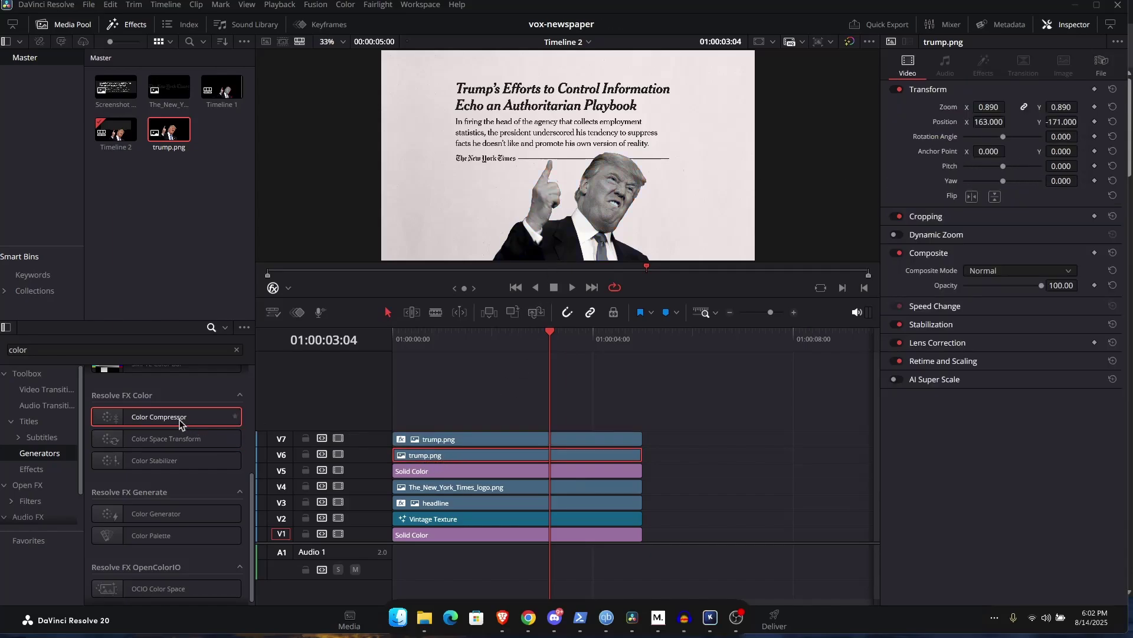
left_click_drag(178, 419, 453, 452)
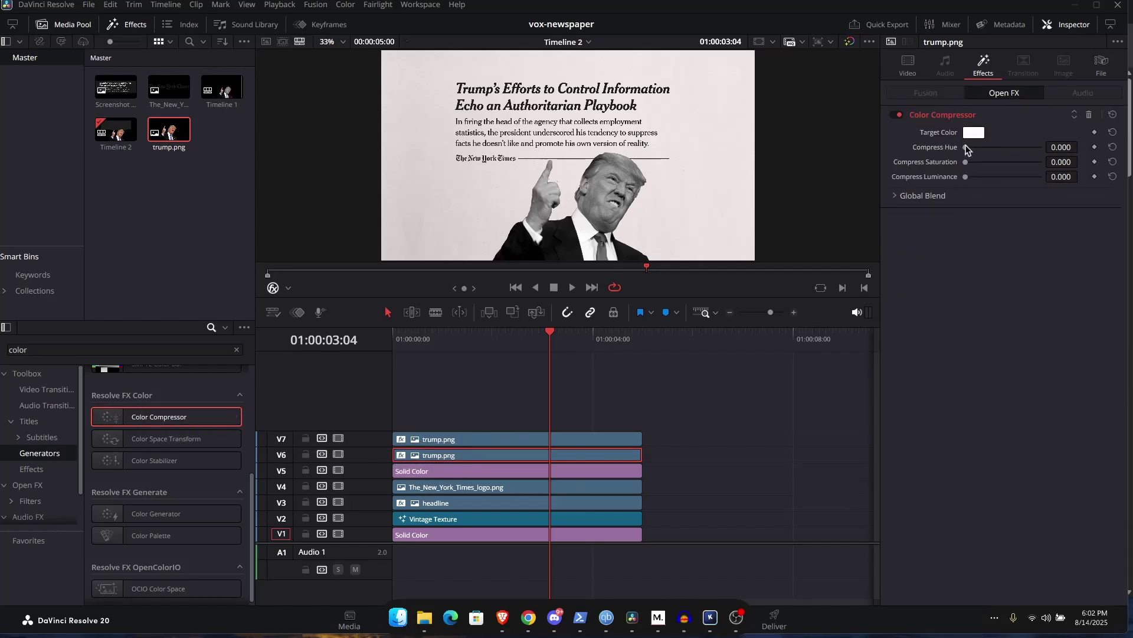
left_click_drag(966, 147, 1063, 151)
left_click_drag(965, 163, 1057, 163)
left_click_drag(965, 177, 1045, 171)
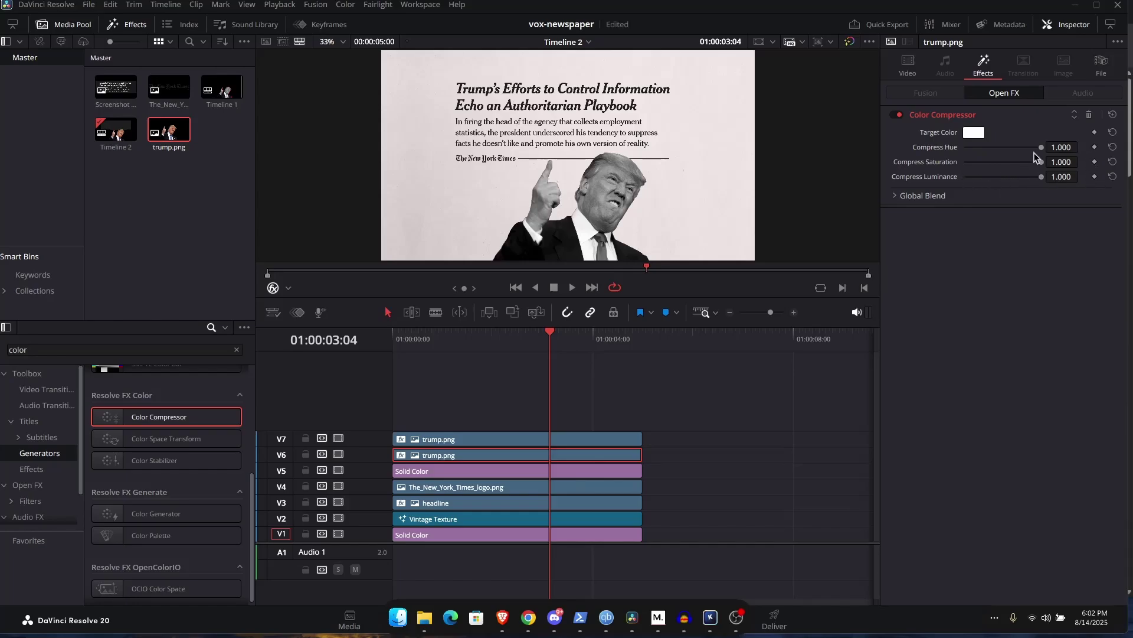
left_click(974, 133)
left_click_drag(566, 218, 532, 212)
left_click(693, 402)
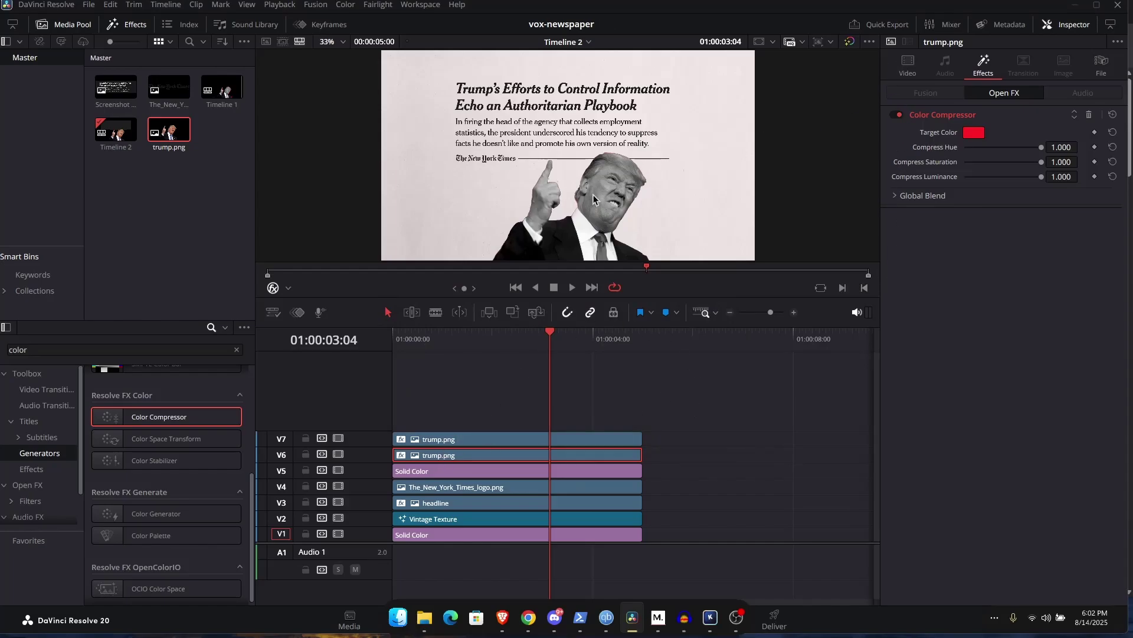
Shift the red V6 copy right via Position X and re-pick its red target colour
left_click(906, 74)
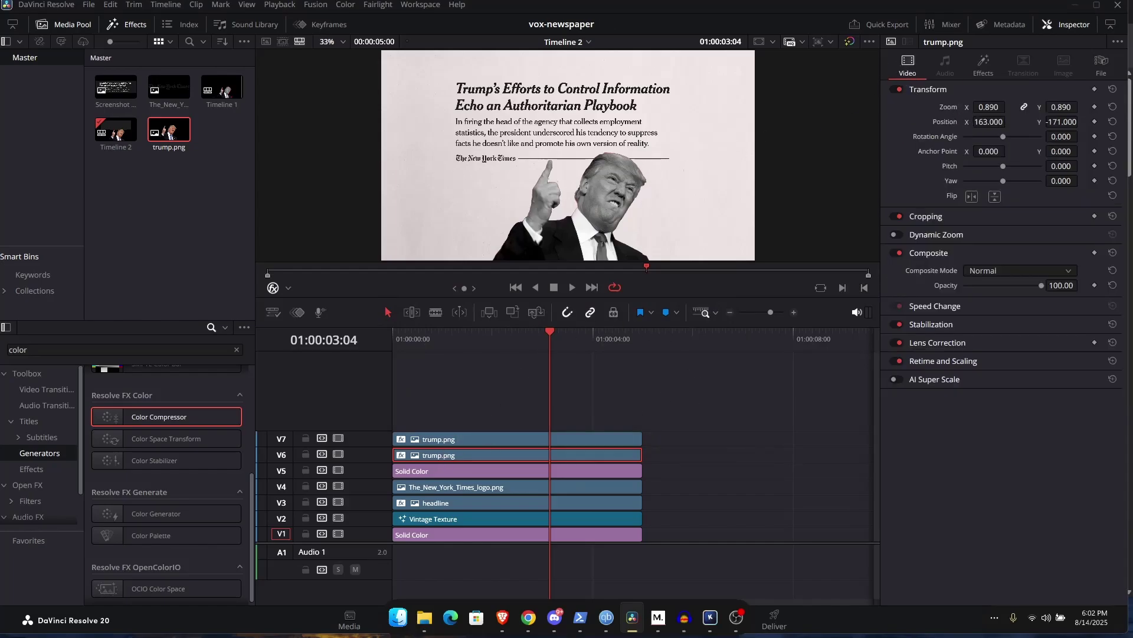
left_click_drag(989, 122, 1008, 121)
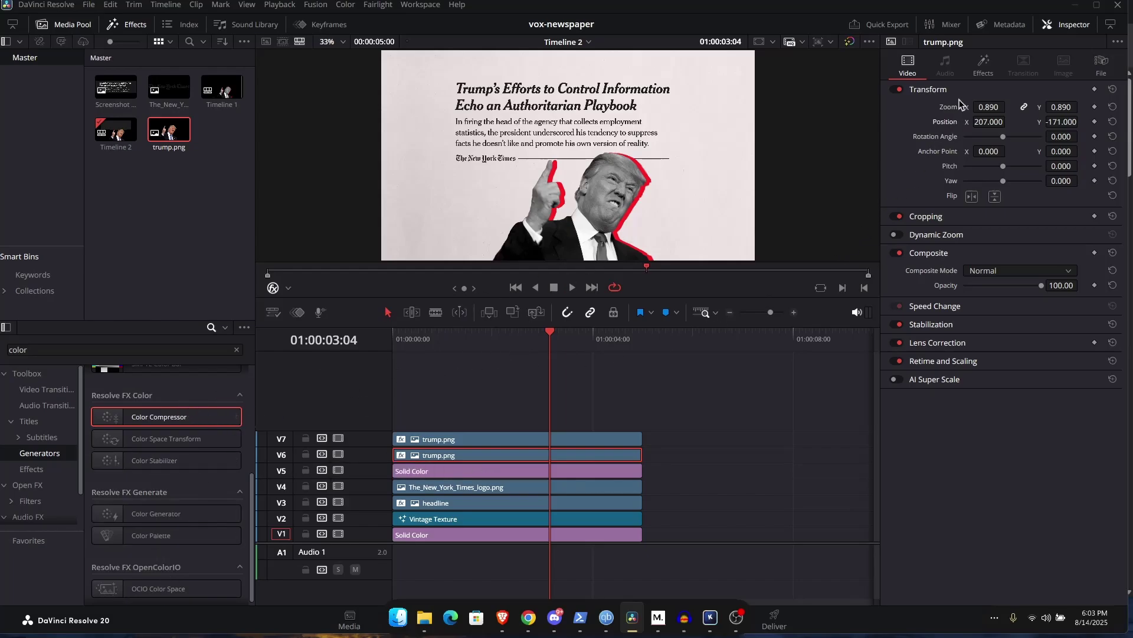
left_click(982, 65)
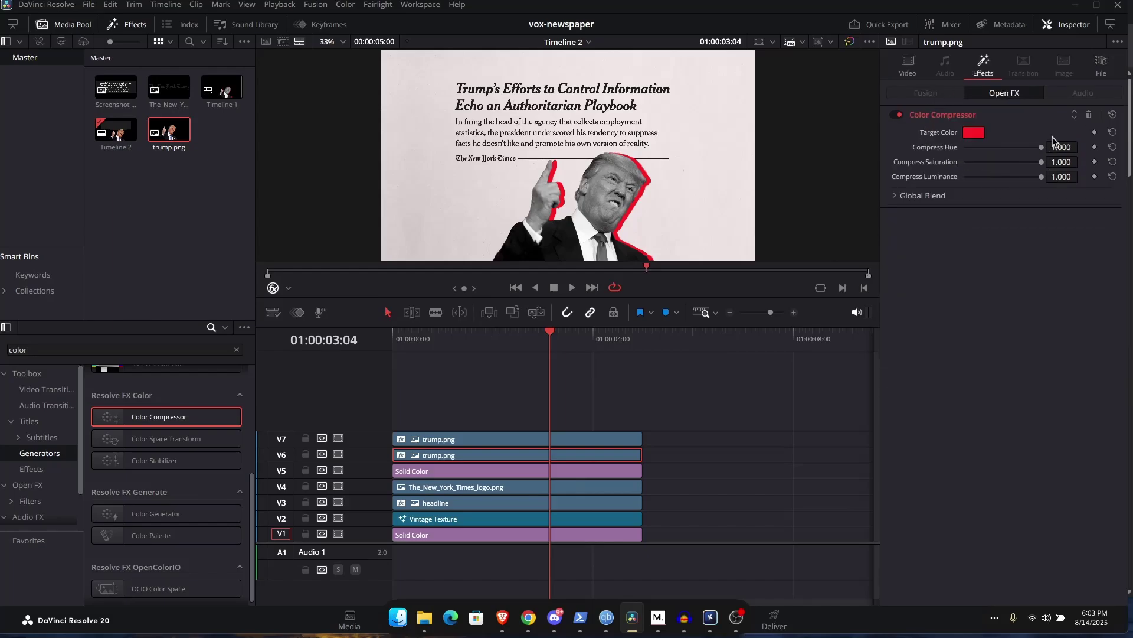
left_click(972, 133)
left_click_drag(591, 180, 617, 248)
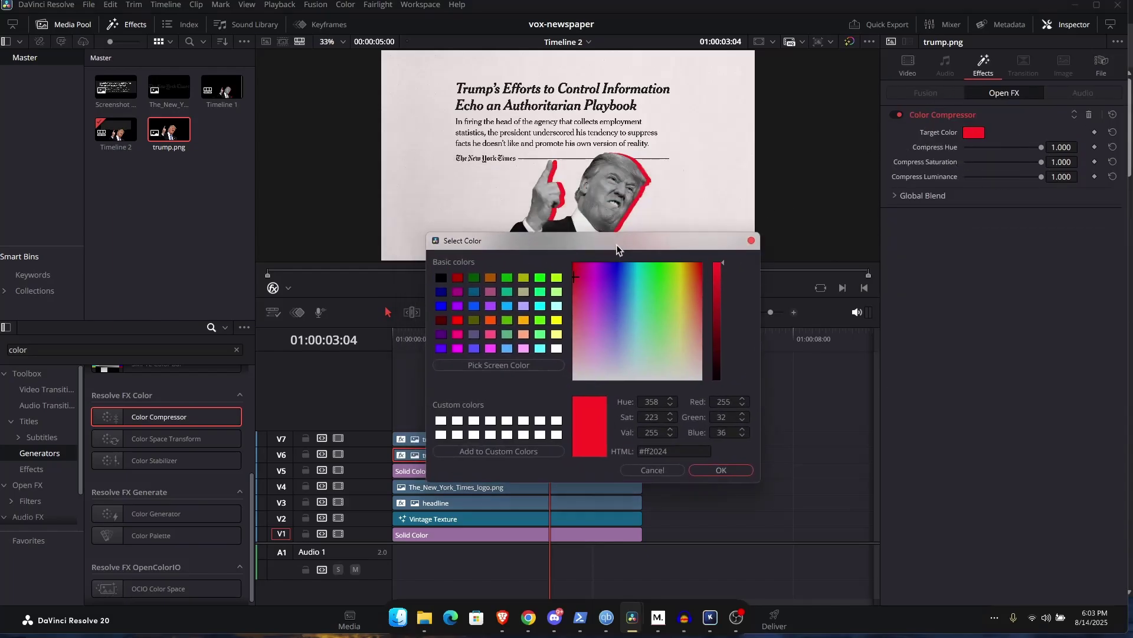
left_click(654, 284)
left_click_drag(654, 311, 578, 271)
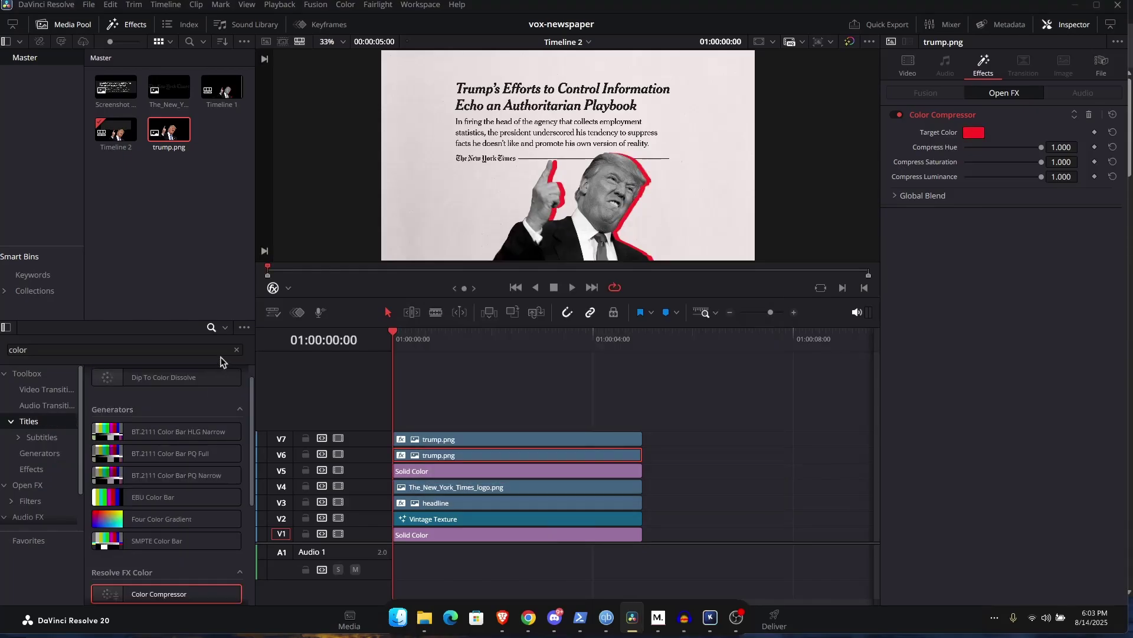
Add a Text+ title on a new top track reading '14 August 2025'
left_click(237, 349)
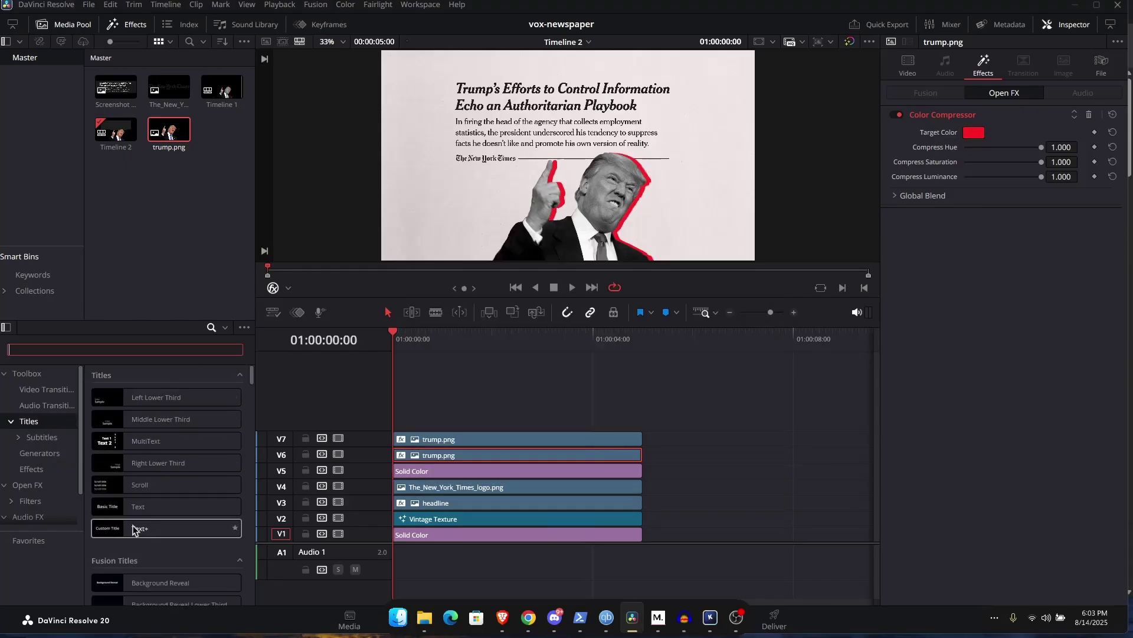
left_click_drag(139, 528, 394, 423)
left_click(985, 92)
left_click(903, 190)
key("ctrl+a")
type("14 ")
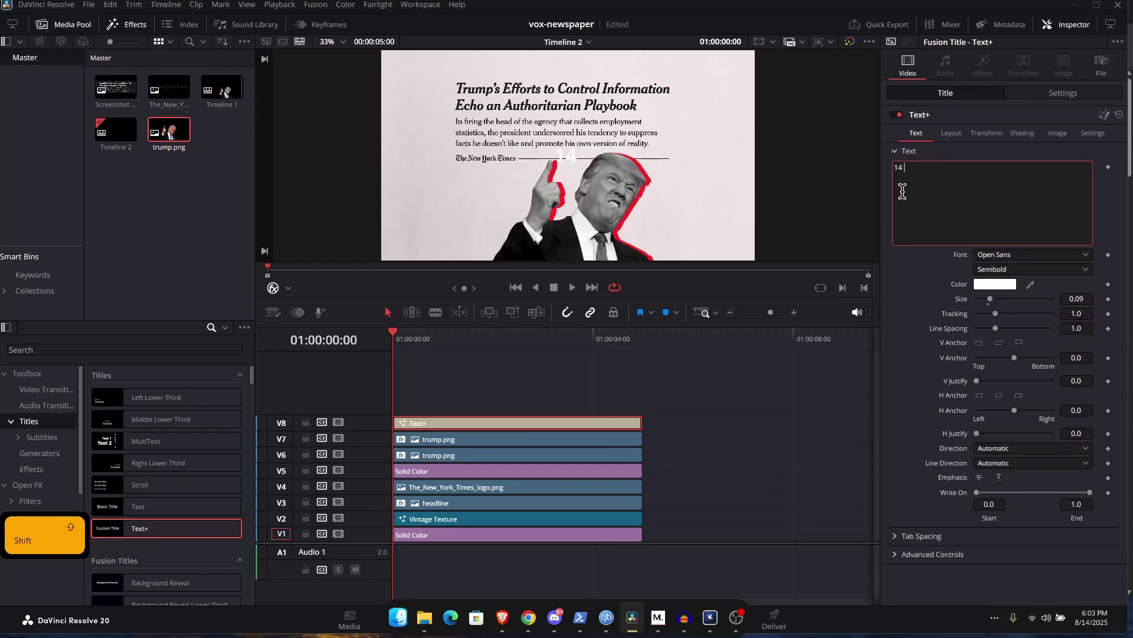
type("August 2025")
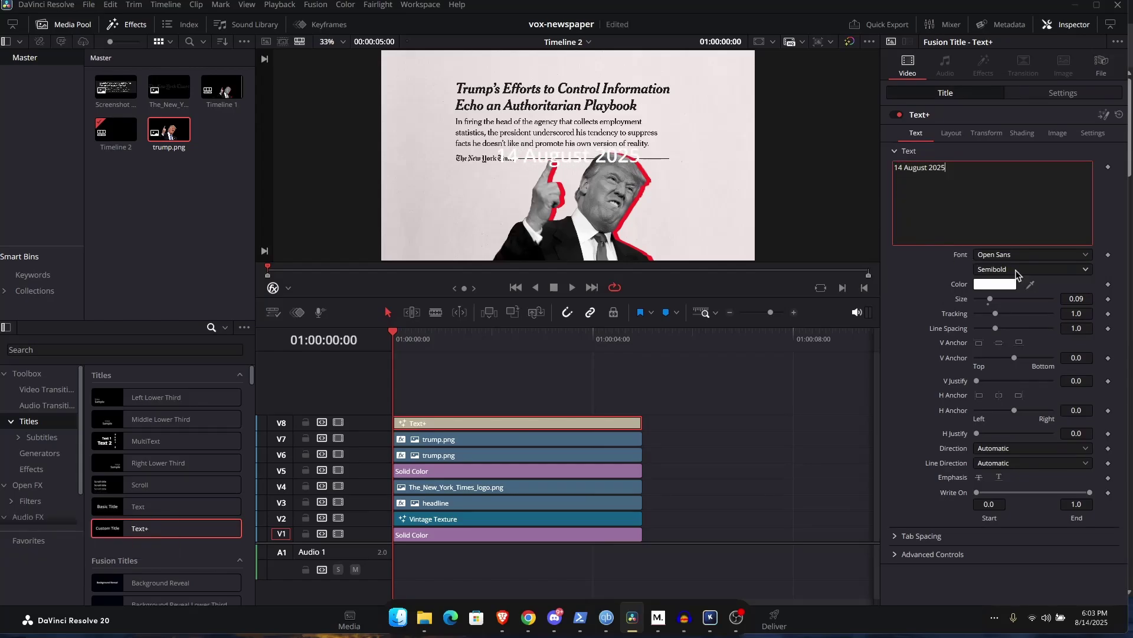
Turn shading element 2 into one red background box behind the whole date, at Text level
left_click(1026, 134)
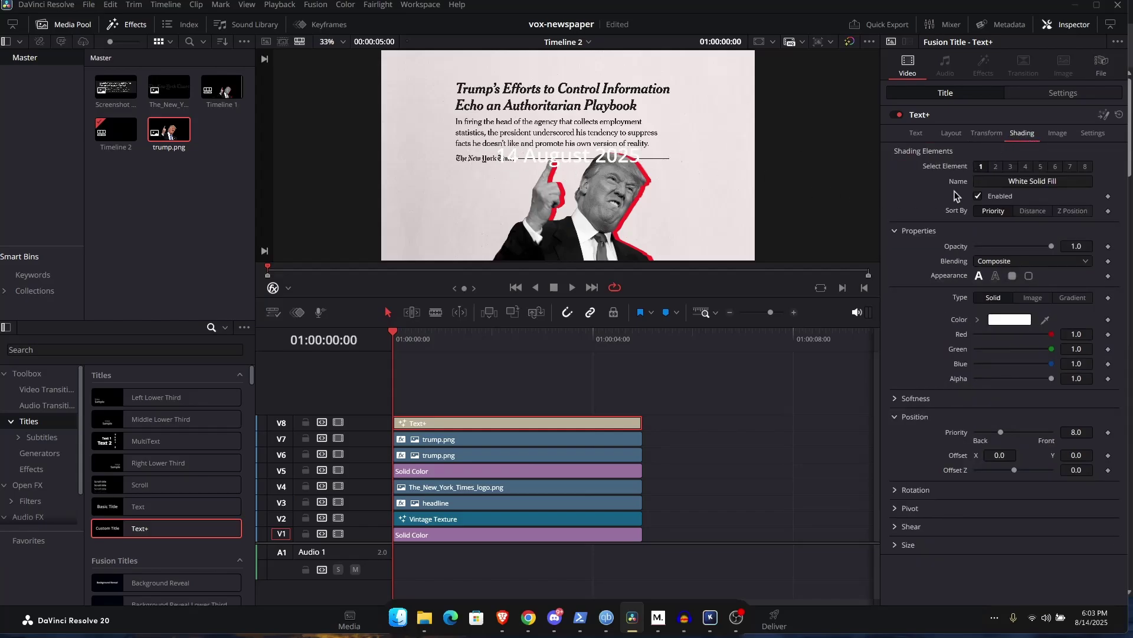
left_click(997, 170)
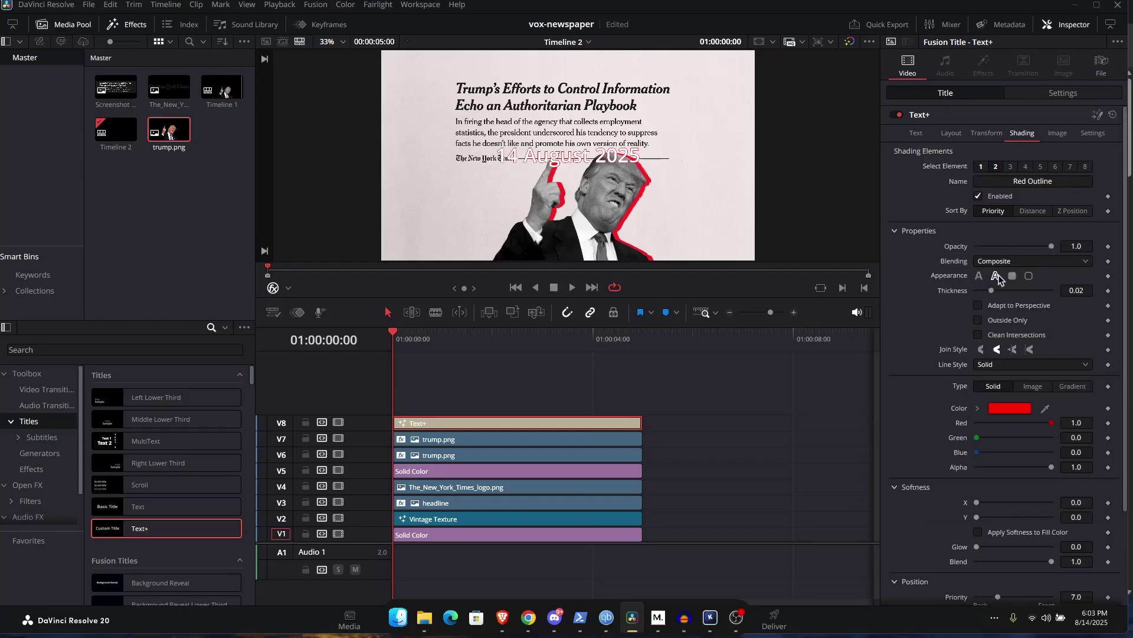
left_click(1013, 276)
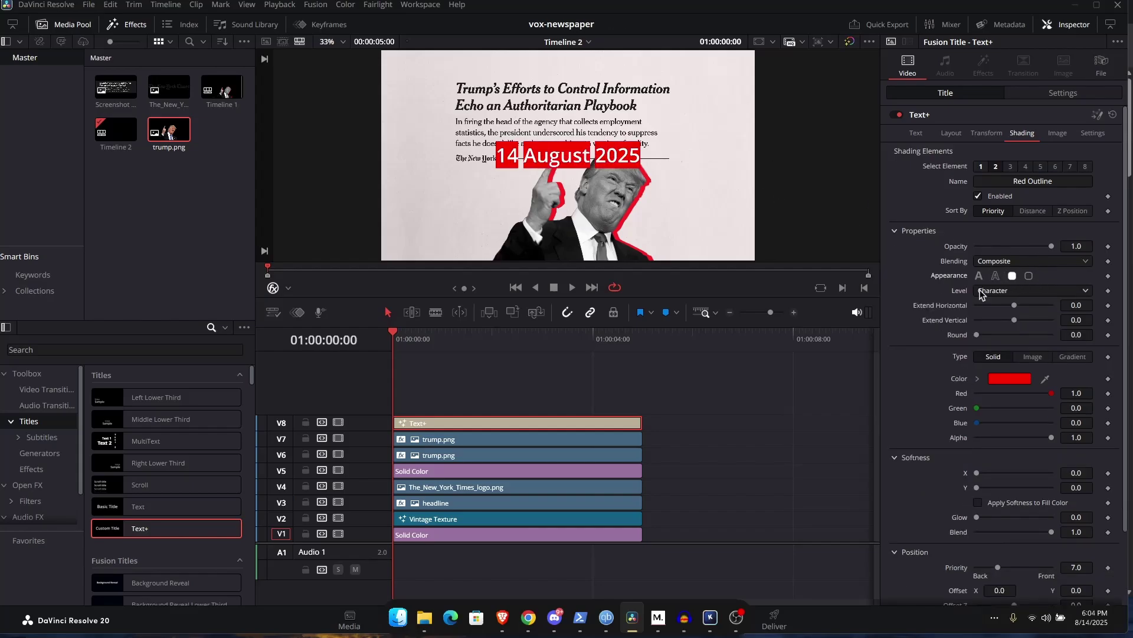
left_click(1002, 292)
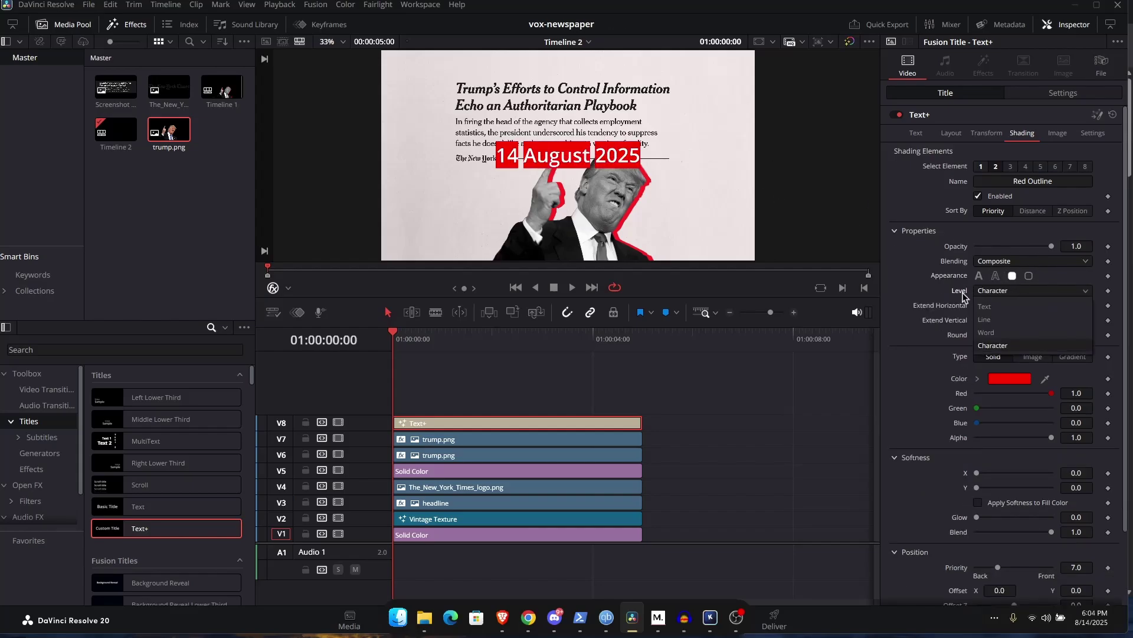
left_click(985, 307)
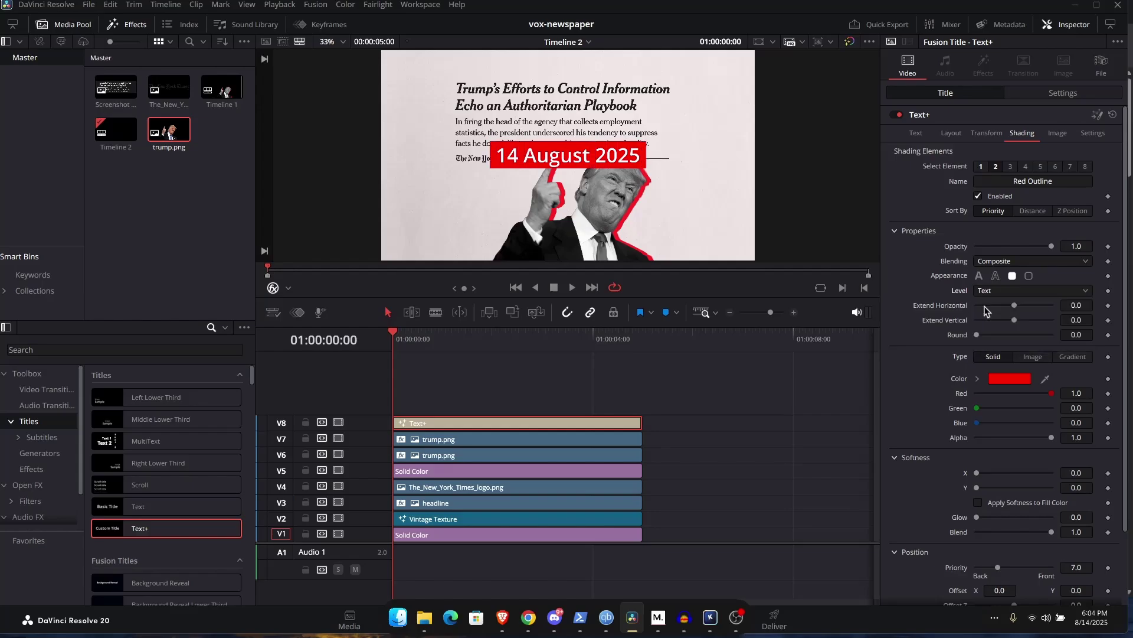
Shrink the date text and set its Center to 0.28/0.886, above the headline
left_click(917, 133)
left_click_drag(1076, 299, 1050, 299)
left_click(951, 133)
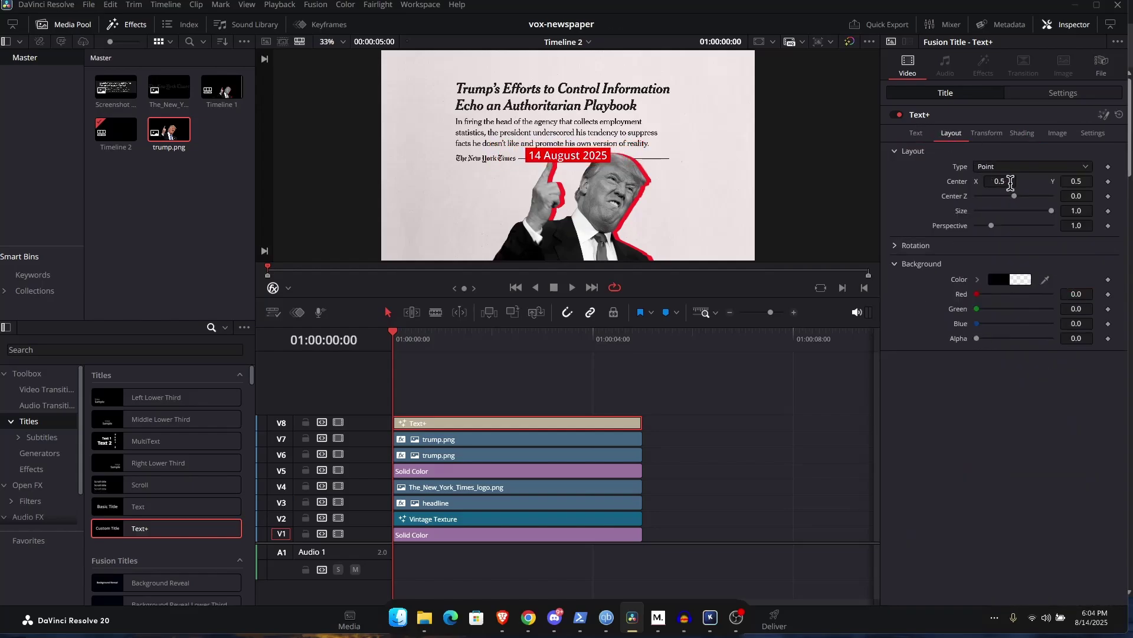
left_click_drag(1007, 182, 1004, 181)
left_click_drag(1076, 182, 1092, 181)
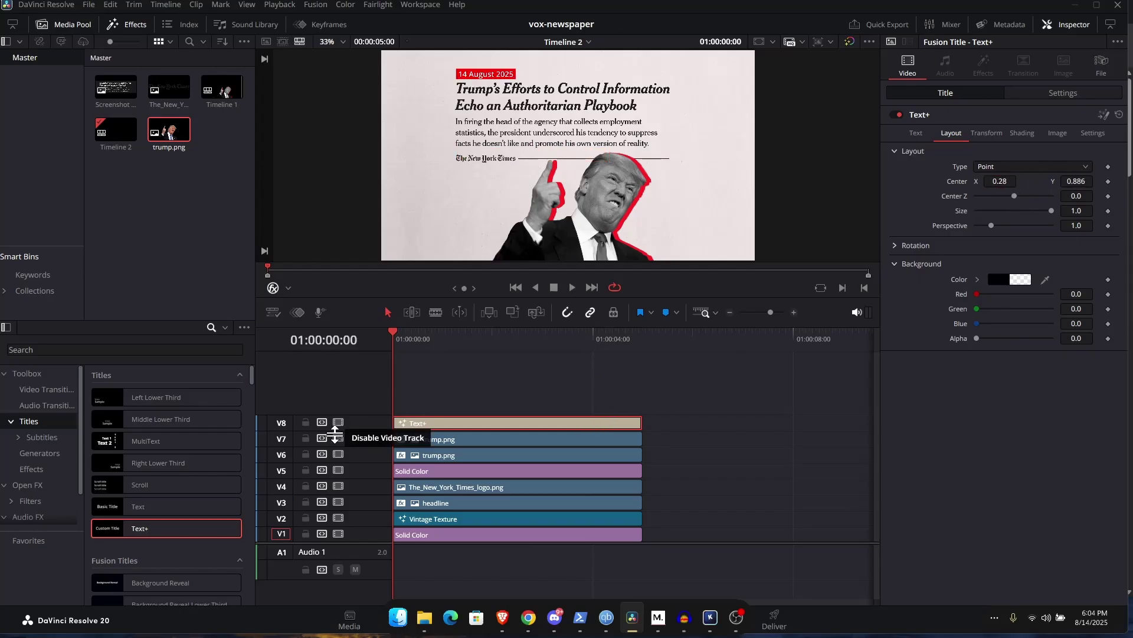
Copy the V5 Solid Color onto V9 and crop it into a bar over 'Authoritarian Playbook'
left_click(430, 471)
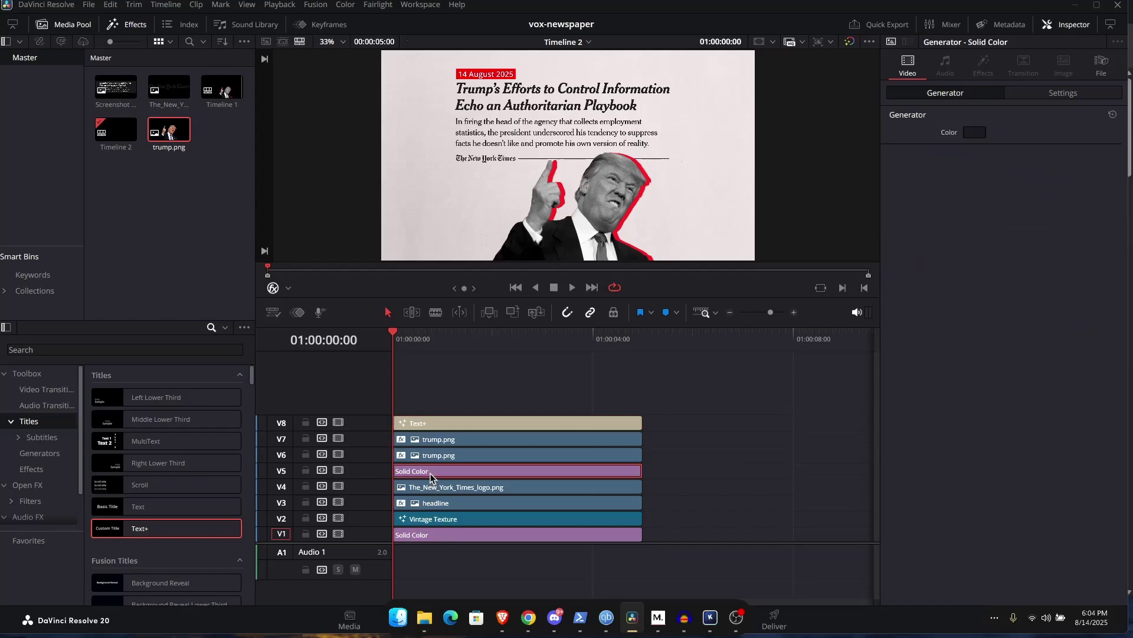
key("alt")
left_click_drag(430, 477, 455, 401)
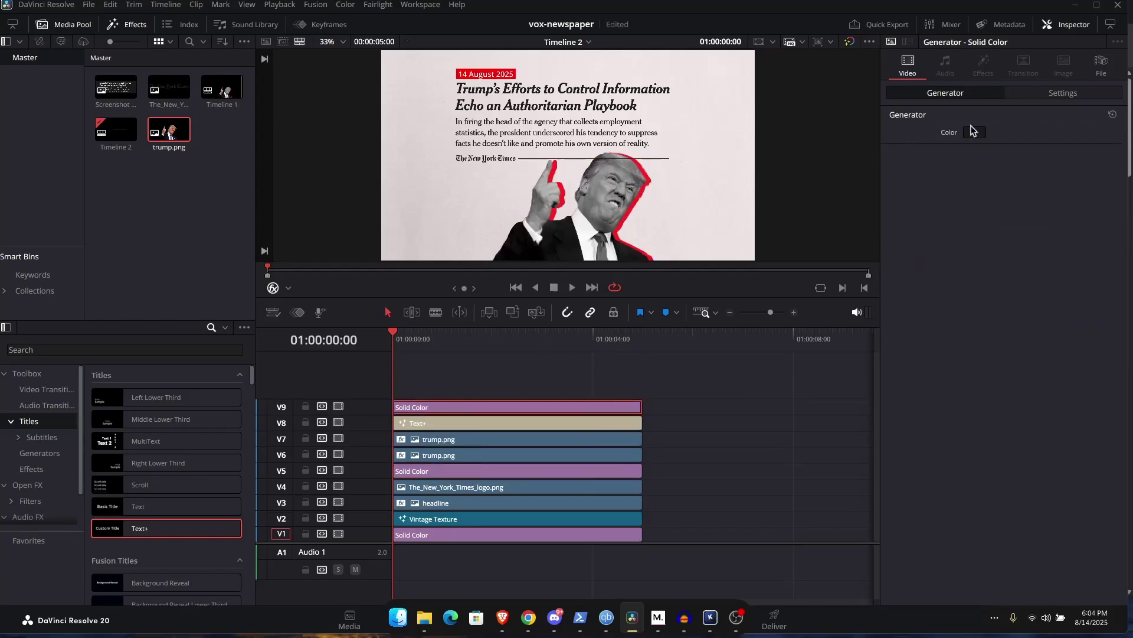
left_click(1028, 94)
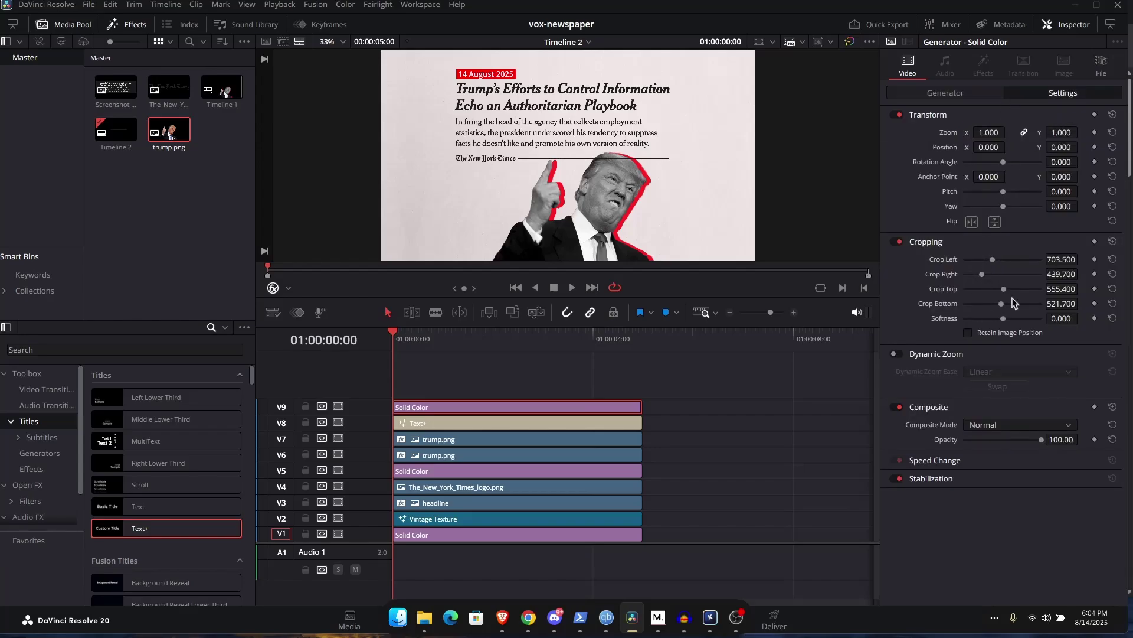
left_click_drag(1003, 289, 996, 290)
left_click_drag(1066, 148, 1082, 146)
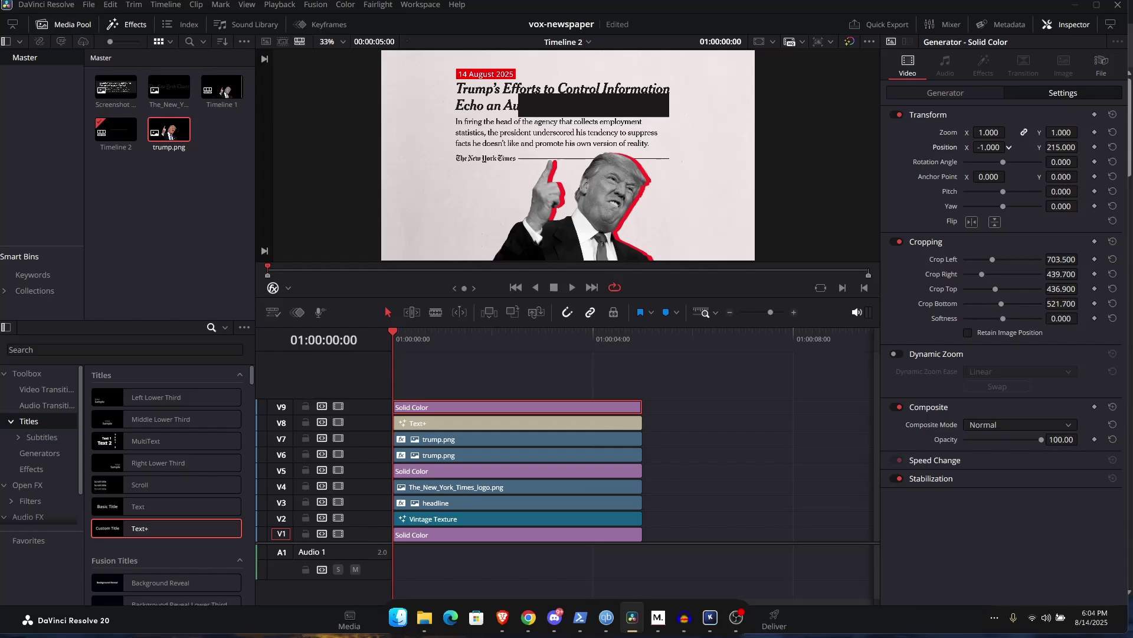
mouse_move(990, 147)
left_mouse_down()
mouse_move(954, 148)
mouse_move(992, 153)
left_mouse_up()
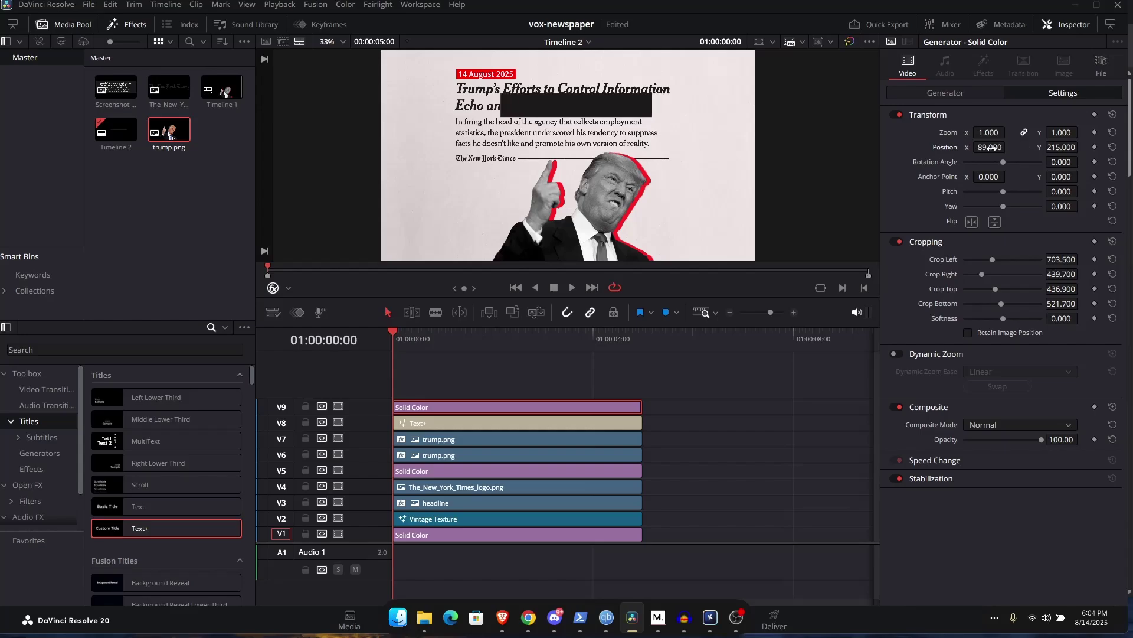
Set the bar's colour to a bright, vivid yellow
left_click(947, 92)
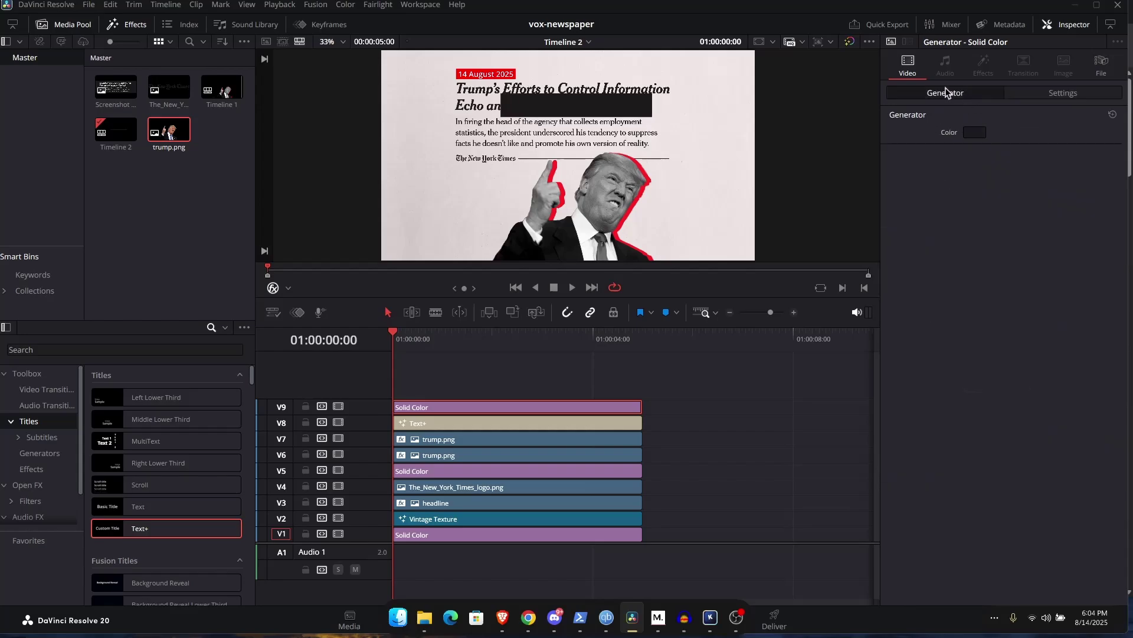
left_click(979, 135)
left_click(657, 196)
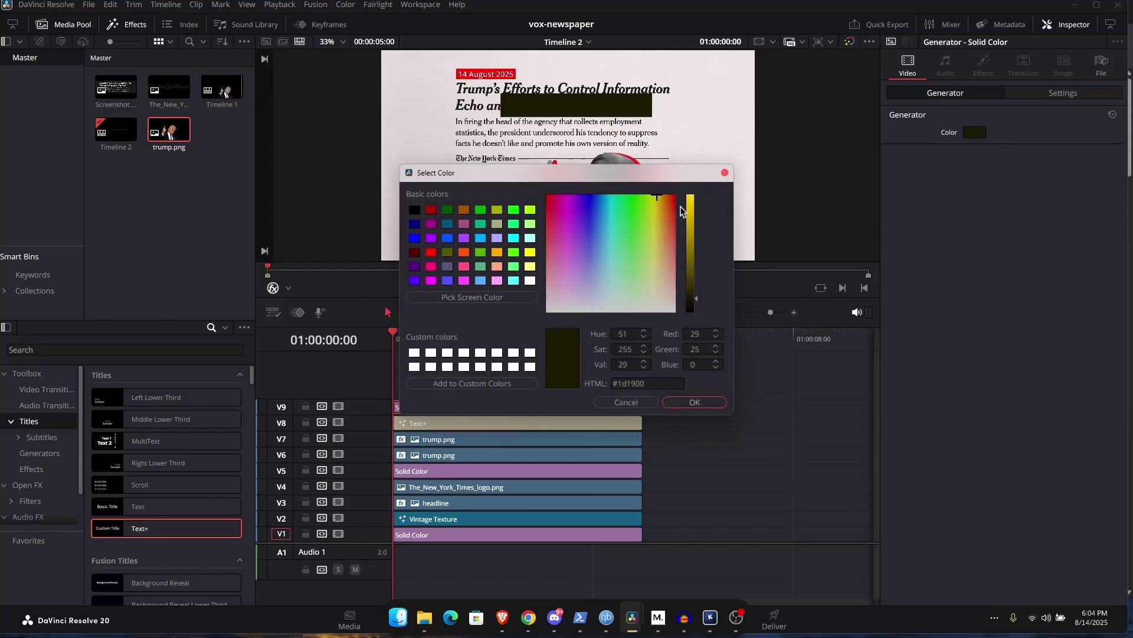
left_click_drag(687, 213, 694, 188)
left_click(695, 402)
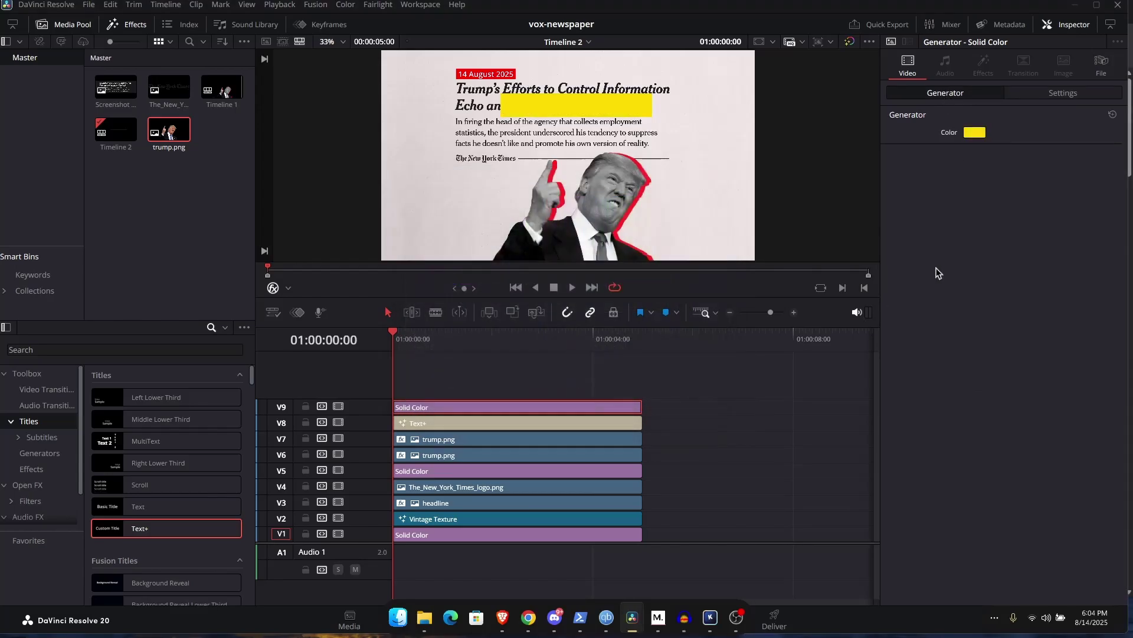
Set the bar's Composite Mode to Color Burn and preview the result
left_click(1044, 95)
left_click(995, 425)
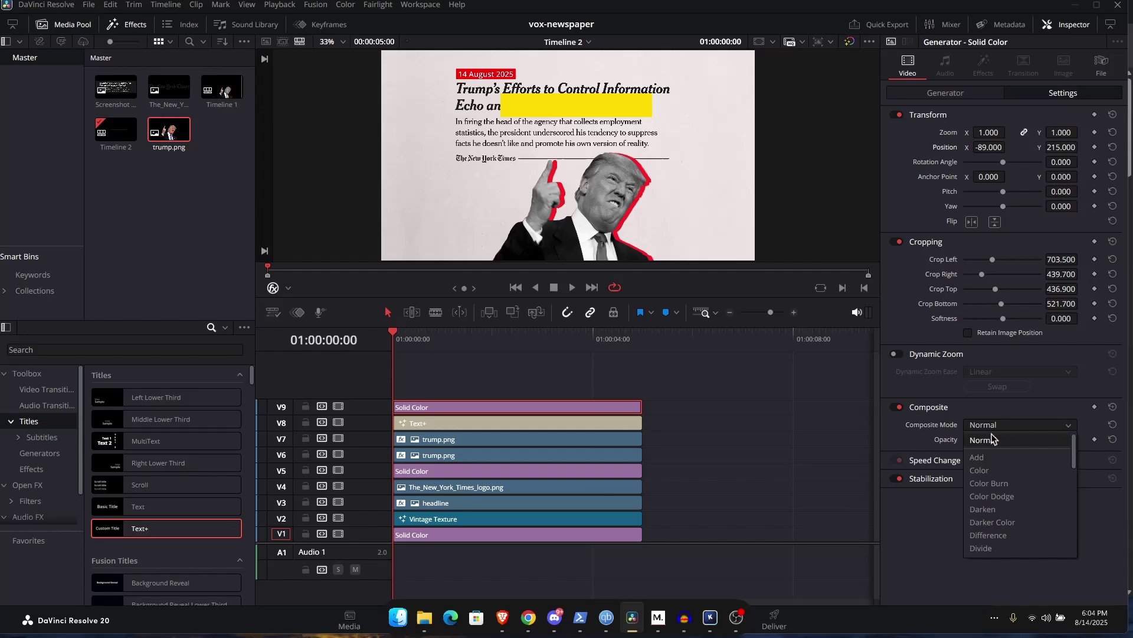
left_click(983, 484)
key("space")
key("space")
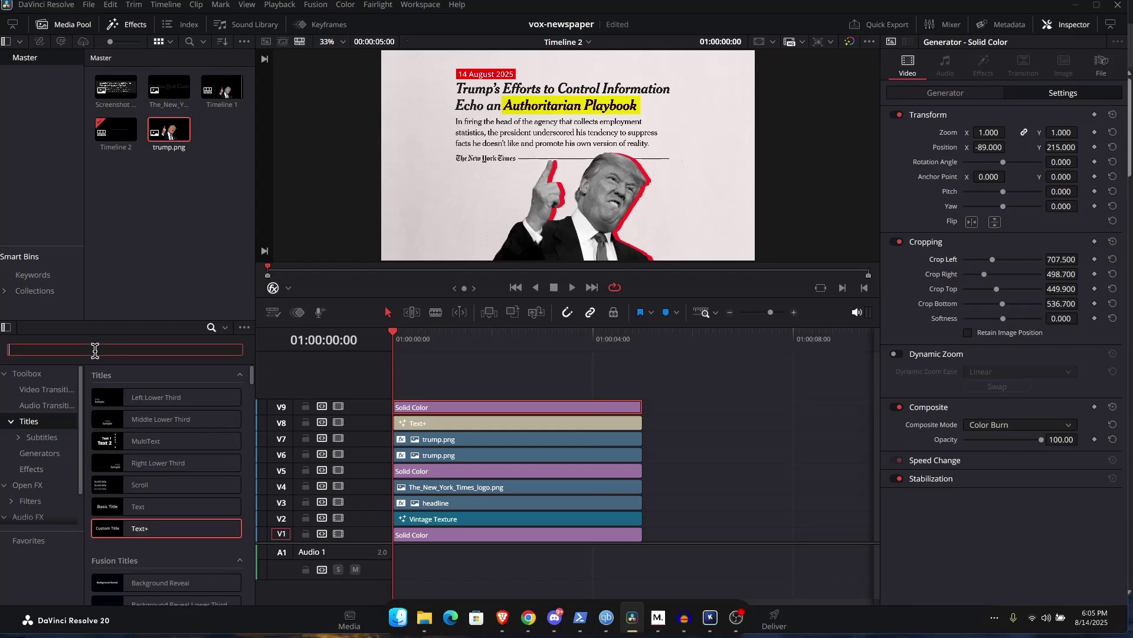
Add the Push transition to the start of the V3 headline clip
type("push")
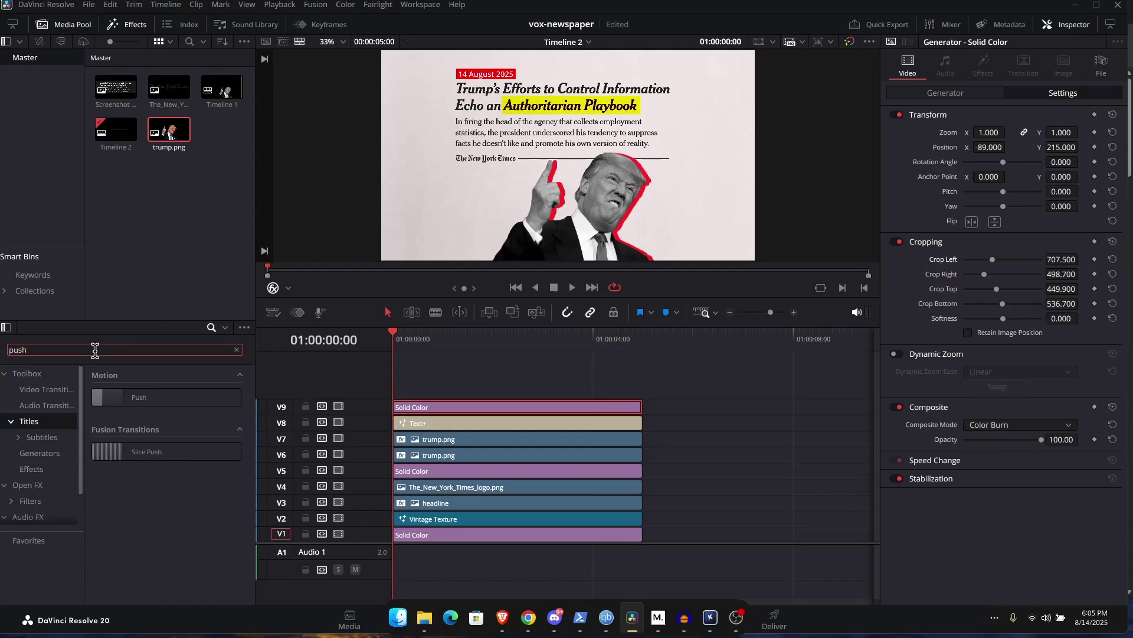
left_click_drag(120, 398, 390, 491)
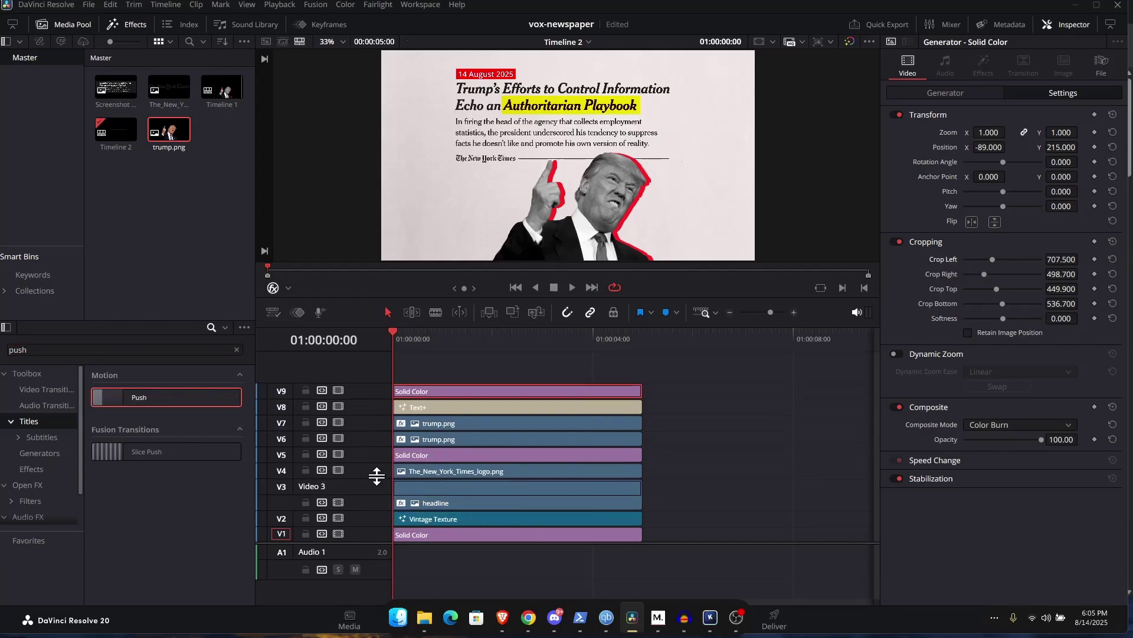
left_click_drag(206, 401, 407, 484)
key("space")
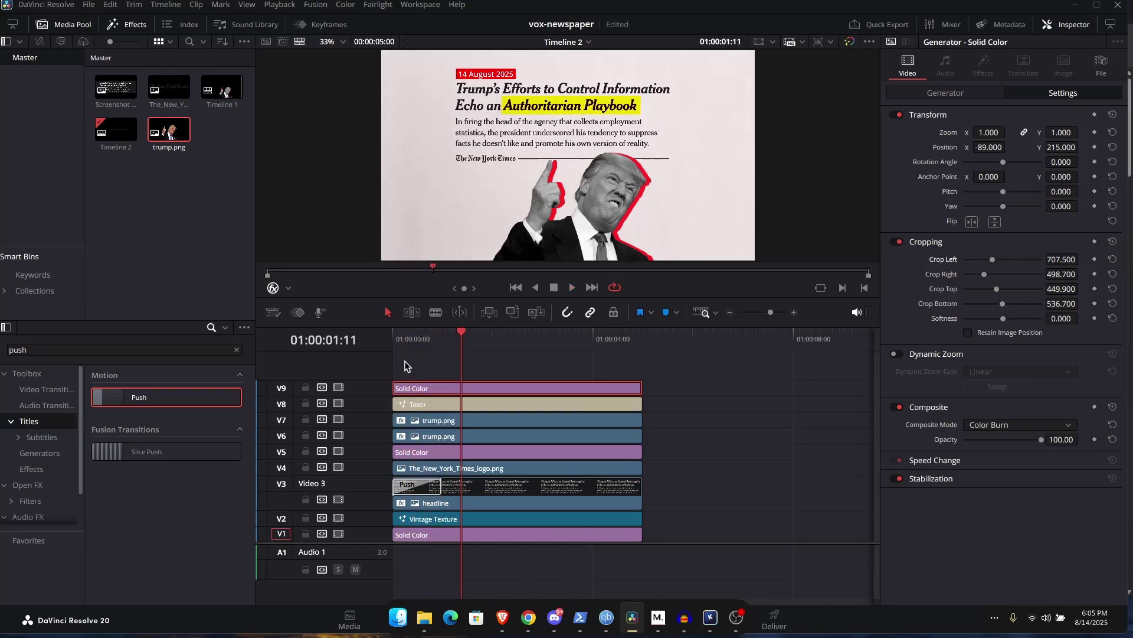
left_click(413, 340)
Set the Push preset to Push Up with Out easing and play the entrance
left_click(427, 489)
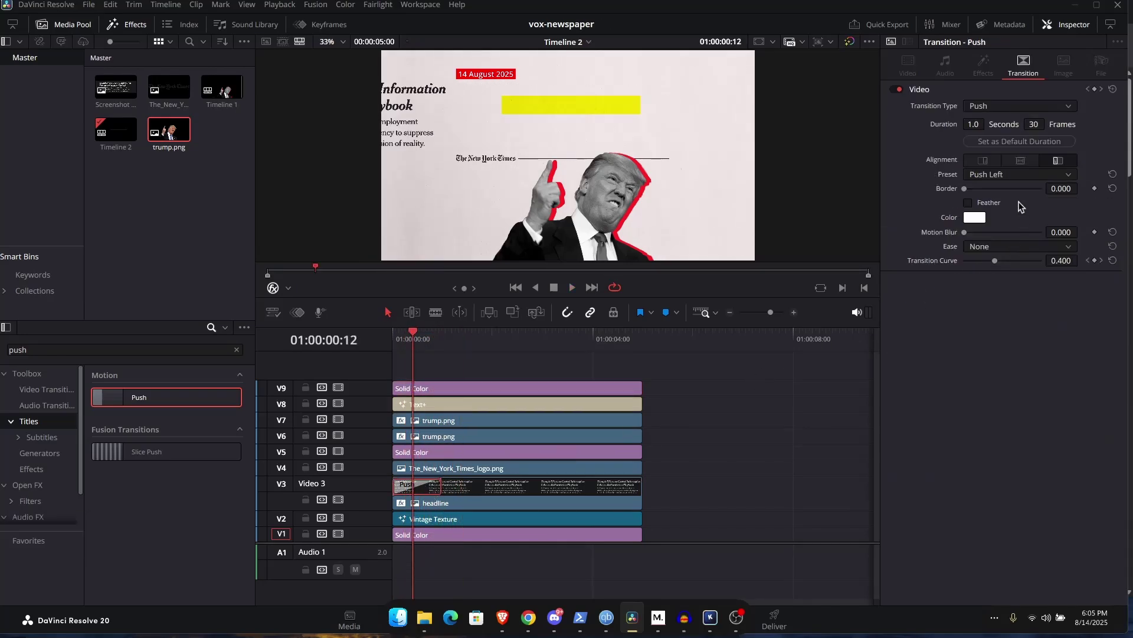
left_click(1001, 175)
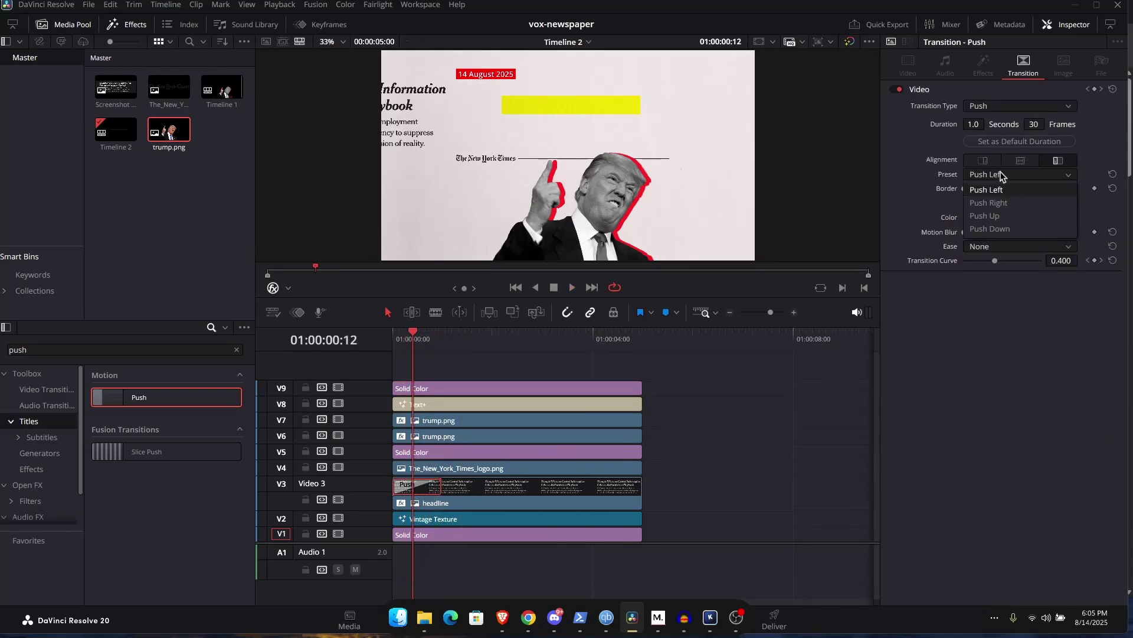
left_click(998, 216)
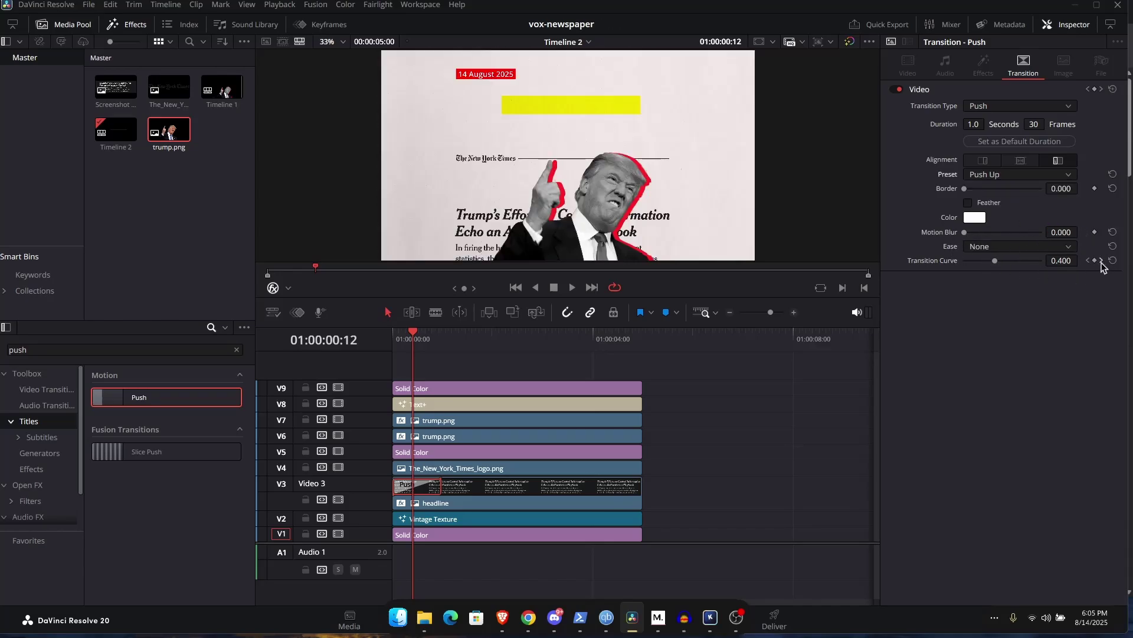
left_click(1102, 260)
left_click(999, 246)
left_click(985, 295)
left_click(537, 288)
left_click(572, 288)
Enlarge V4 and copy the headline's Push transition onto the New York Times logo clip
left_click(551, 291)
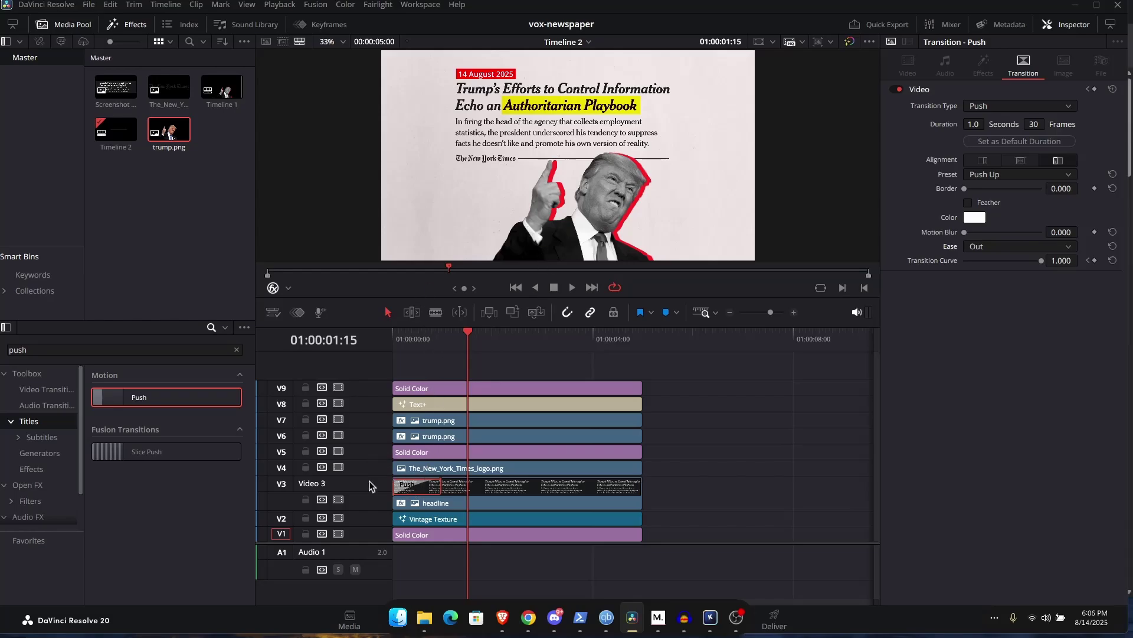
left_click_drag(380, 459, 380, 437)
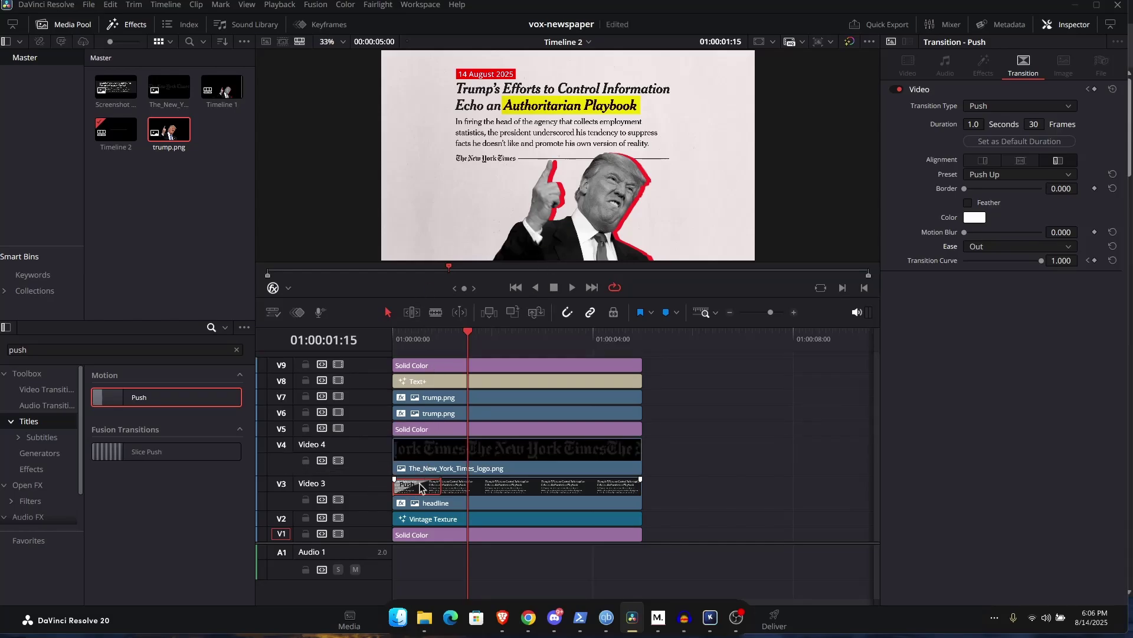
left_click(439, 468)
left_click_drag(422, 489, 413, 453)
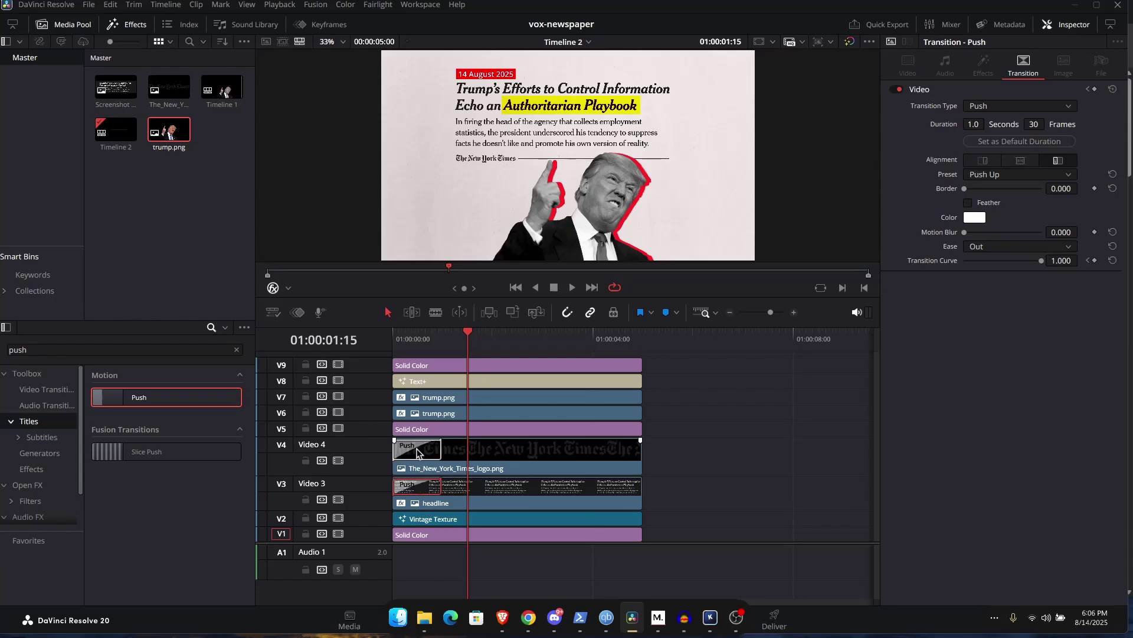
left_click(394, 338)
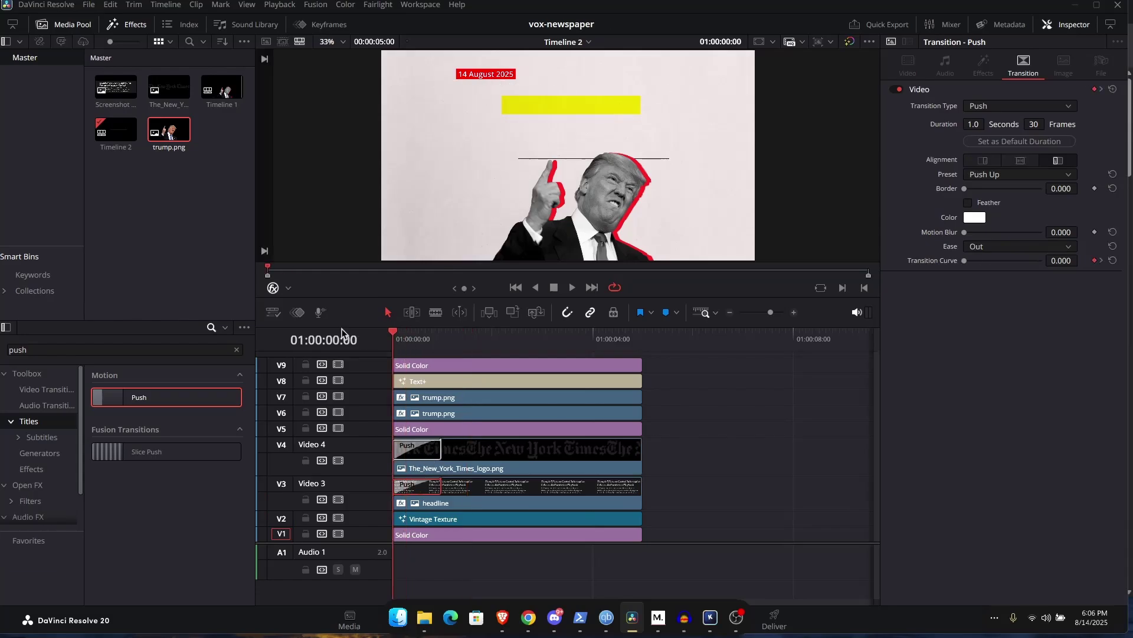
key("space")
Delay the logo clip by 8 frames and trim its end to match the other clips
key("space")
left_click_drag(491, 462, 509, 462)
left_click(402, 338)
key("space")
key("space")
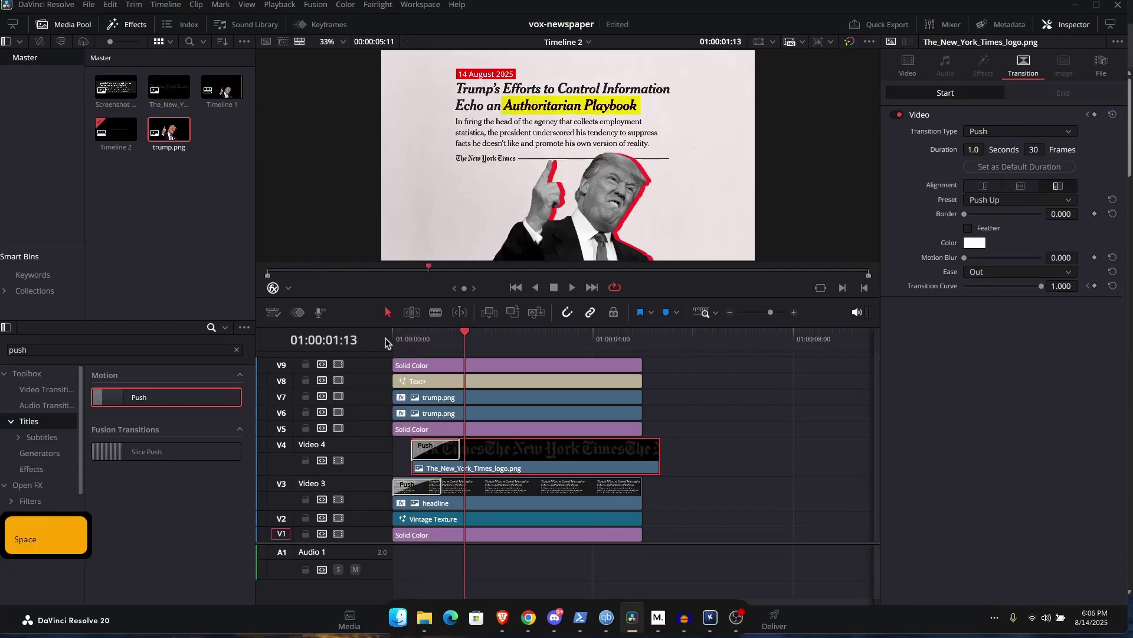
left_click_drag(659, 462, 643, 466)
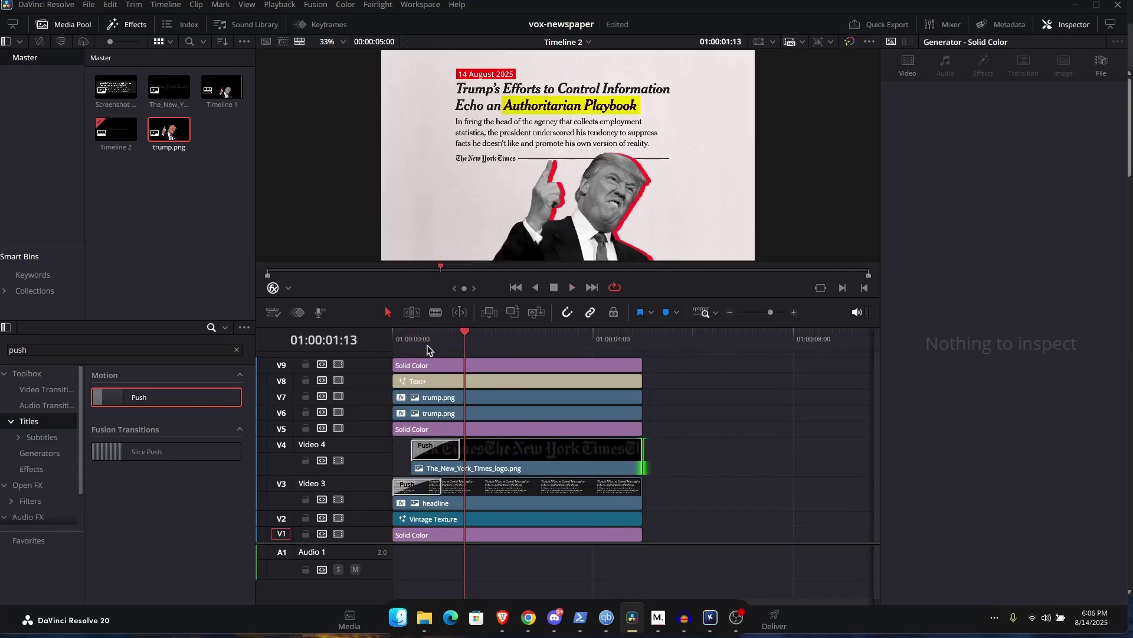
key("space")
key("space")
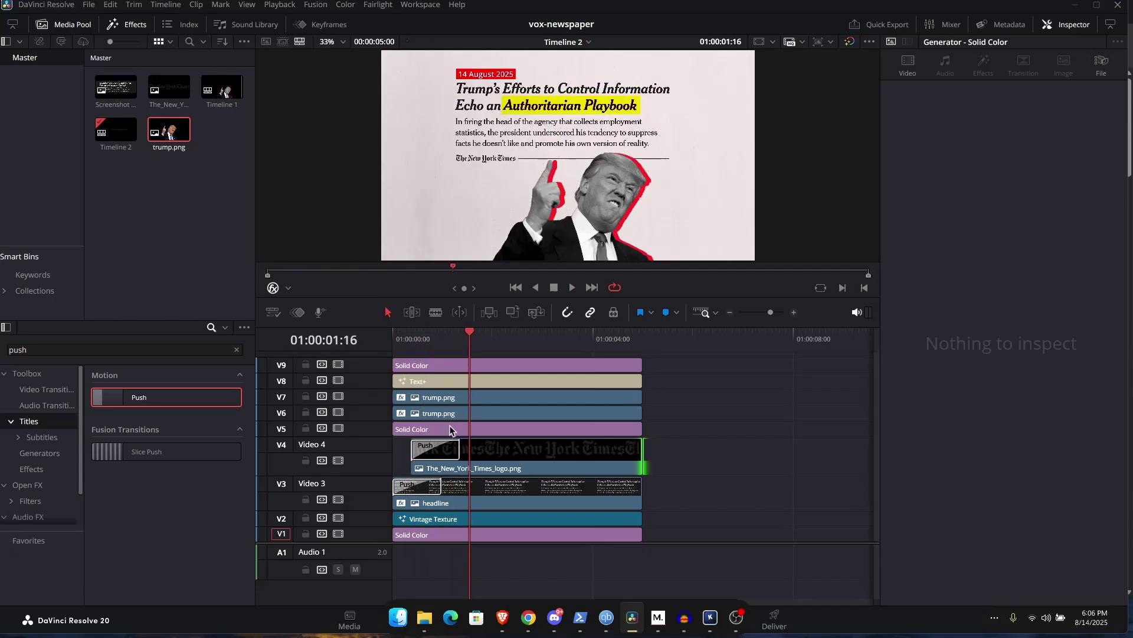
Enlarge V5 and apply the Slide transition to the start of its Solid Color clip
left_click(450, 429)
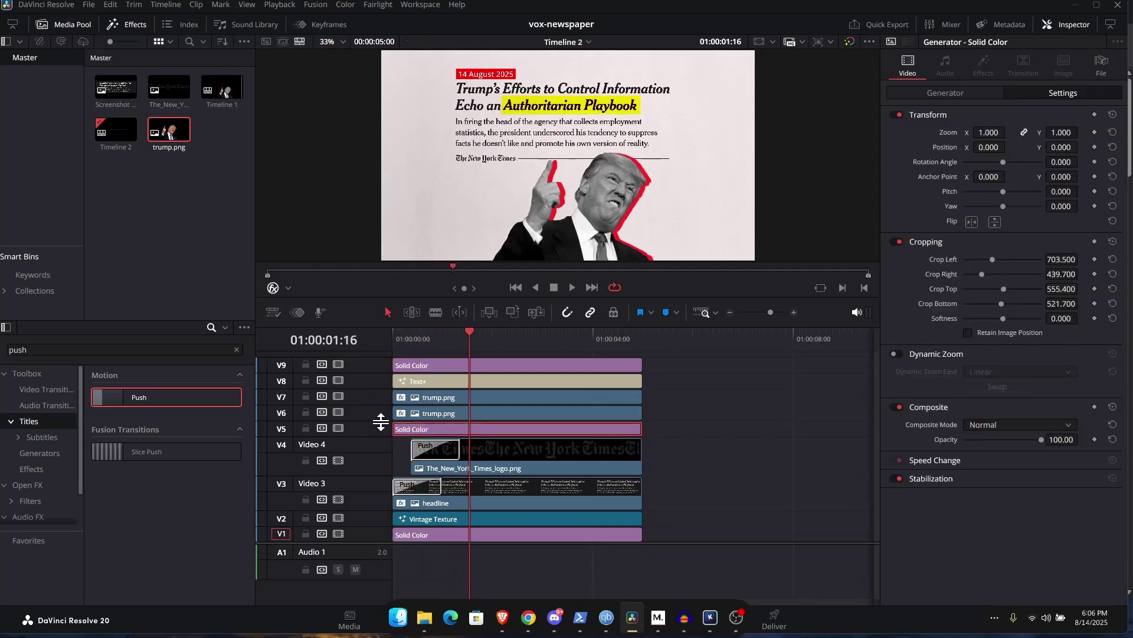
left_click_drag(381, 422, 381, 399)
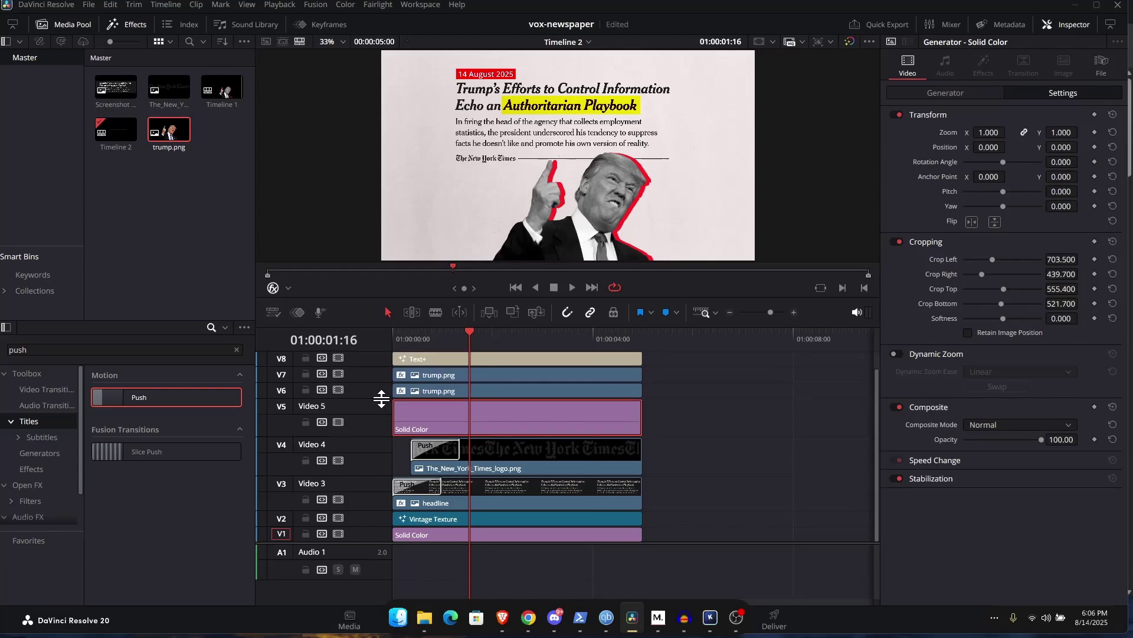
left_click(144, 350)
type("slide")
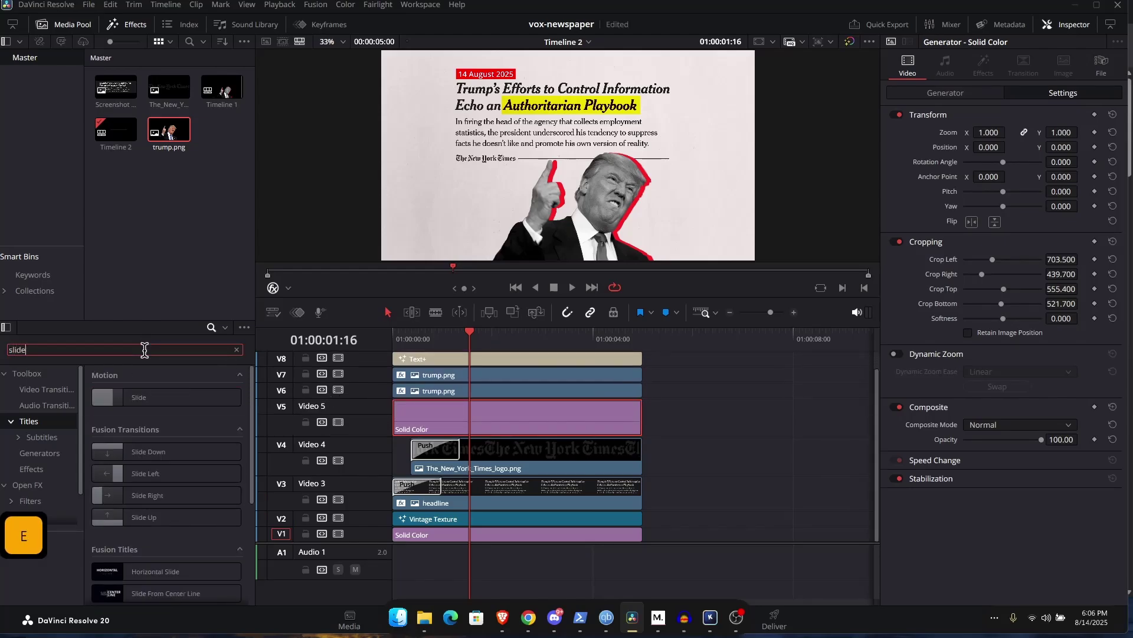
left_click_drag(131, 400, 406, 409)
left_click(394, 338)
key("space")
key("space")
left_click_drag(394, 339, 451, 344)
Set the Slide transition's direction to Out and scrub through it
left_click(416, 417)
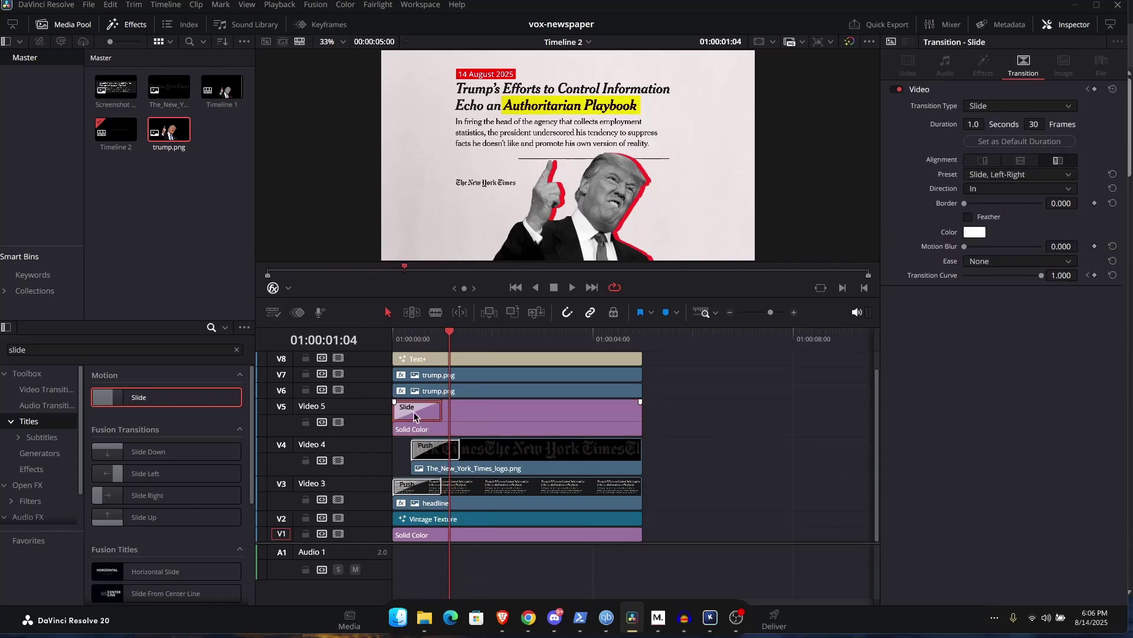
left_click(410, 341)
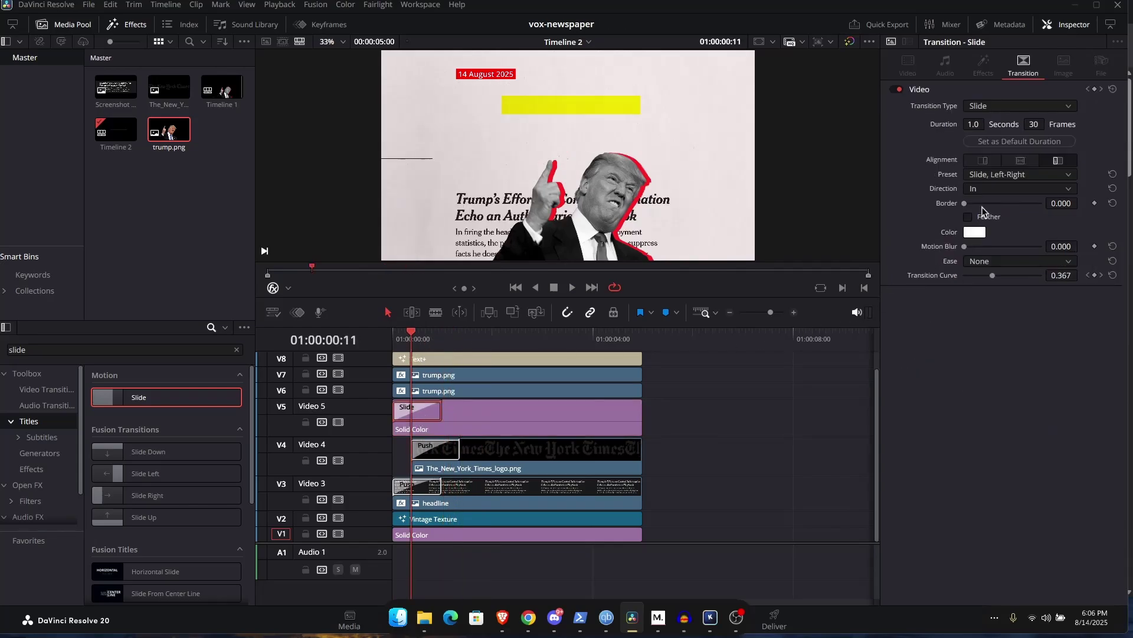
left_click(987, 194)
left_click(983, 216)
left_click(403, 336)
left_click_drag(402, 337, 455, 339)
Start the V5 Solid Color clip later at the playhead and trim its end to match
left_click_drag(476, 423, 512, 423)
left_click(408, 340)
key("space")
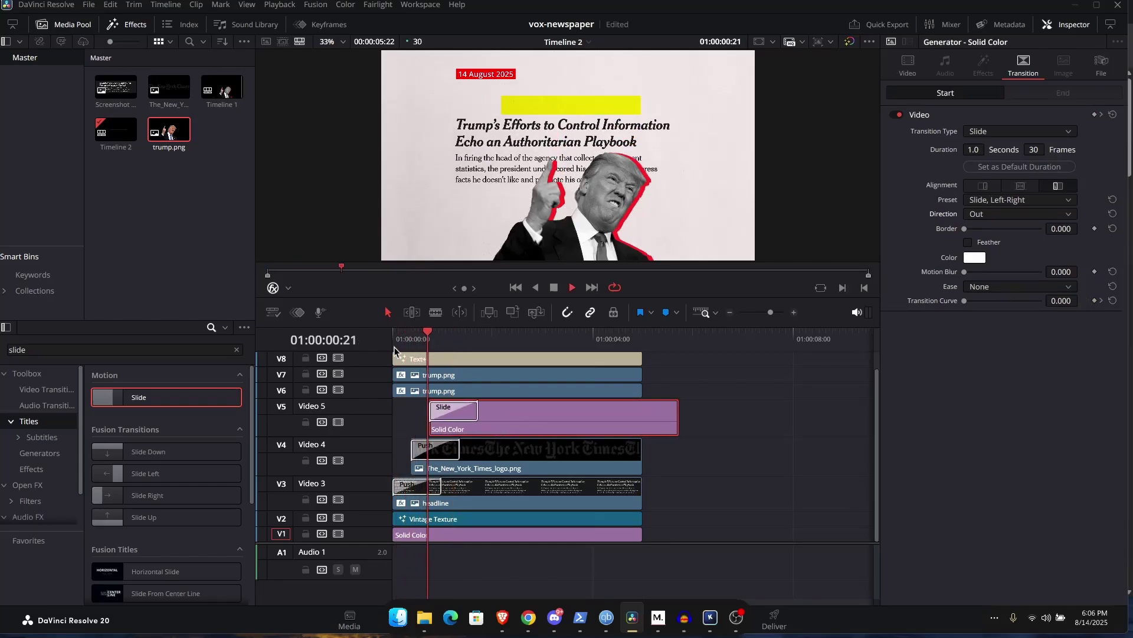
key("space")
key("space")
mouse_move(468, 339)
left_mouse_down()
mouse_move(435, 340)
mouse_move(463, 346)
left_mouse_up()
left_click_drag(614, 420, 643, 420)
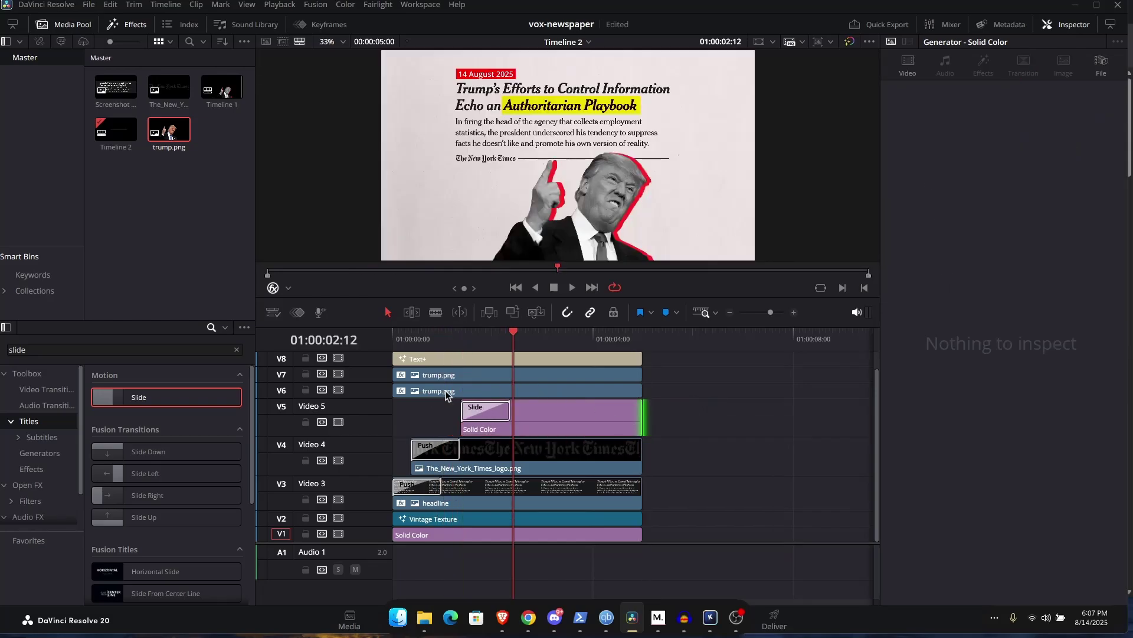
Copy the Push transition onto the V6 trump.png clip and delay both trump.png clips 5 frames
left_click(440, 392)
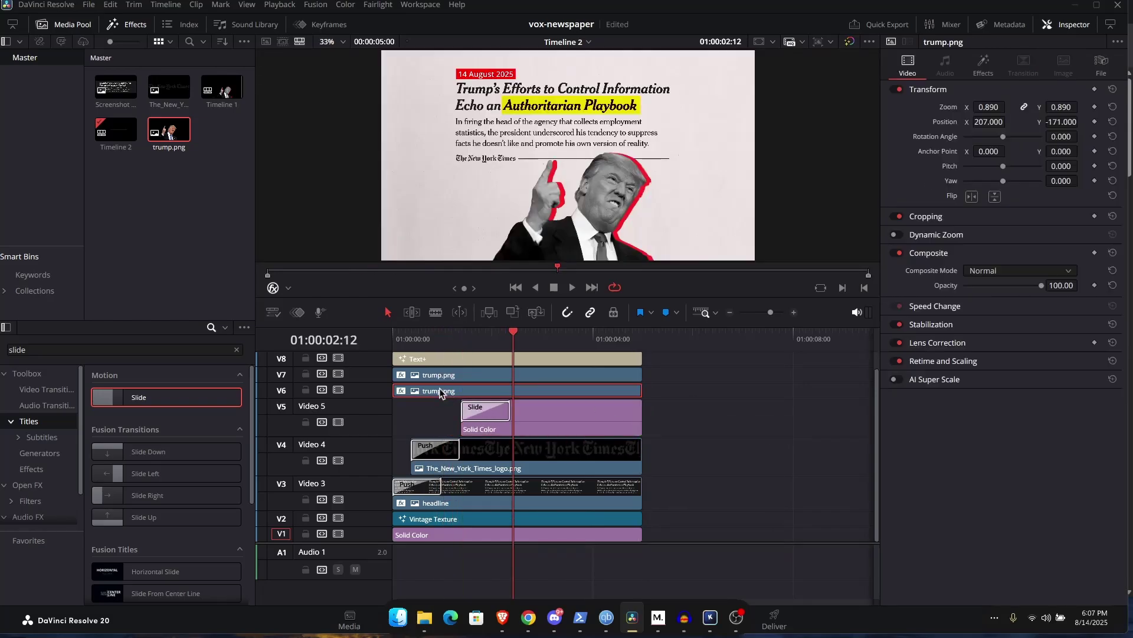
left_click(442, 456)
key("alt")
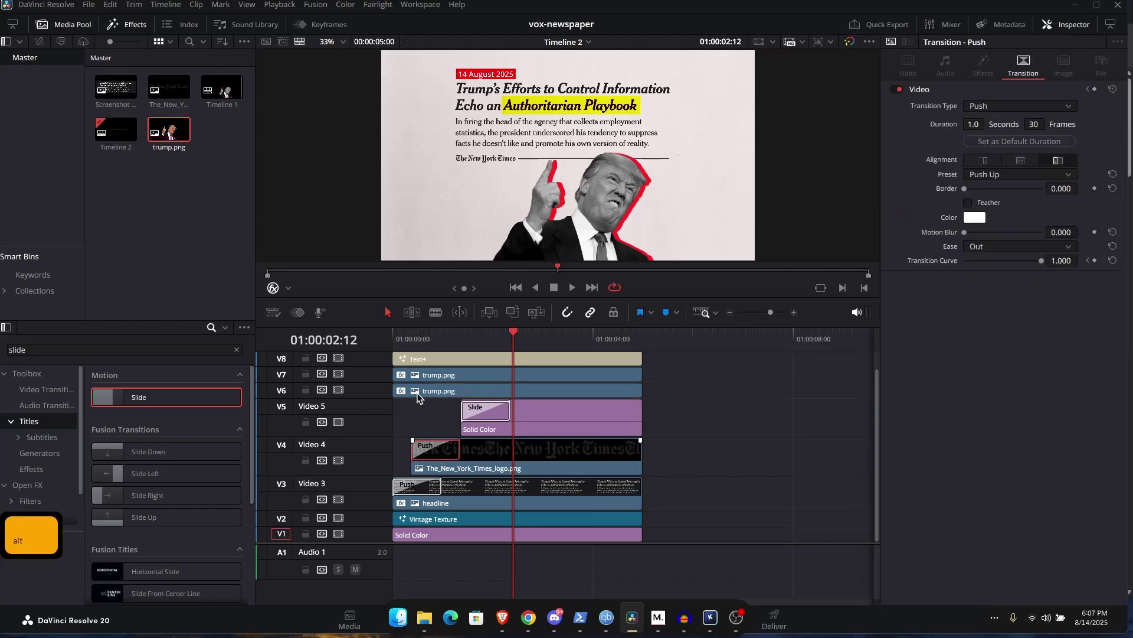
left_click_drag(416, 397, 412, 391)
left_click(405, 339)
key("space")
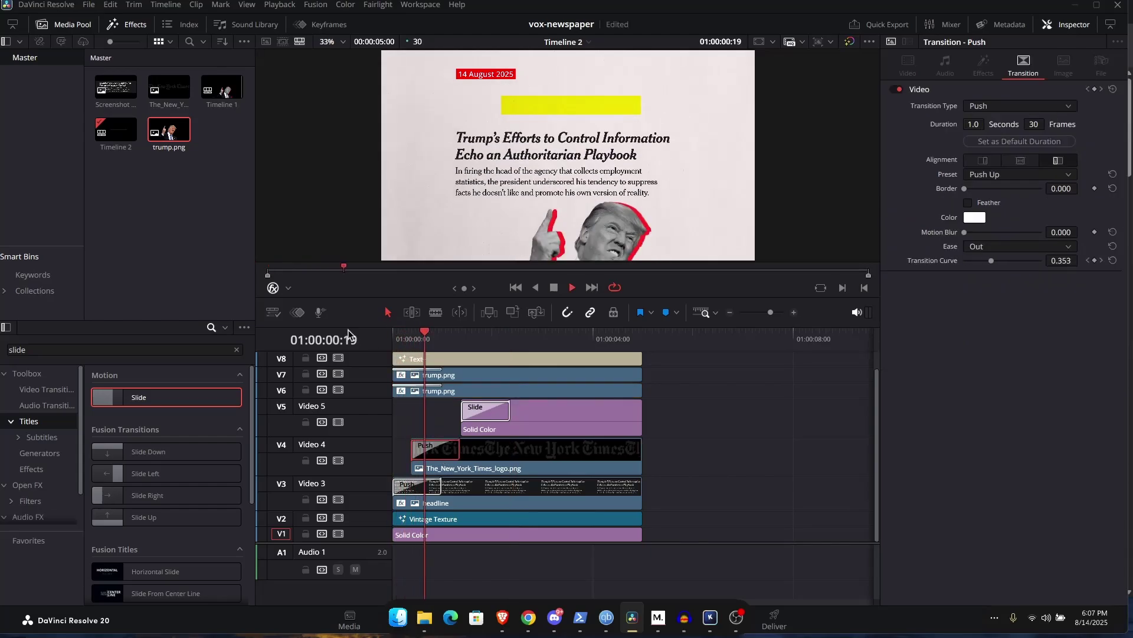
key("space")
left_click_drag(652, 385, 583, 377)
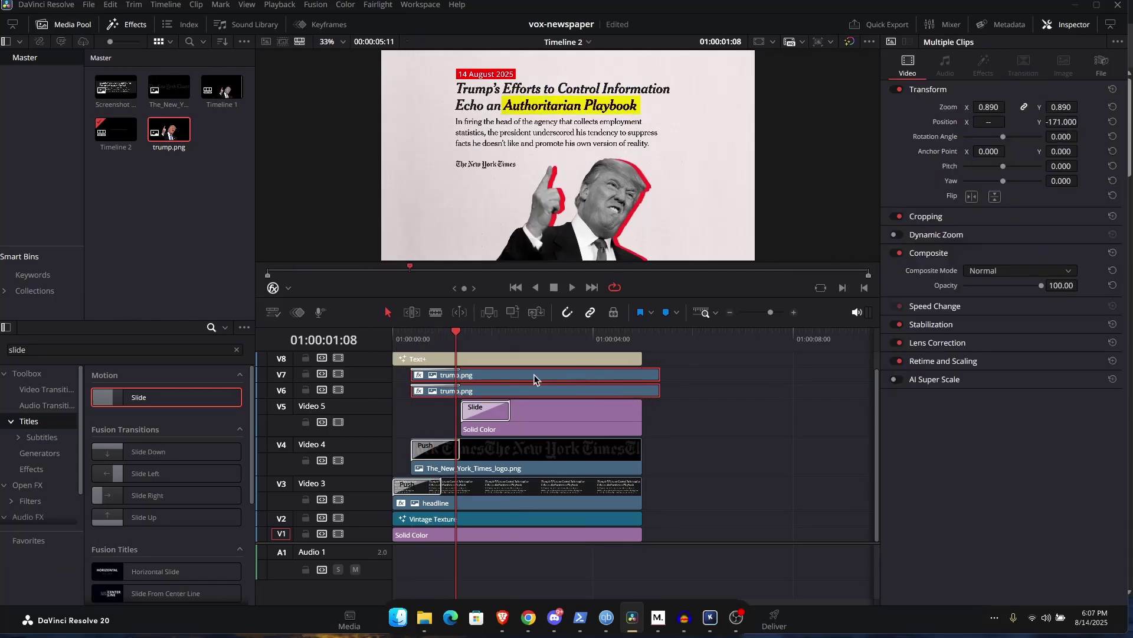
key("ctrl+z")
key("ctrl+z")
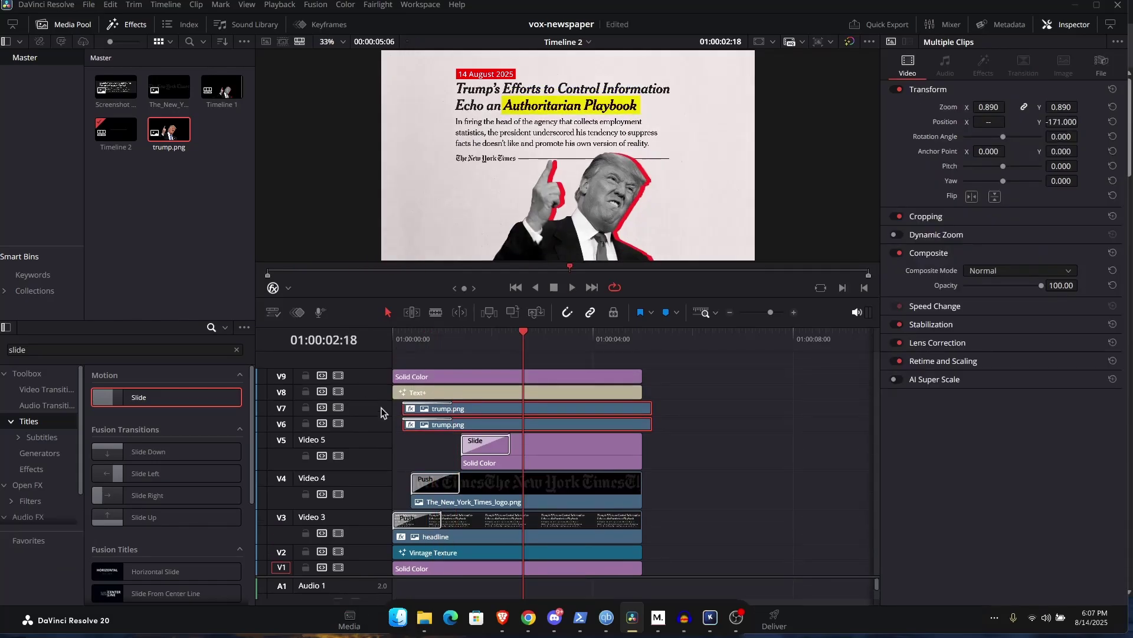
Select the V5 Slide transition and the top Solid Color clip, then preview the combined animation
left_click(460, 391)
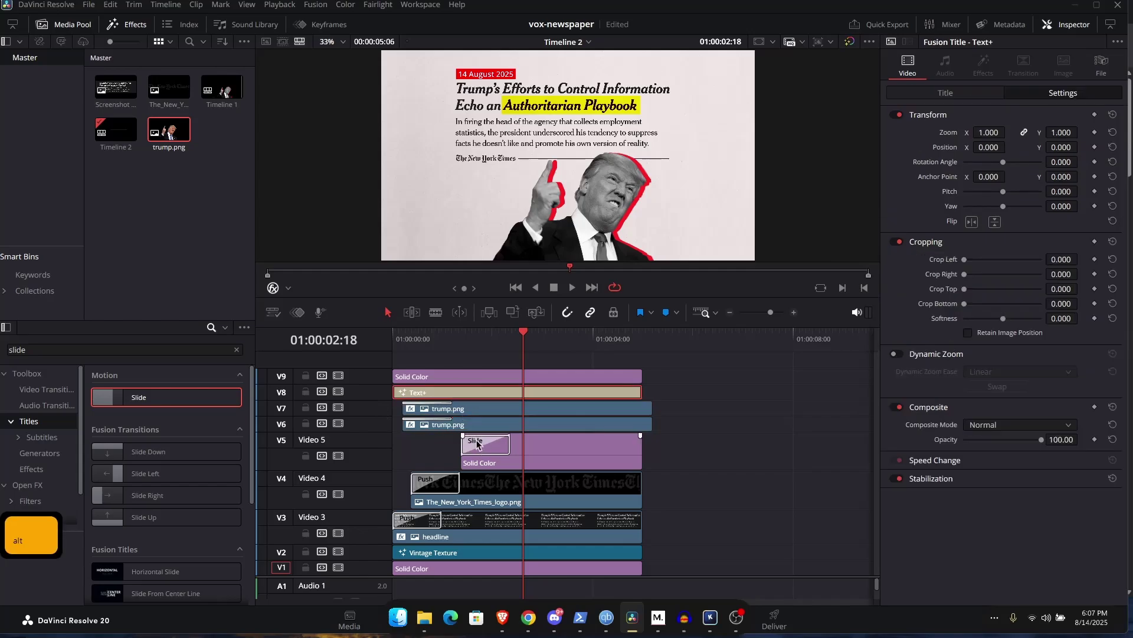
left_click(483, 444, "alt")
left_click(400, 381, "alt")
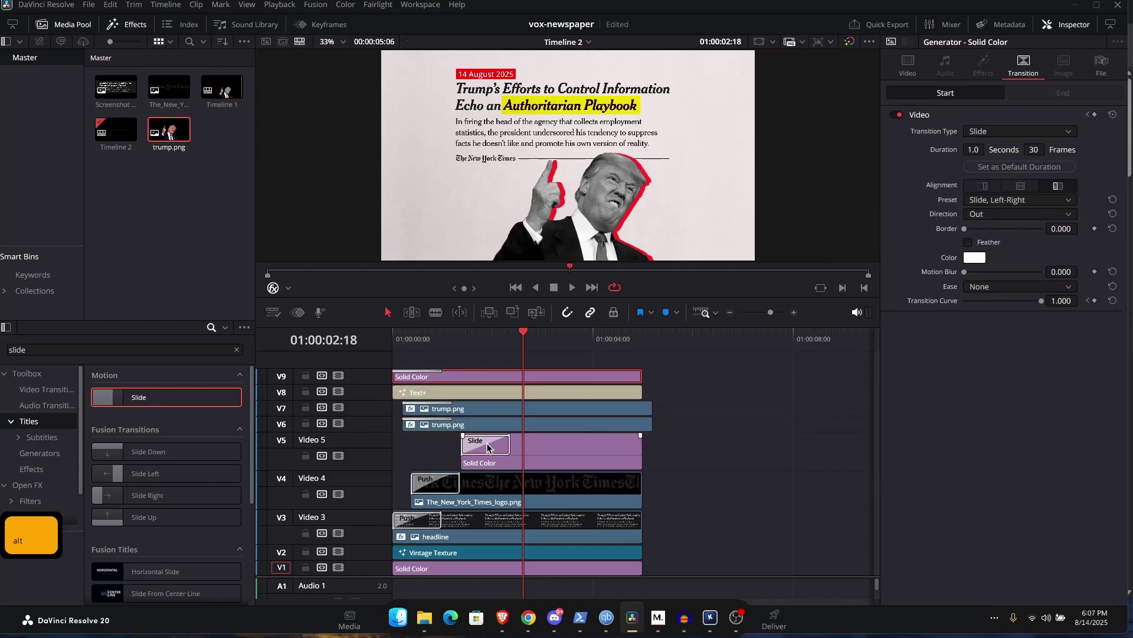
left_click(480, 443, "alt")
left_click(396, 340)
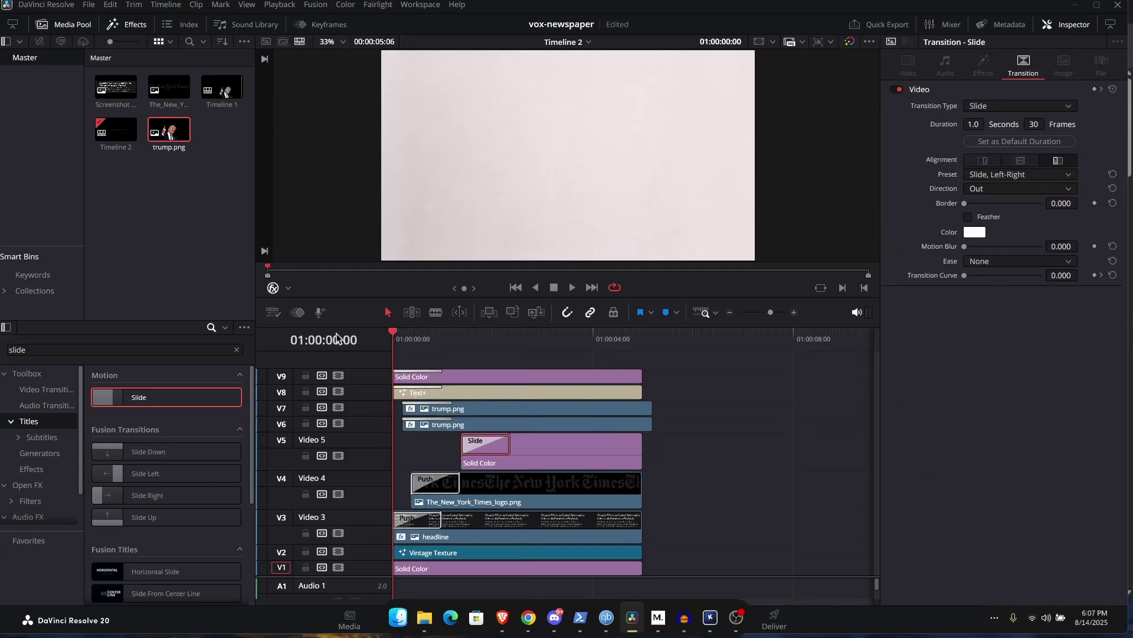
key("space")
key("space")
Move the V9 Solid Color clip later to the playhead and trim its end to match
left_click(474, 381)
left_click_drag(469, 376, 539, 384)
key("space")
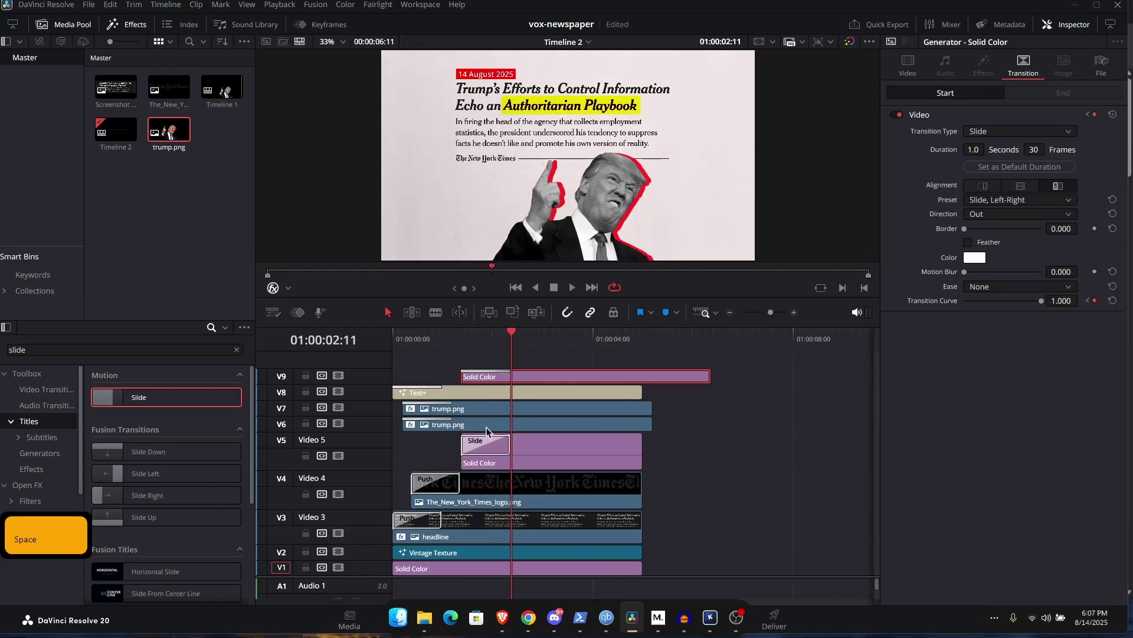
left_click_drag(534, 378, 584, 379)
key("space")
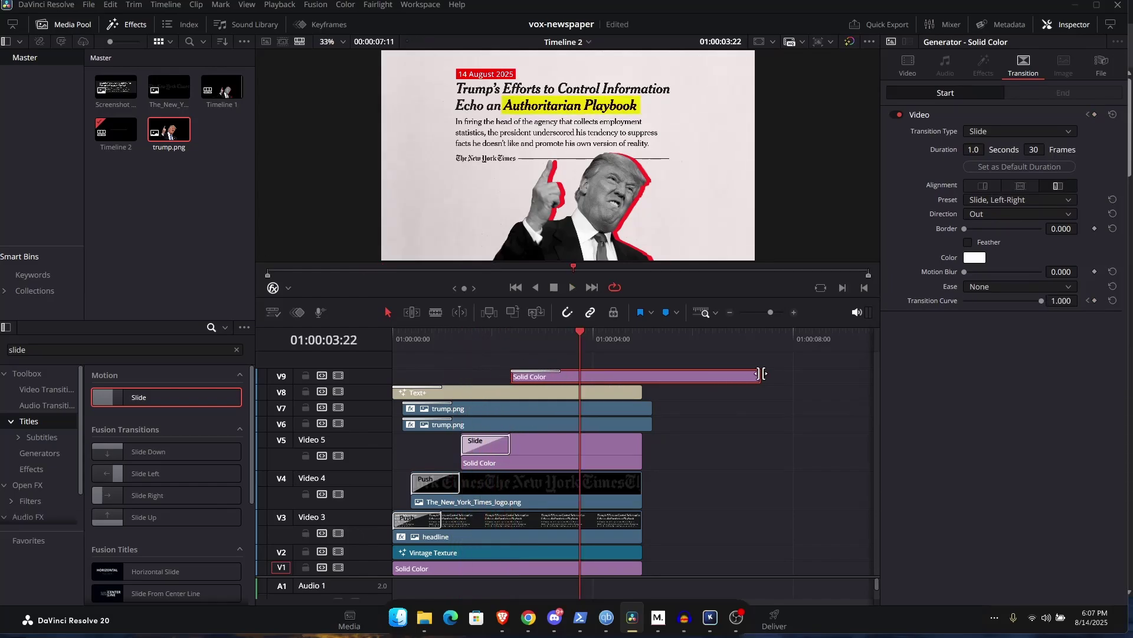
left_click_drag(762, 374, 647, 409)
Select the trump.png clips and the Text+ title, then play the edit from the start
left_click(648, 423)
left_click(650, 408, "ctrl")
left_click(444, 394)
left_click(397, 339)
key("space")
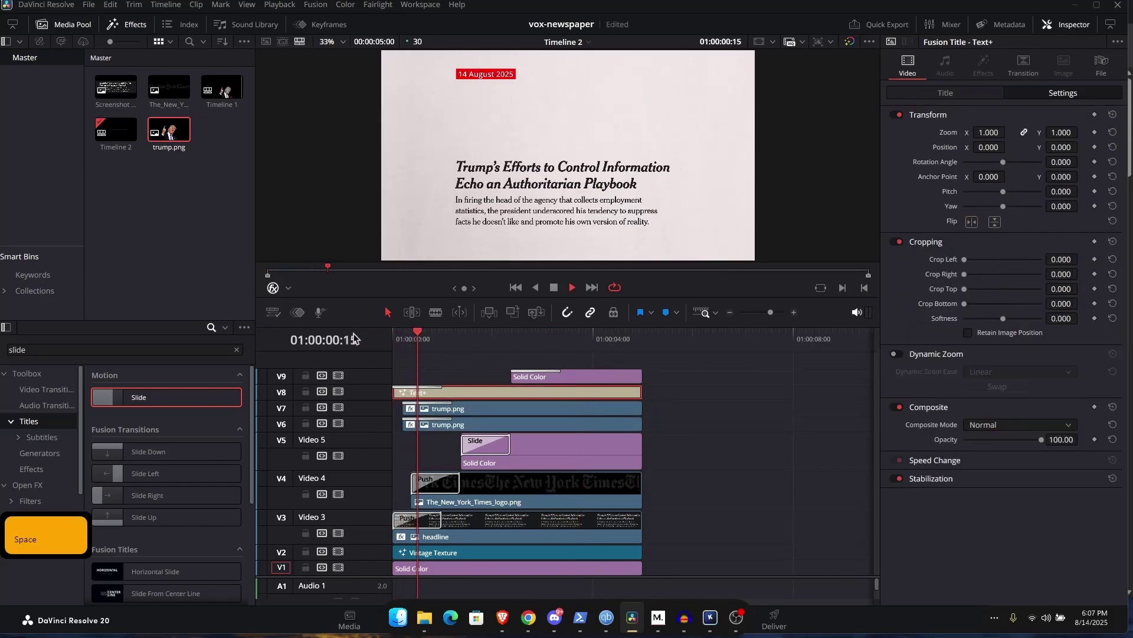
Move the V8 Text+ title slightly later, trim its end shorter, and replay to check timing
left_click_drag(506, 396, 535, 399)
left_click_drag(660, 393, 643, 393)
left_click(397, 339)
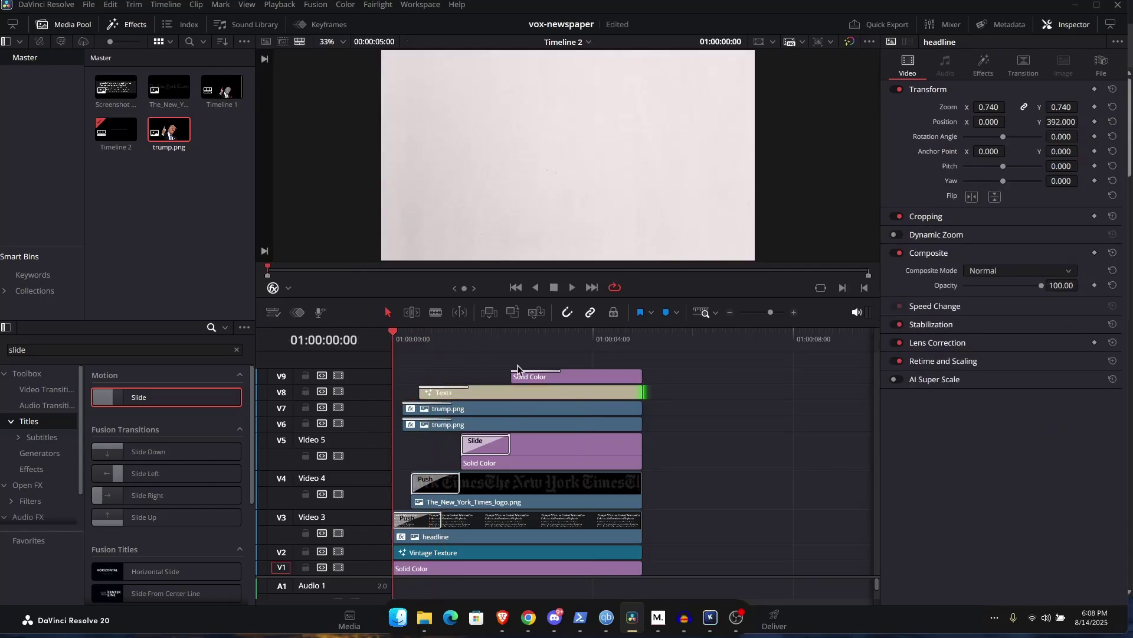
key("space")
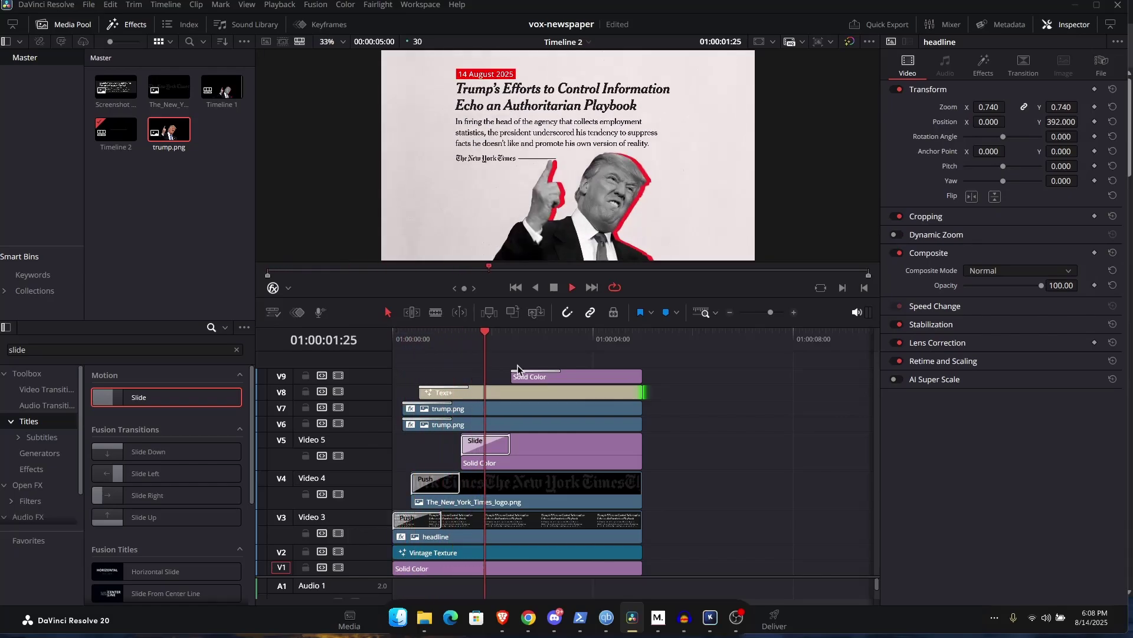
key("space")
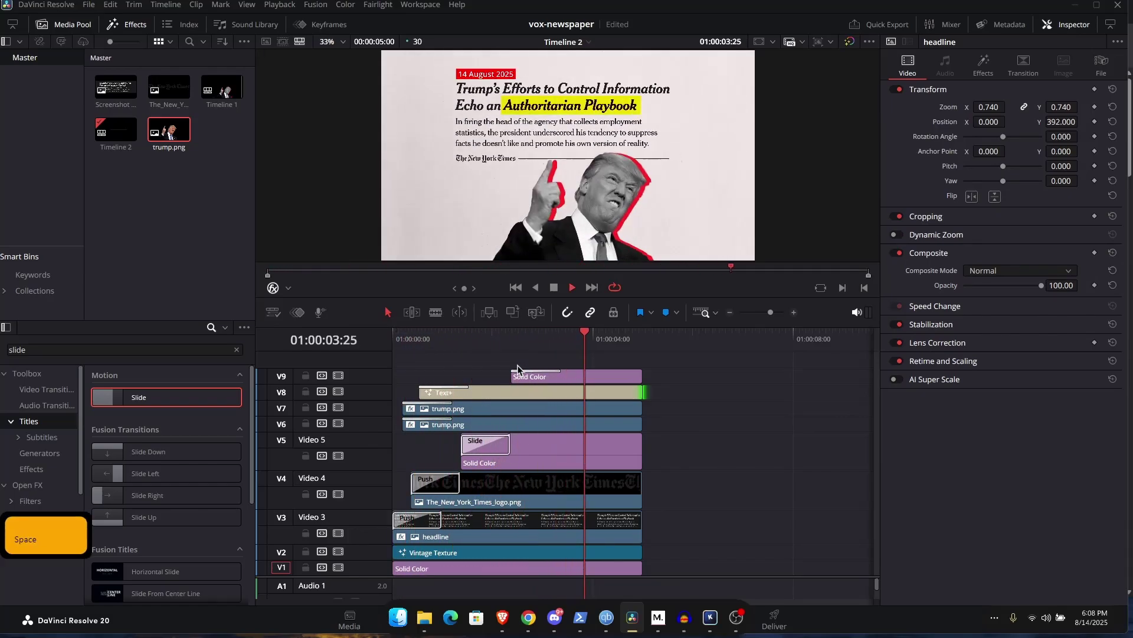
left_click(398, 339)
key("space")
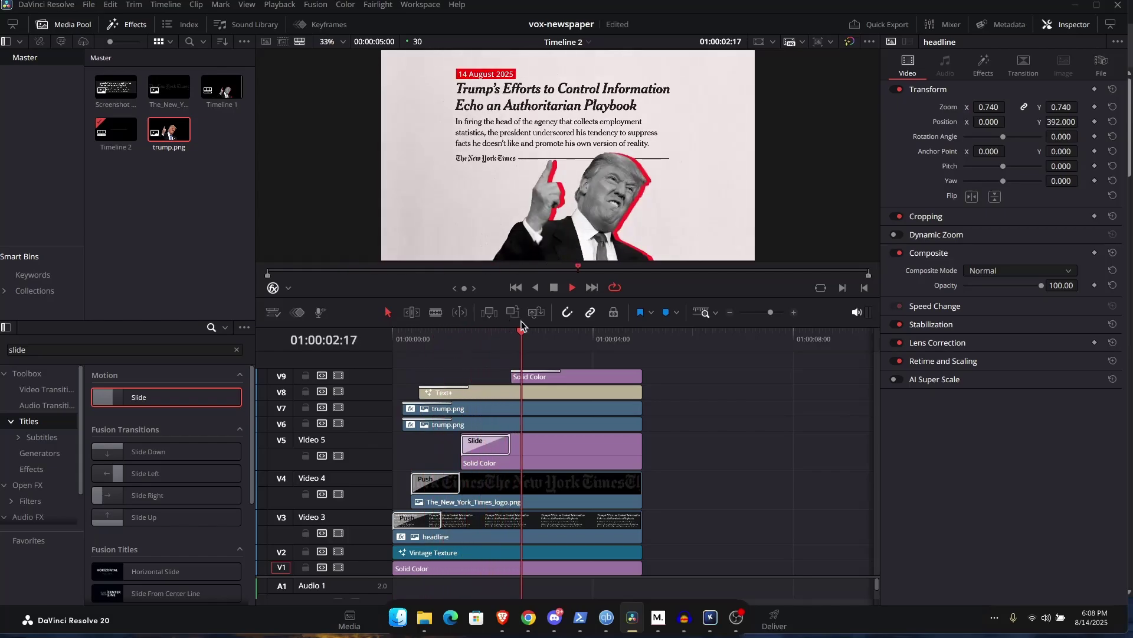
key("space")
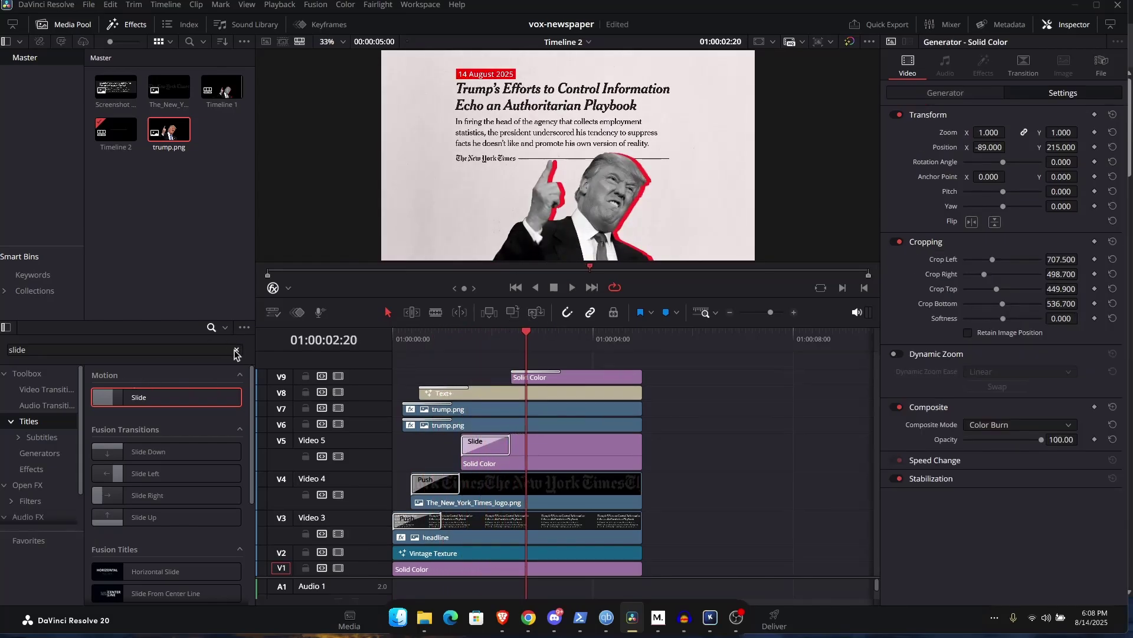
Search 'adjus' and drop an Adjustment Clip onto new track V10 above V9, then select it
double_click(152, 350)
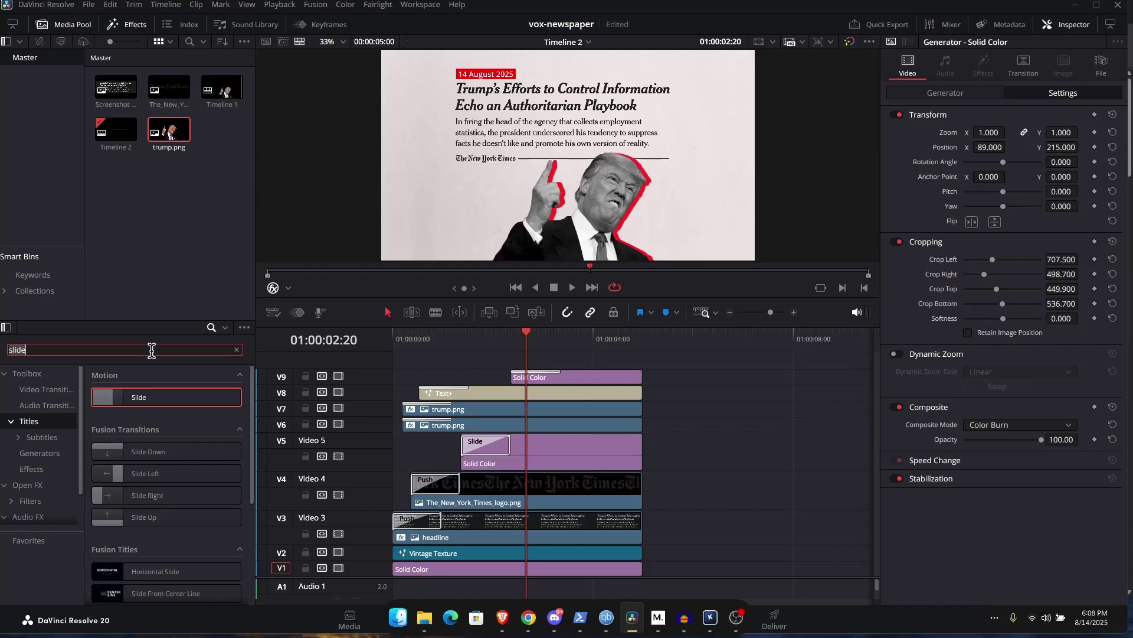
type("adjus")
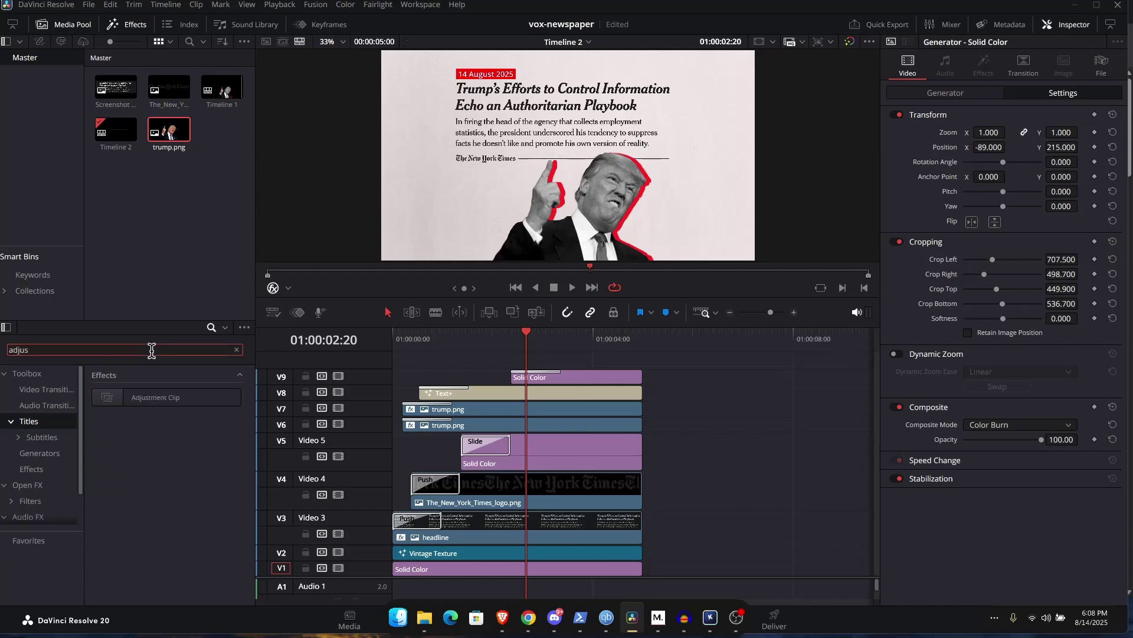
left_click_drag(153, 392, 491, 359)
left_click_drag(502, 340, 528, 508)
mouse_move(533, 344)
left_mouse_down()
mouse_move(547, 345)
mouse_move(535, 345)
left_mouse_up()
left_click(531, 363)
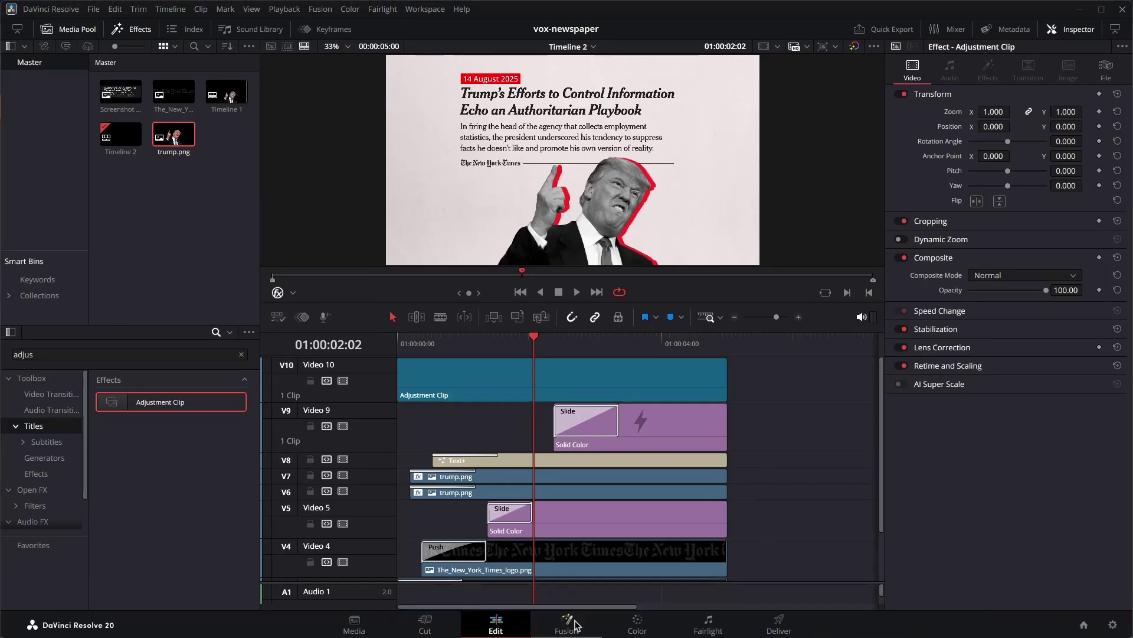
On the Fusion page, add a Transform node after MediaIn1 from the tool search
left_click(566, 621)
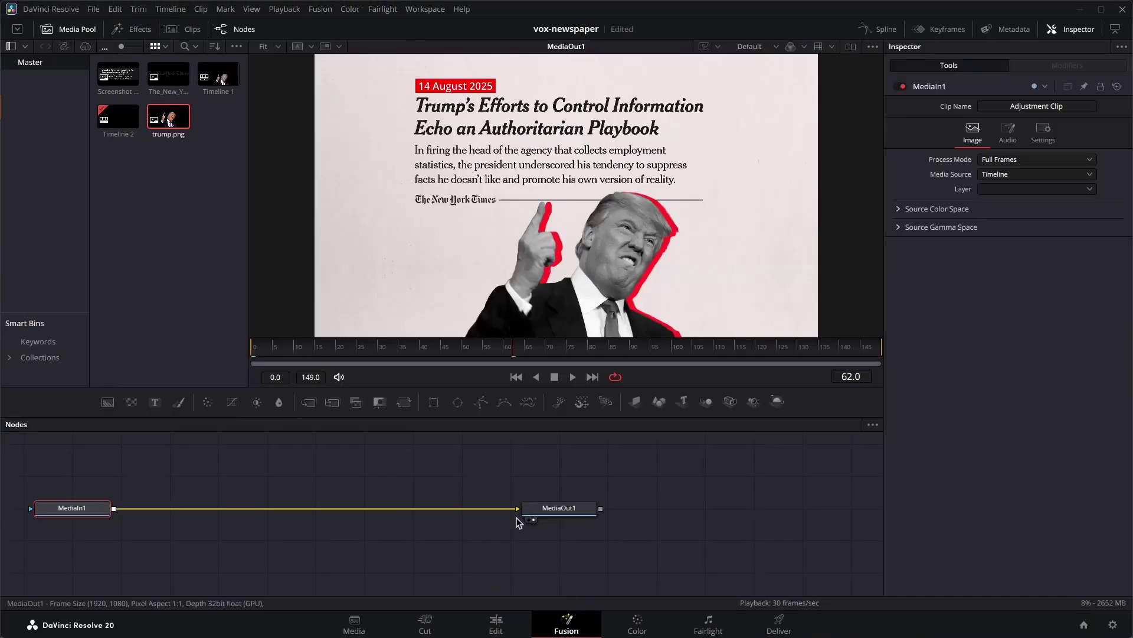
left_click(78, 510)
key("shift+space")
type("xf")
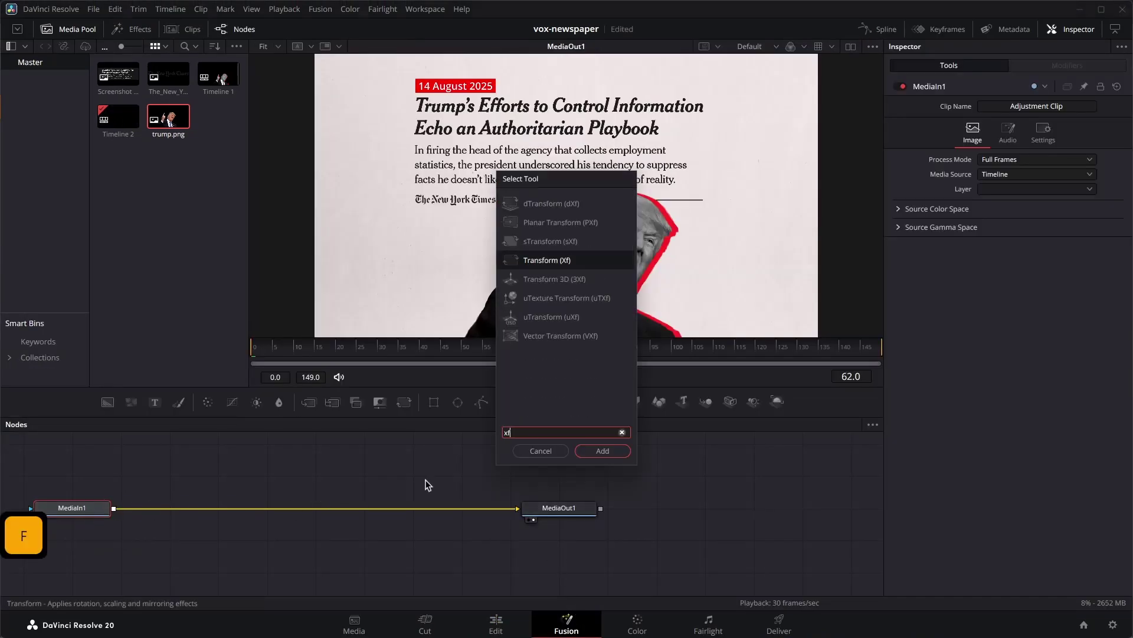
left_click(601, 452)
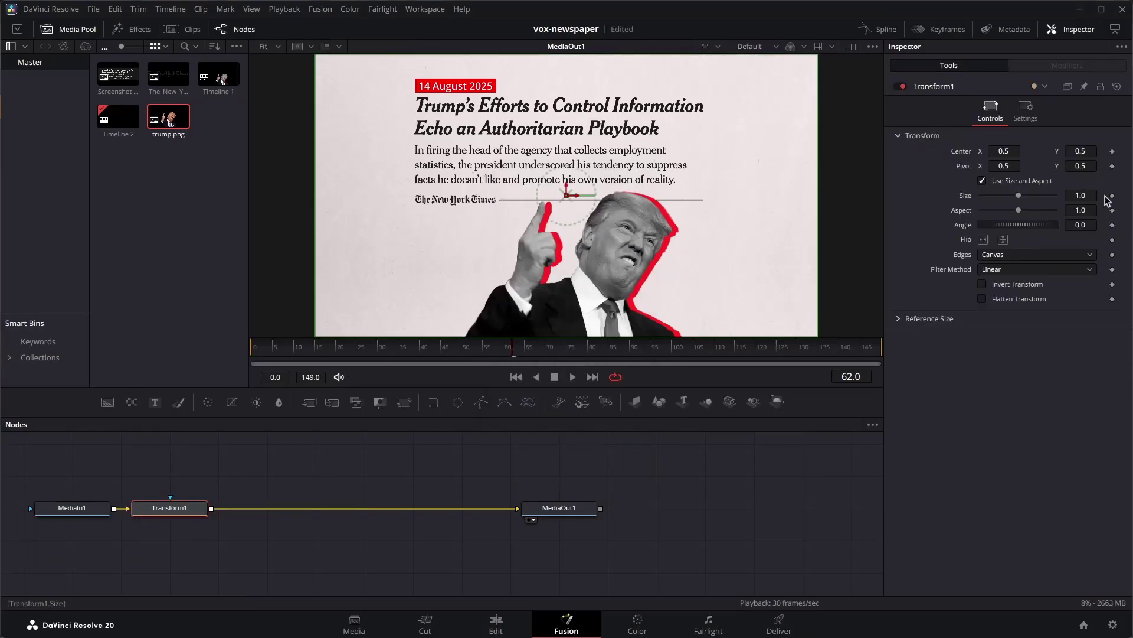
Keyframe the Transform Size from 1.0 up to 1.063 and play the zoom
scroll(1085, 197, "up", 6)
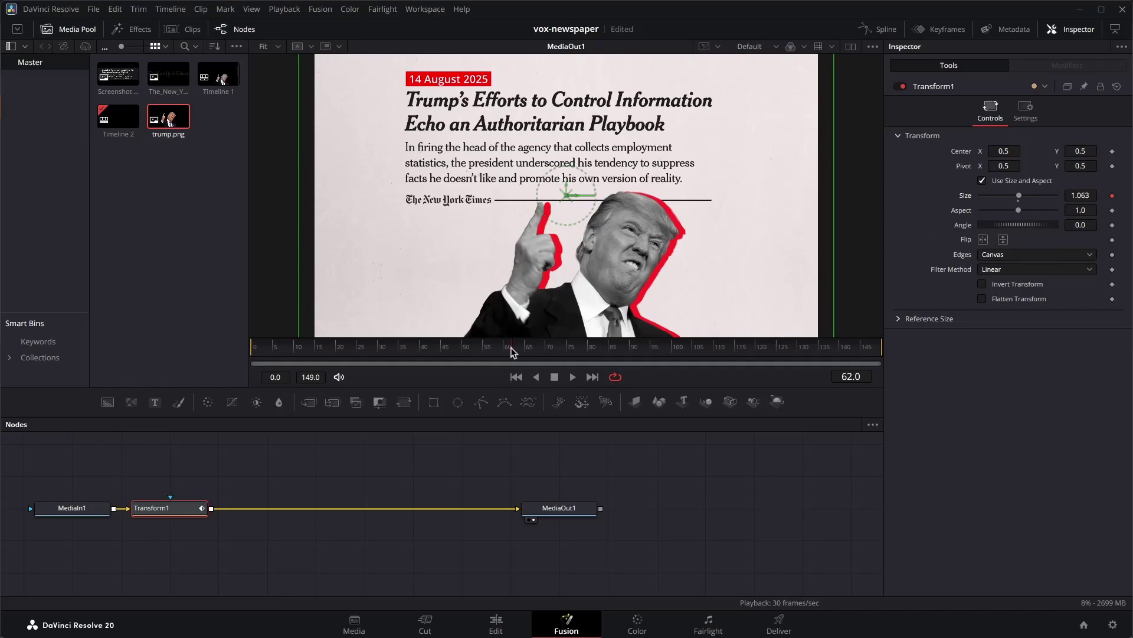
left_click_drag(511, 352, 496, 352)
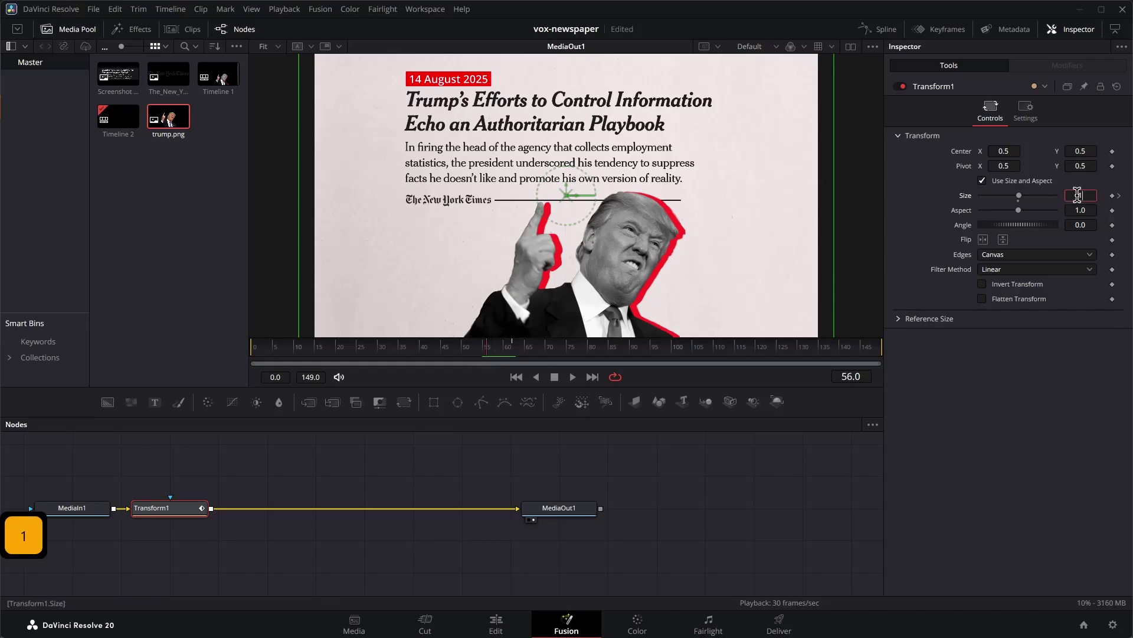
type("1")
key("Tab")
key("space")
key("space")
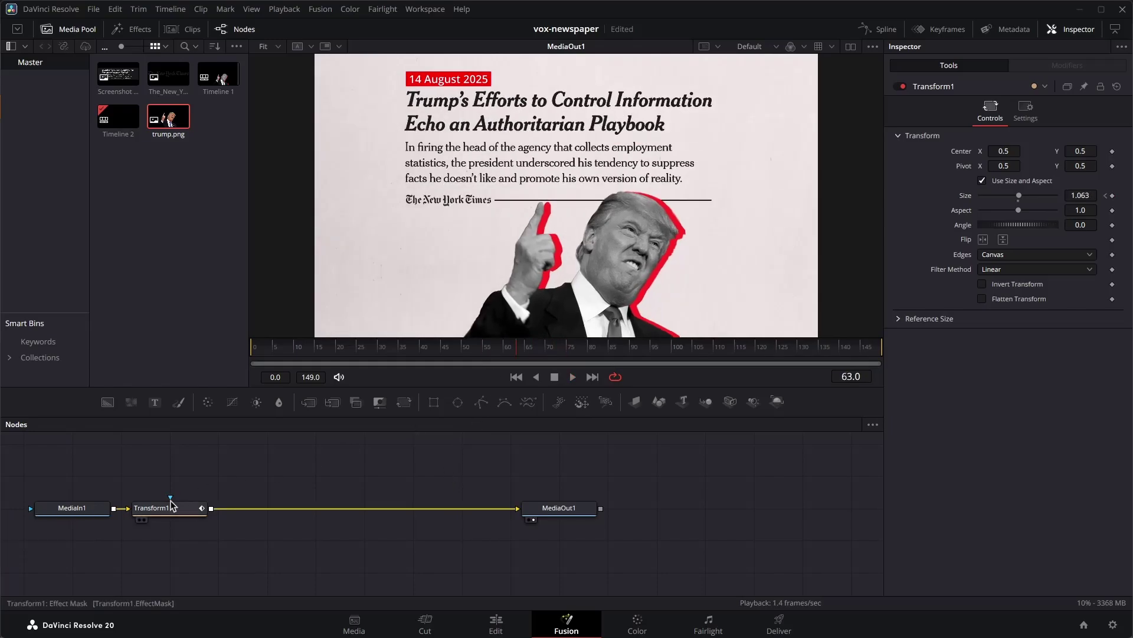
Flatten the Transform1 Size keyframes in the Spline editor and set Ease In to 100
left_click(169, 511)
left_click(879, 29)
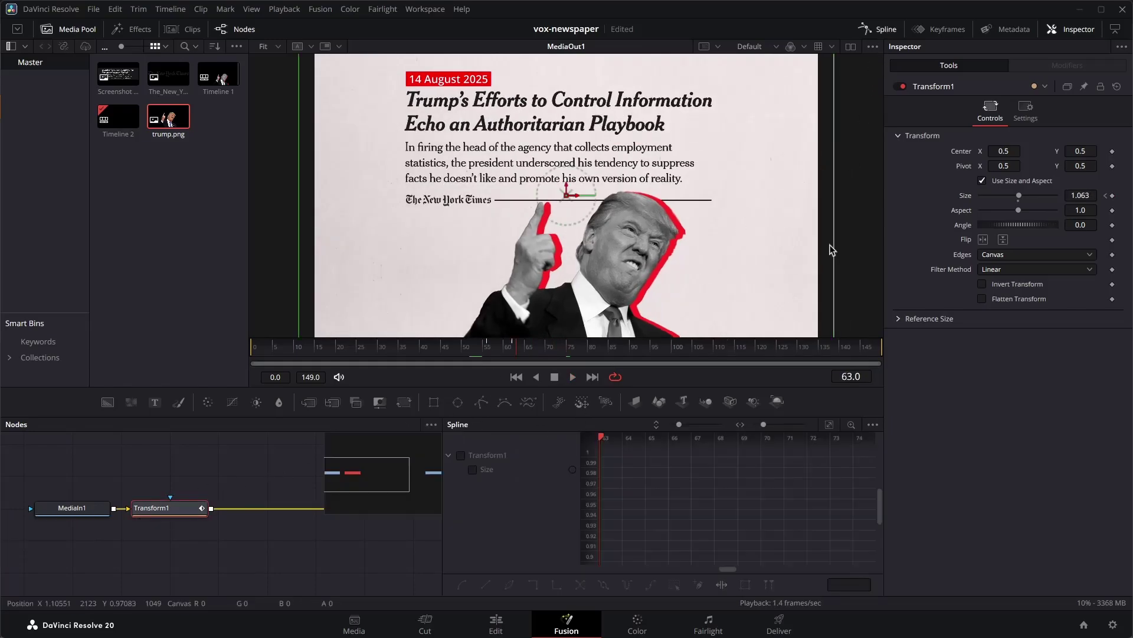
left_click(473, 469)
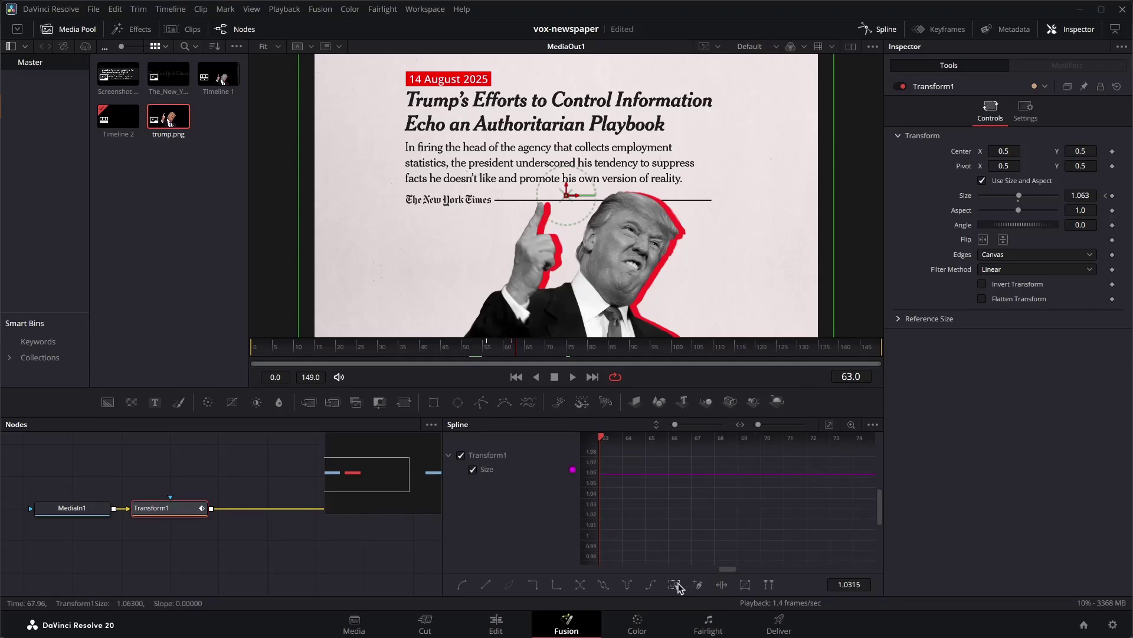
left_click(832, 426)
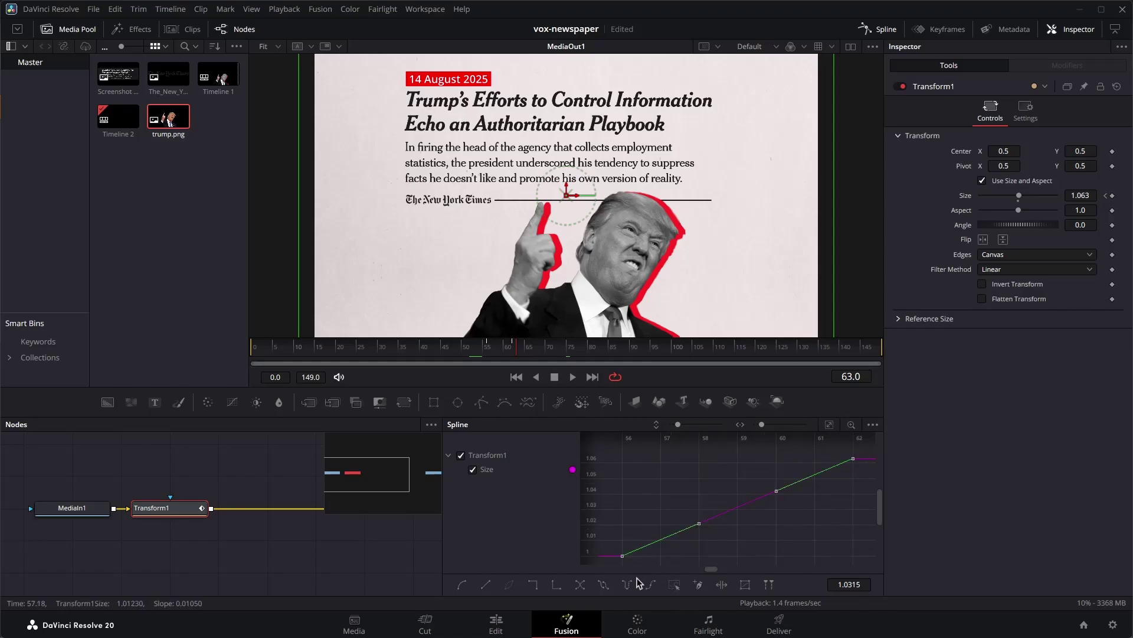
key("f")
key("t")
left_click_drag(750, 440, 764, 440)
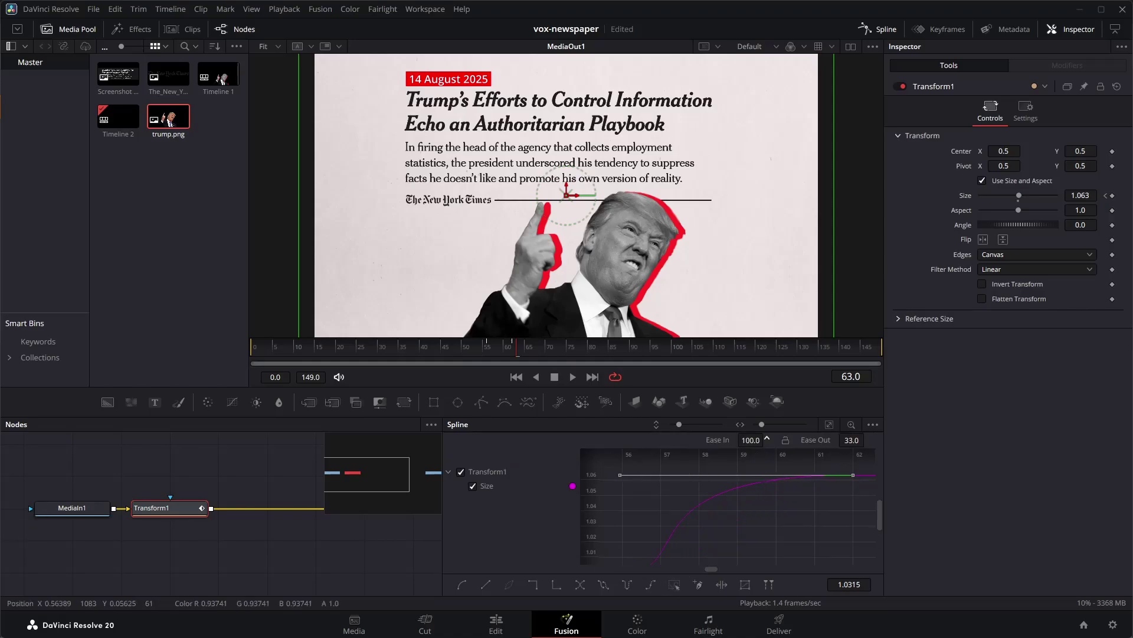
key("space")
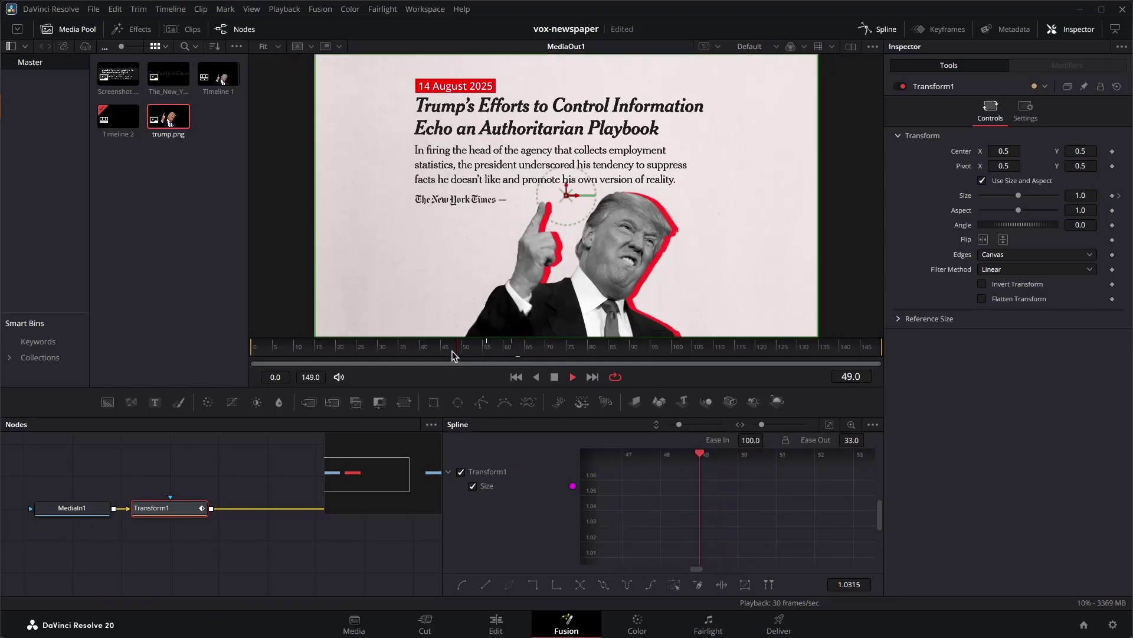
key("space")
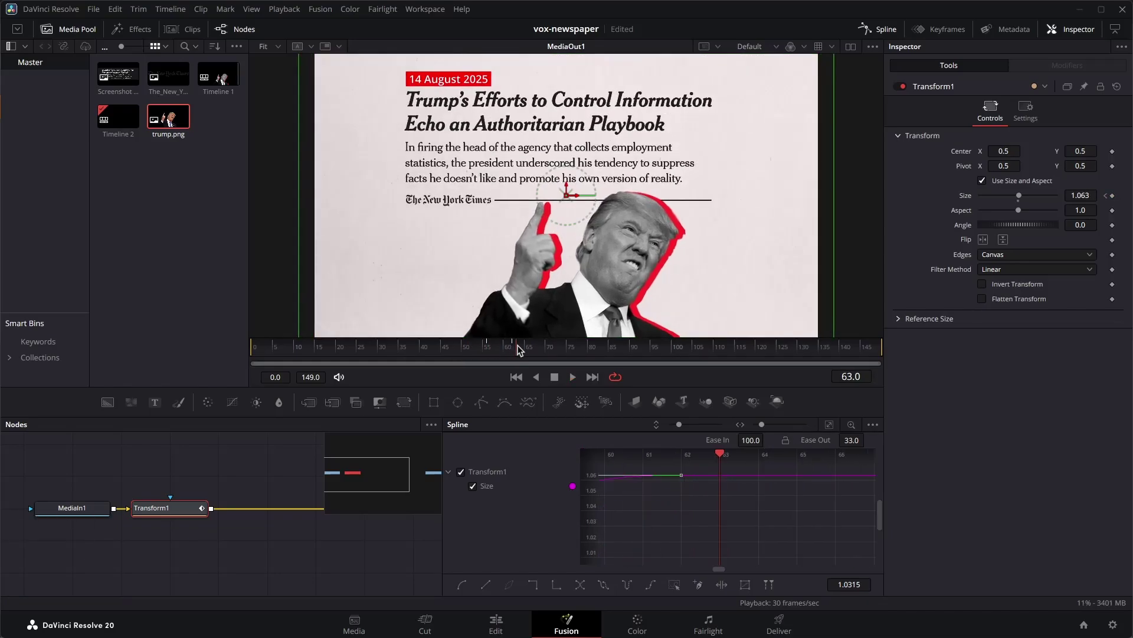
Add a Size keyframe moved to frame 64, then raise Size to 1.1202 at frame 65
left_click(742, 471)
left_click_drag(736, 477, 825, 483)
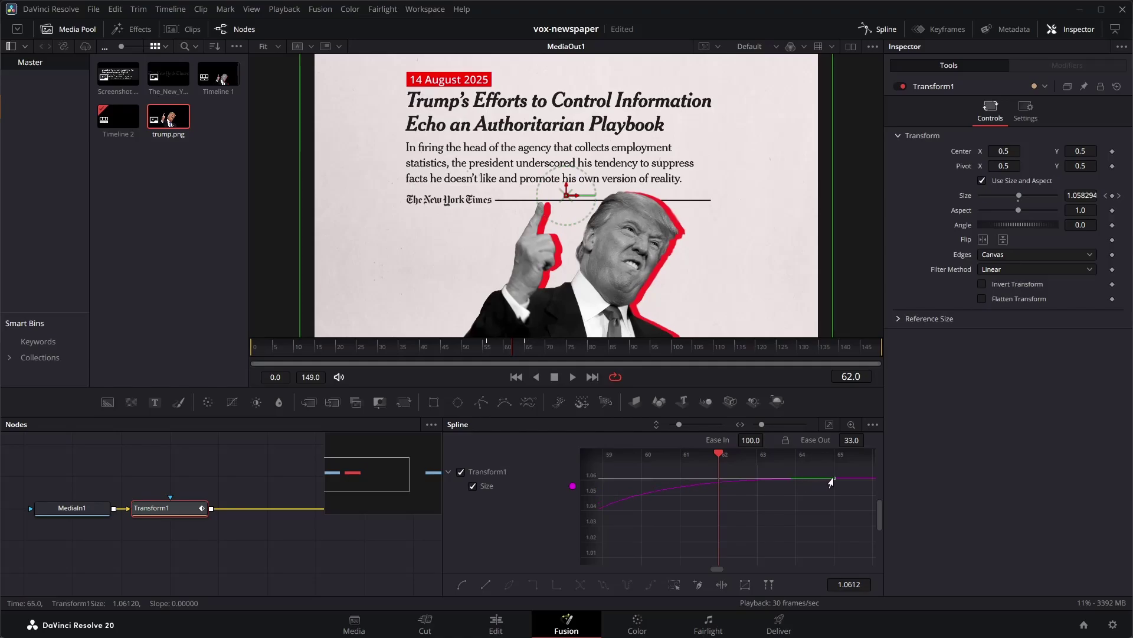
key("space")
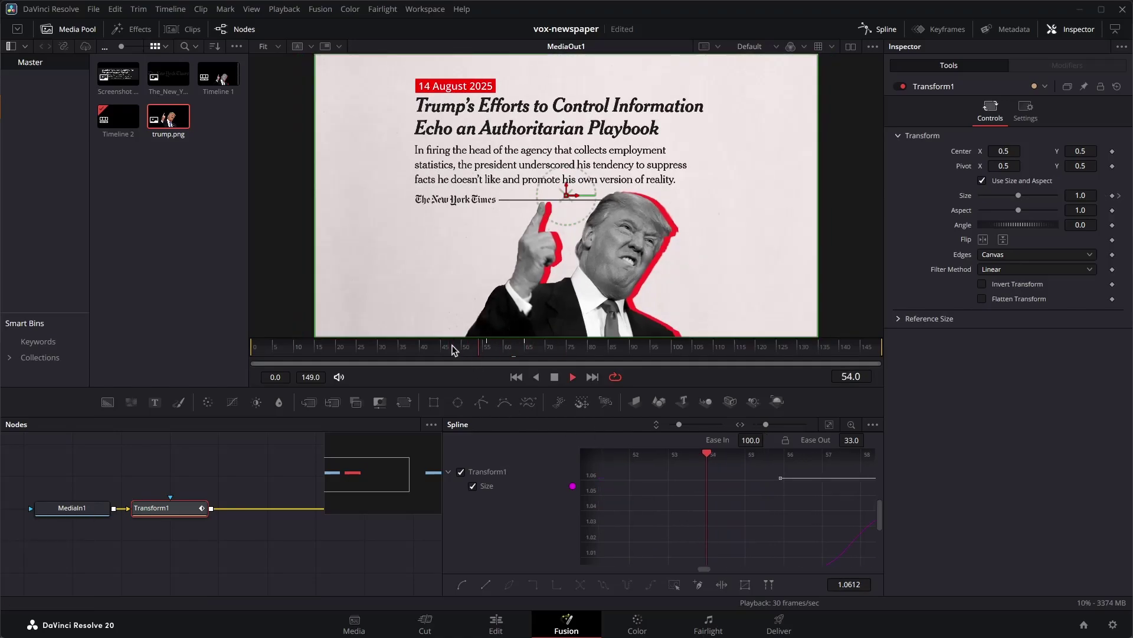
key("space")
left_click(516, 377)
left_click(528, 350)
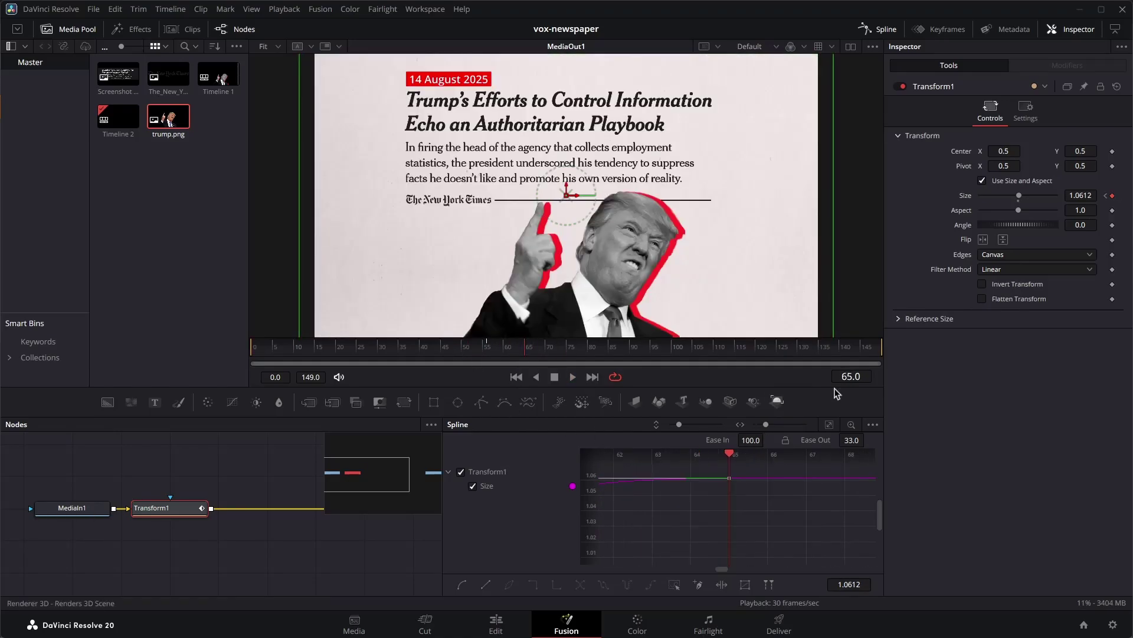
left_click_drag(1081, 195, 1098, 195)
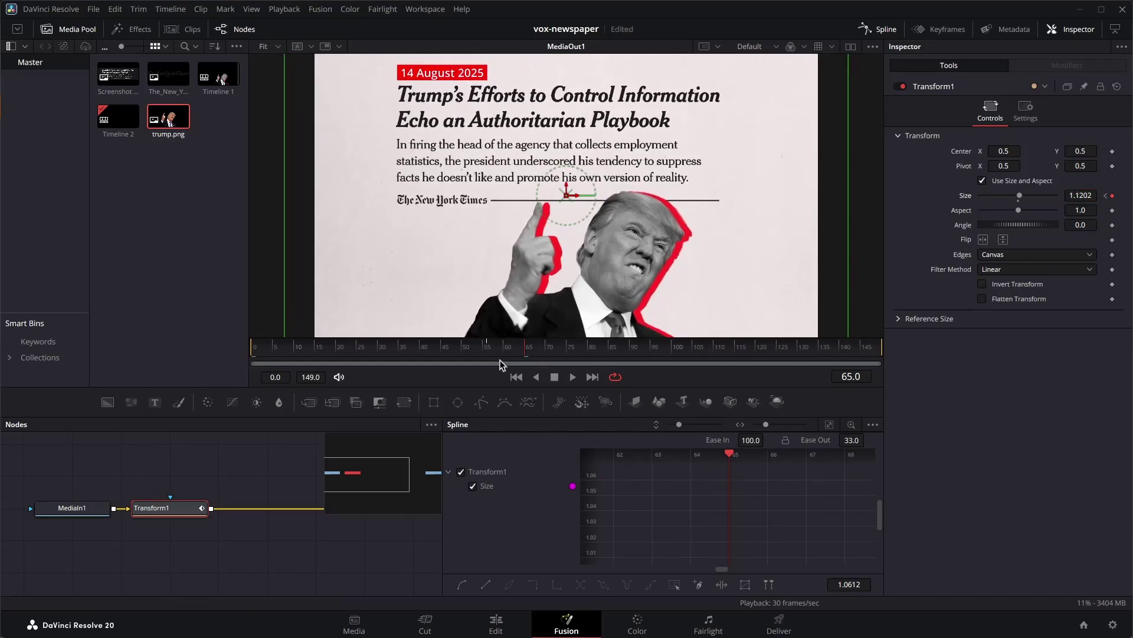
left_click(440, 350)
key("space")
left_click(439, 350)
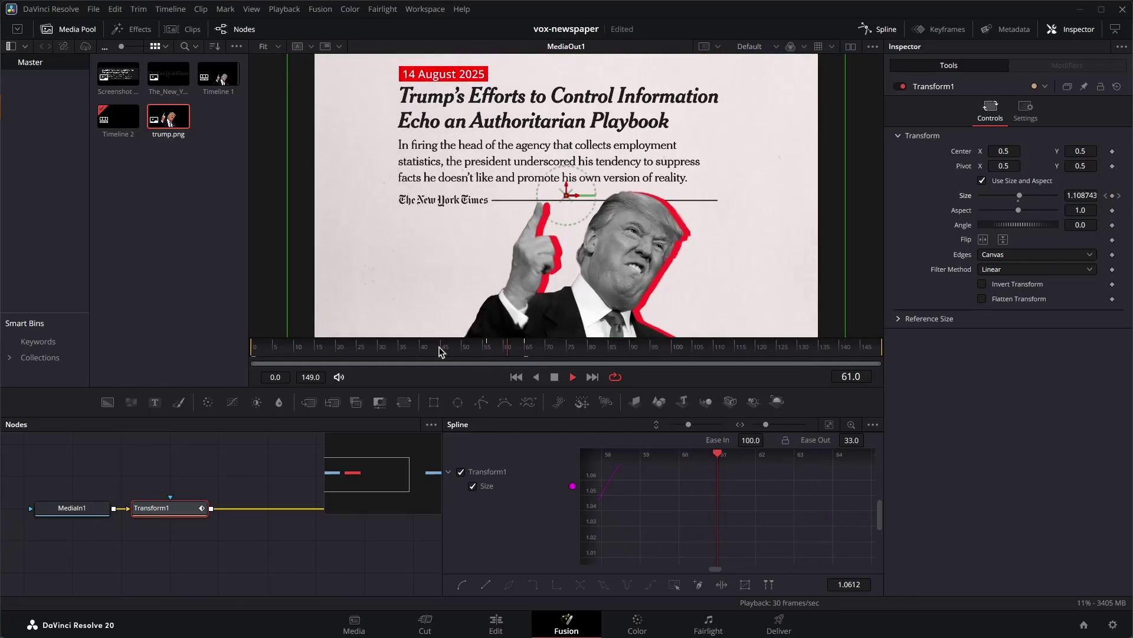
key("space")
Add a Blur node after Transform1 using the 'blur' tool search
left_click(879, 29)
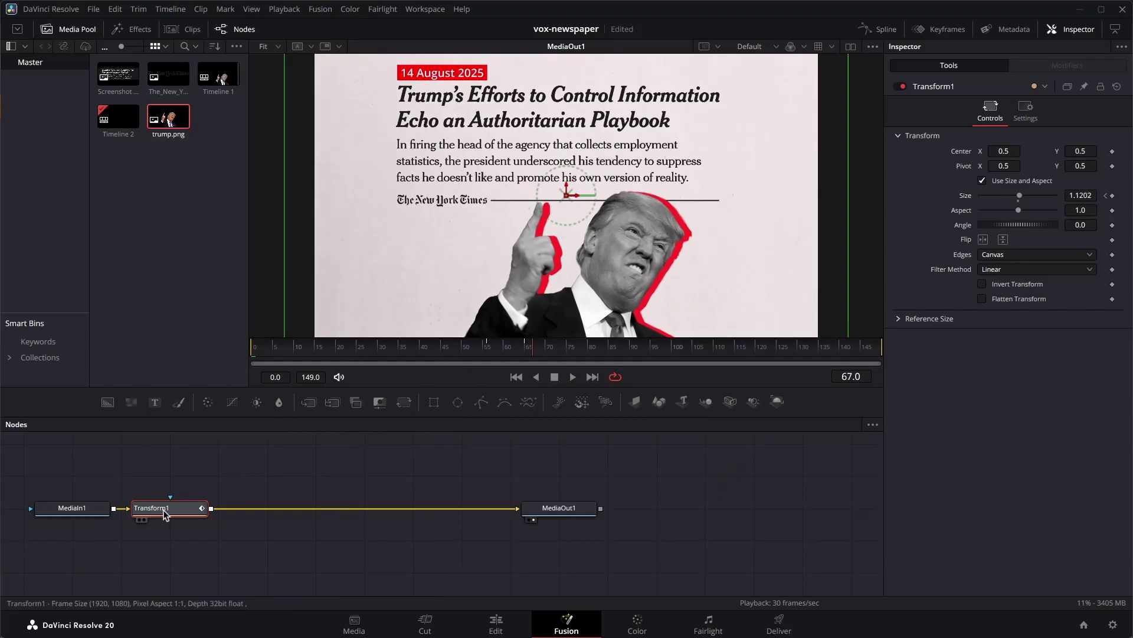
key("shift+space")
type("blur")
key("Return")
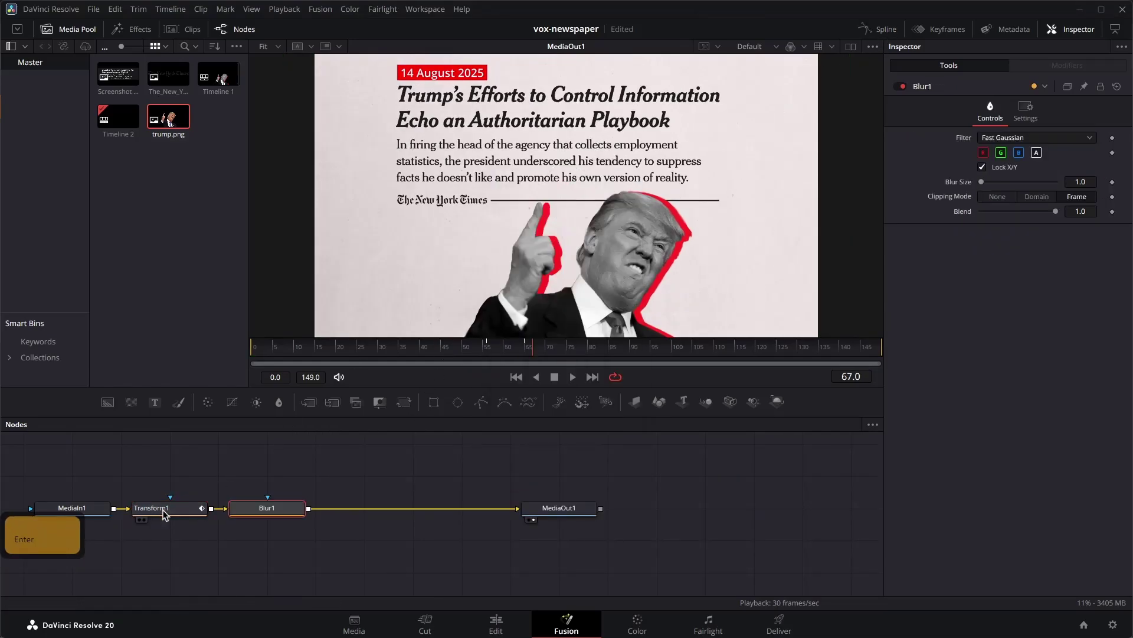
Set Transform1 Size to 1.0 at frame 55
left_click(167, 508)
left_click_drag(497, 352, 487, 353)
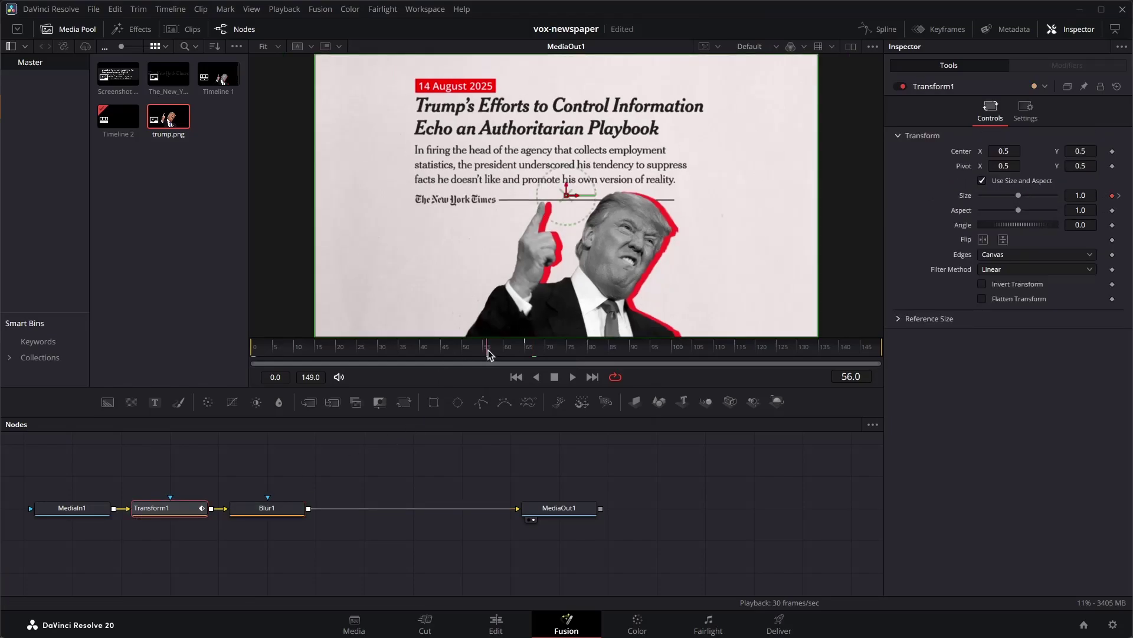
left_click(1113, 196)
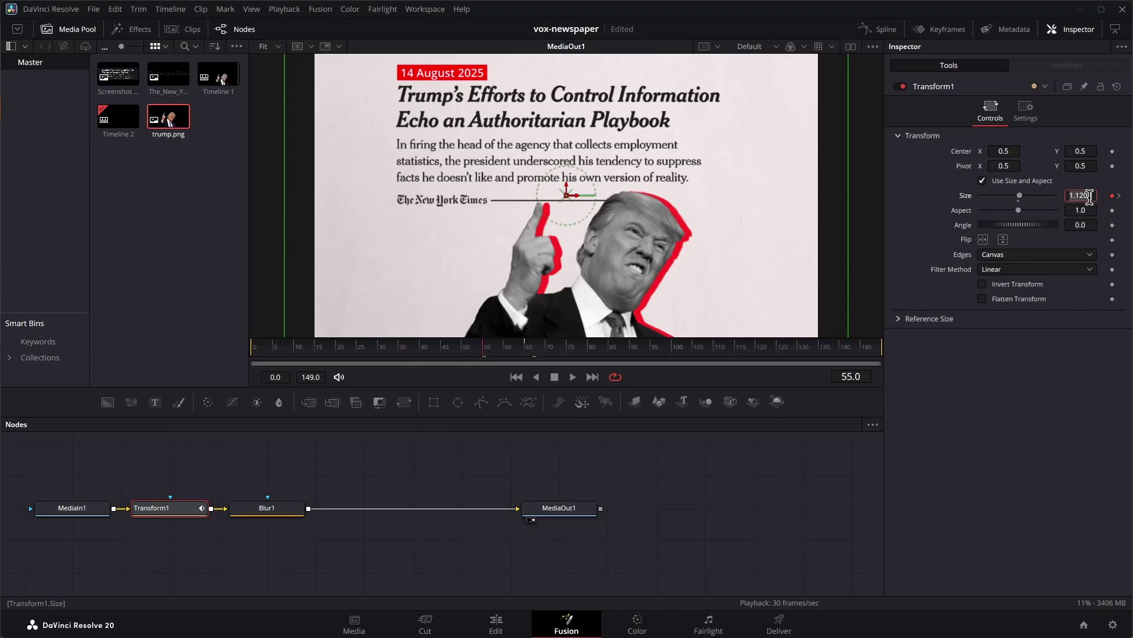
type("1")
key("Tab")
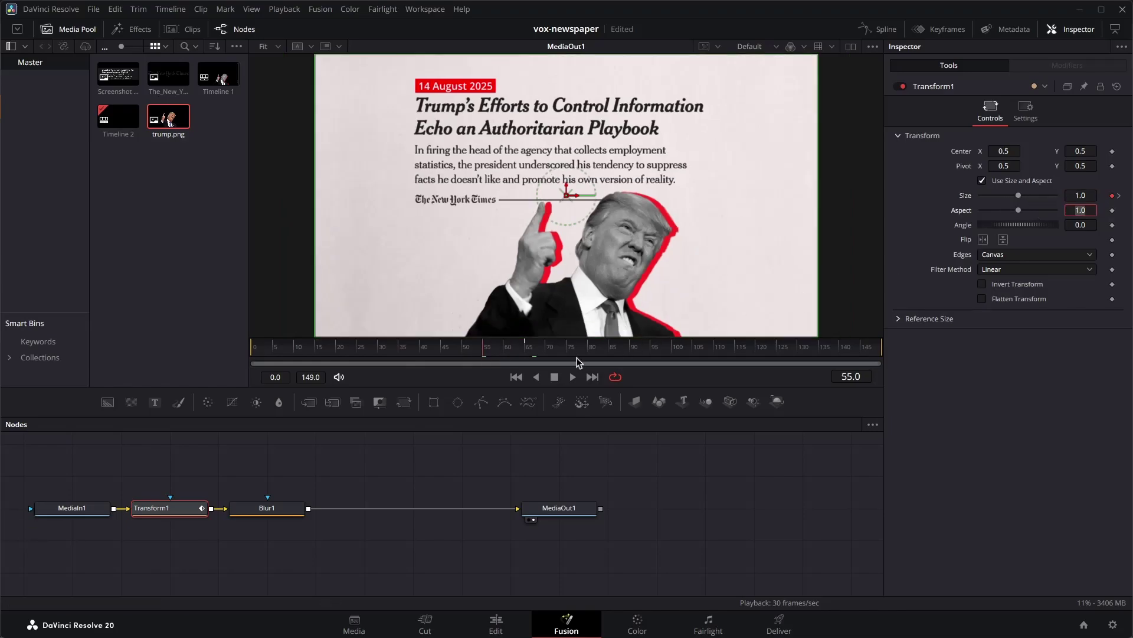
Keyframe Blur1 Blur Size at 0 on frame 55, 5 on frame 60, and 0 on frame 65
left_click(267, 508)
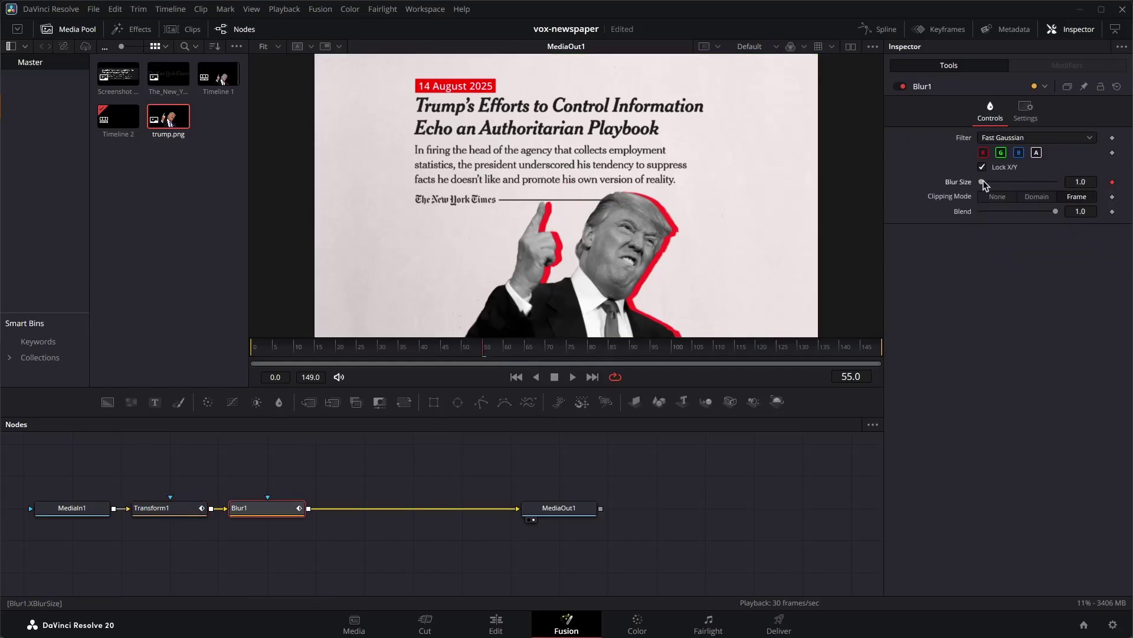
left_click_drag(983, 182, 872, 191)
left_click_drag(493, 355, 505, 356)
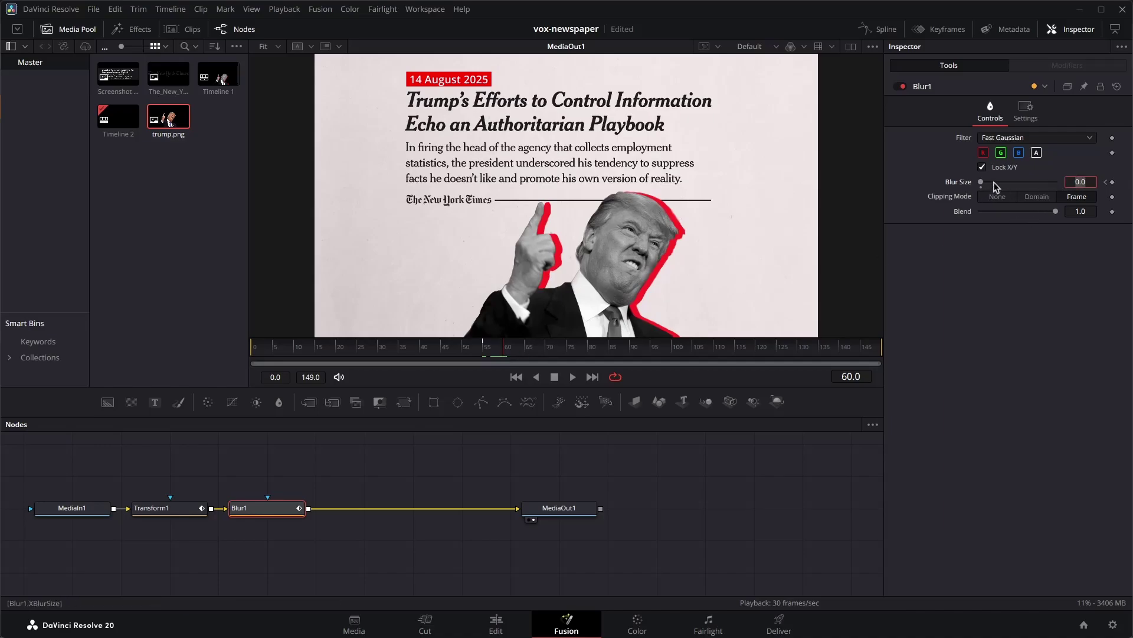
type("2")
key("Tab")
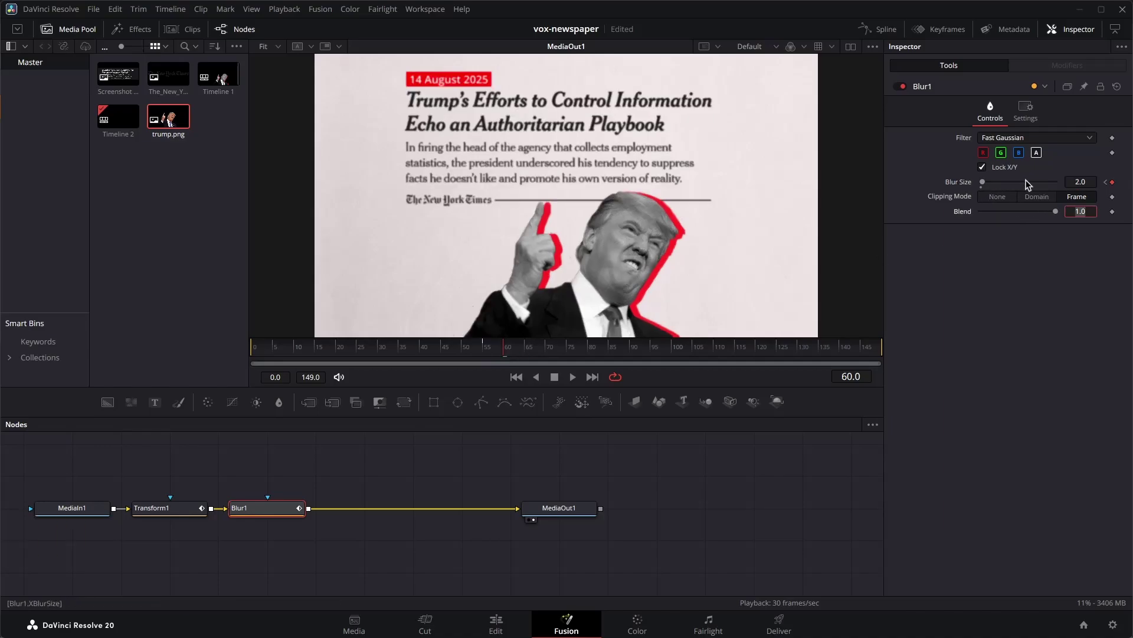
left_click(1083, 181)
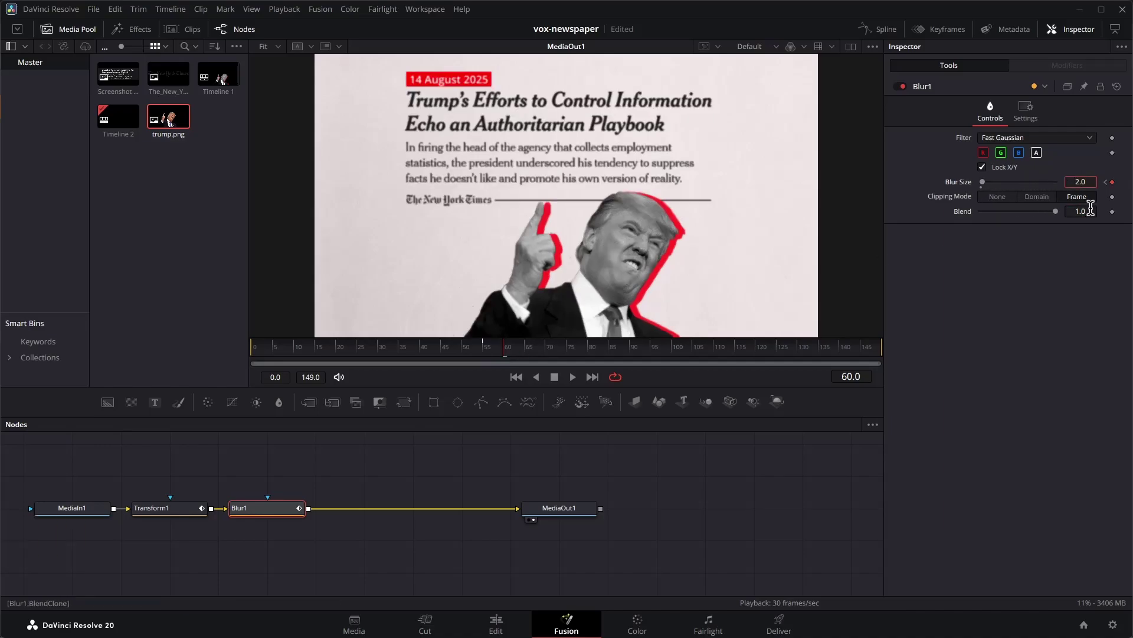
key("Up")
key("Up")
key("Up")
key("Up")
key("Up")
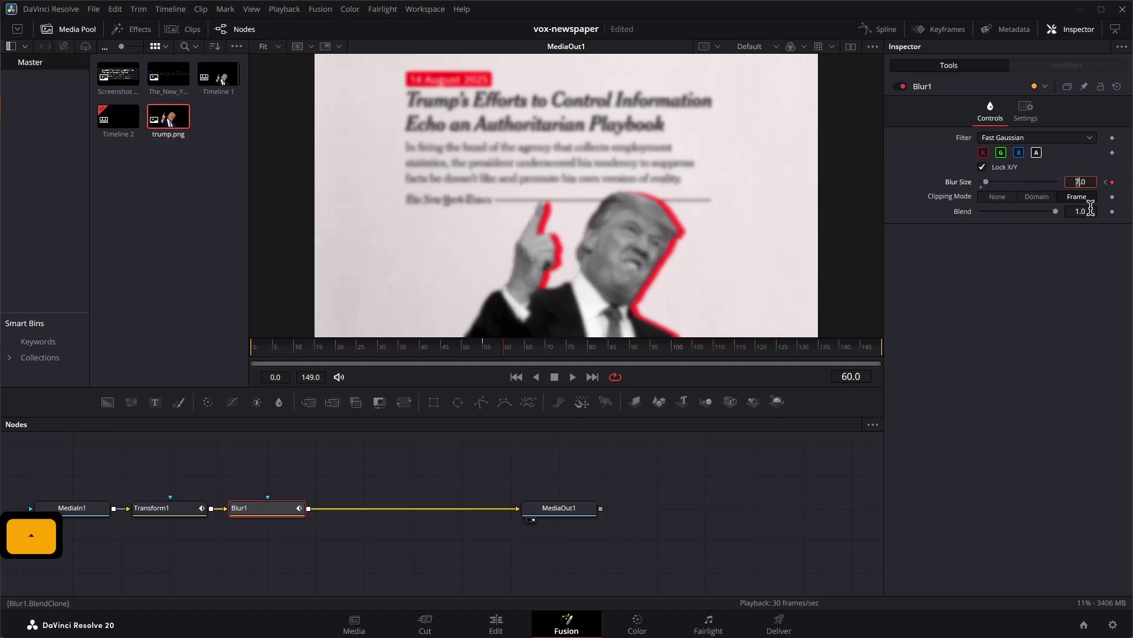
key("Down")
key("Down")
key("Down")
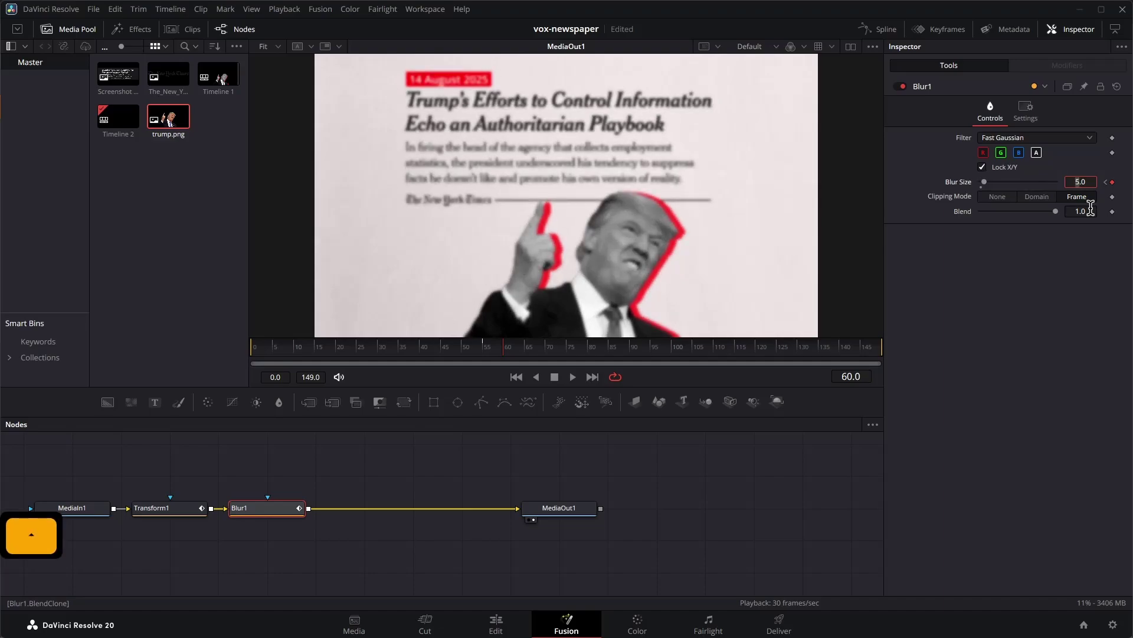
left_click(528, 355)
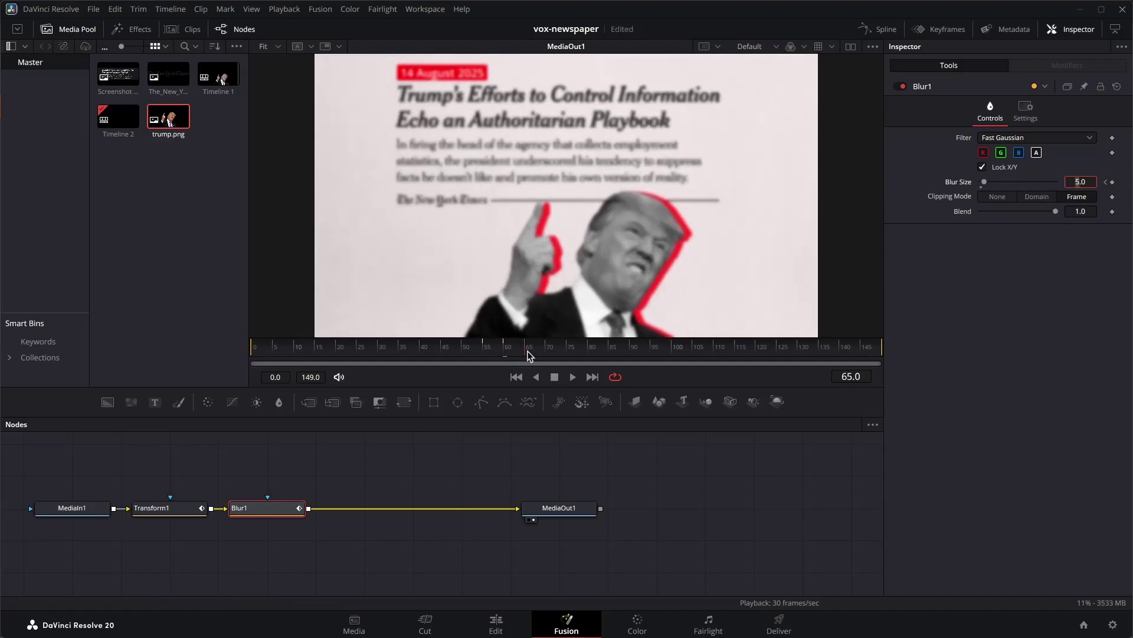
left_click_drag(985, 184, 981, 183)
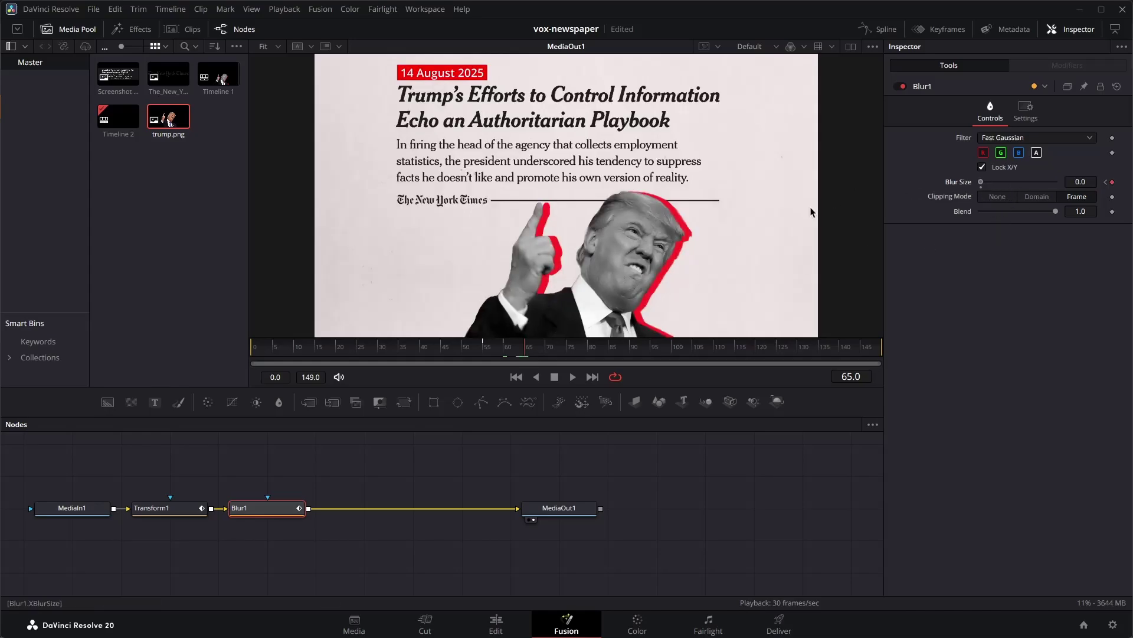
left_click(519, 378)
Play the zoom-and-blur animation, then show Transform1's Size and Blur Size curves fitted in the Spline graph
key("space")
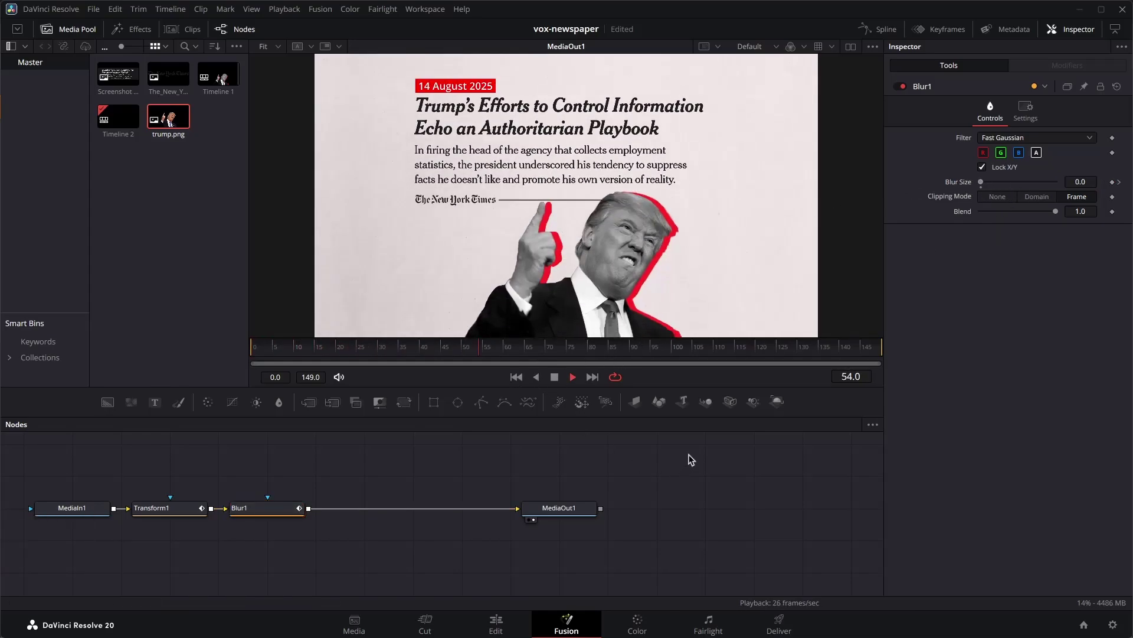
key("space")
left_click(146, 518)
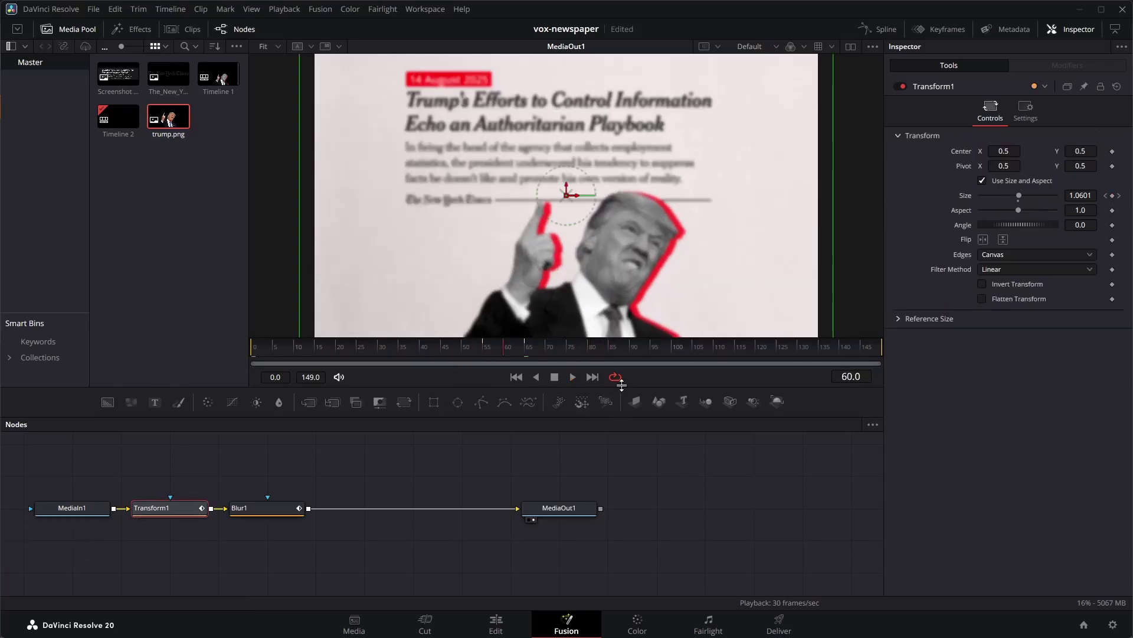
left_click(892, 31)
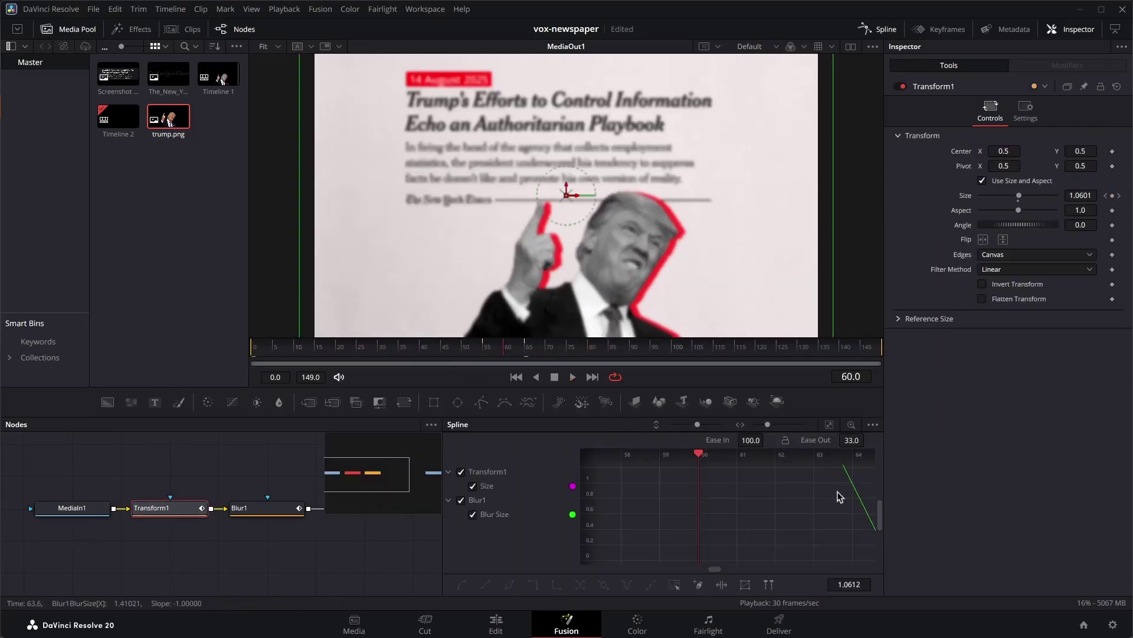
left_click(829, 425)
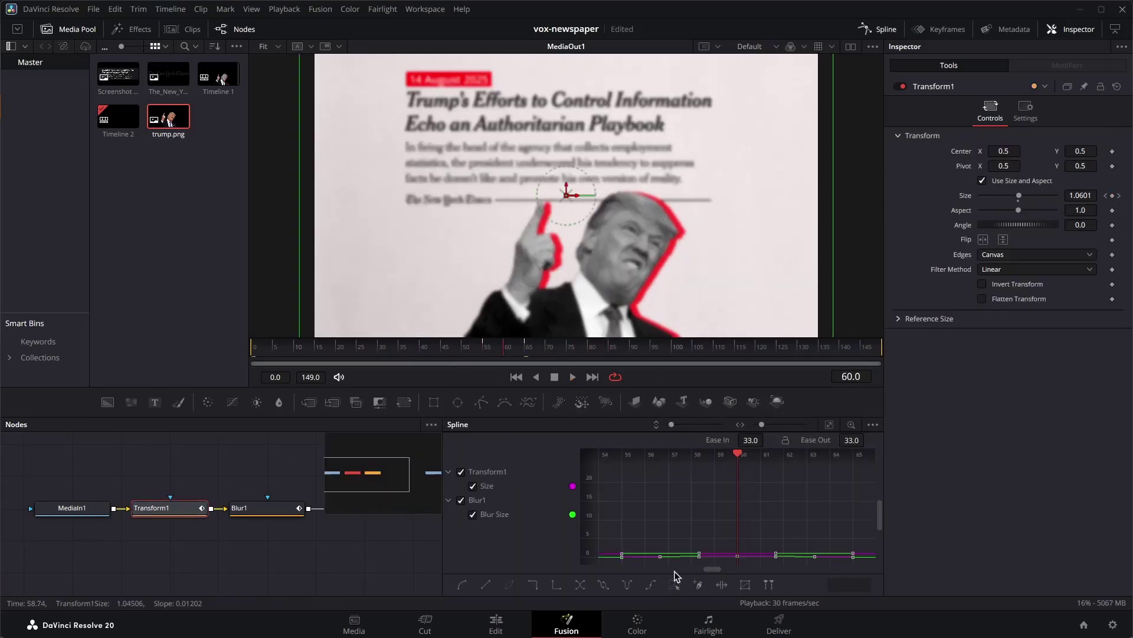
Isolate the Size curve, flatten its keyframes with Ease In 100, and replay from the start
left_click(461, 500)
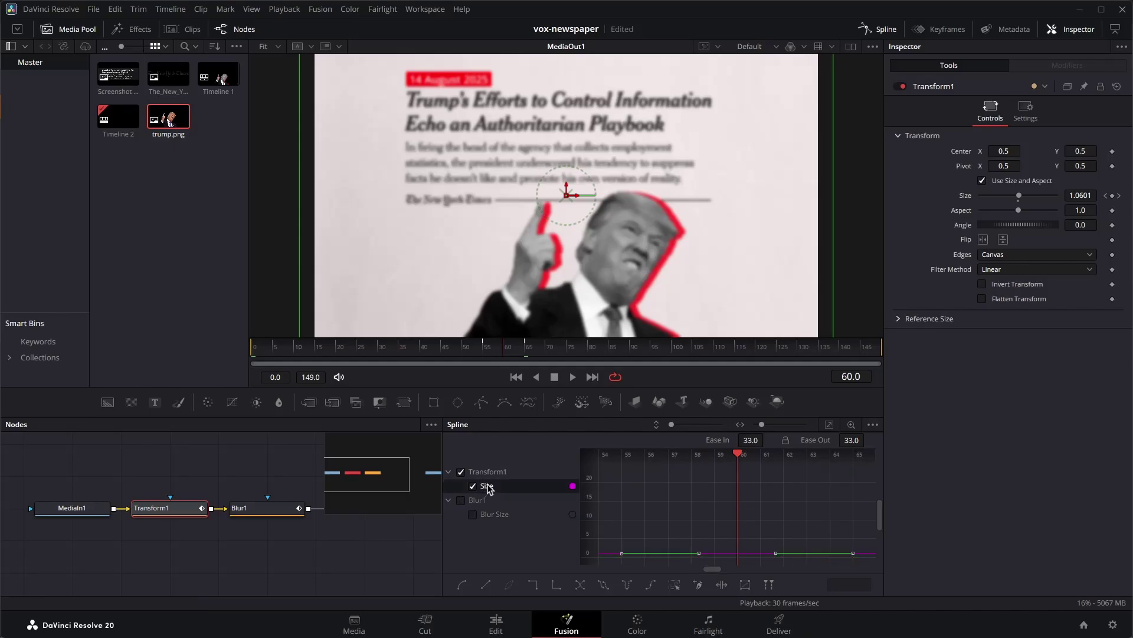
left_click(829, 425)
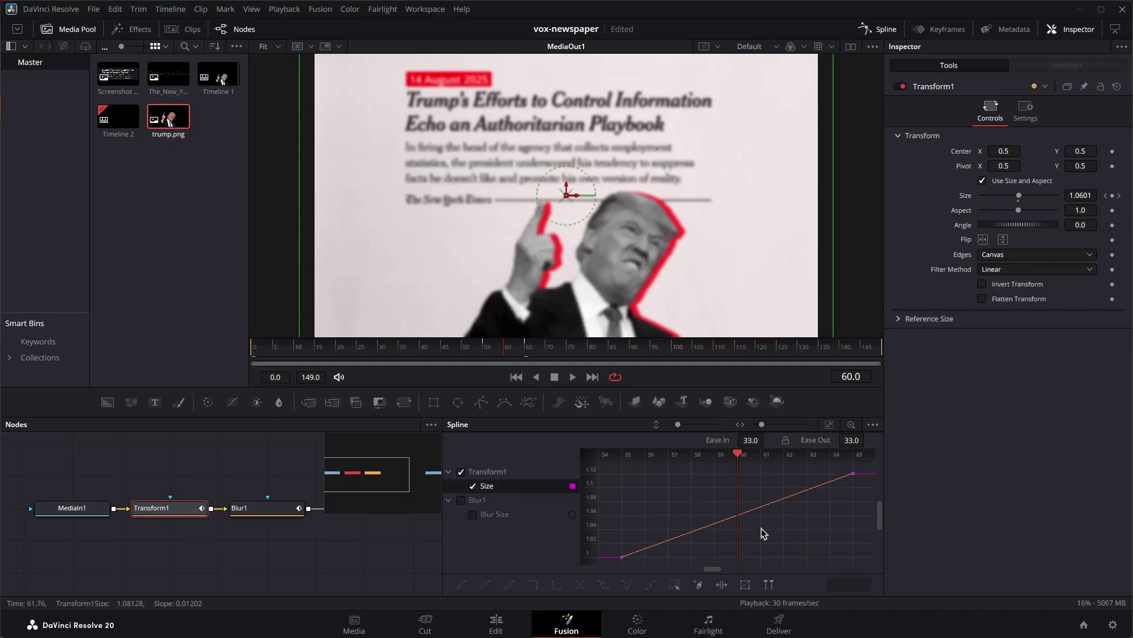
left_click(674, 584)
key("f")
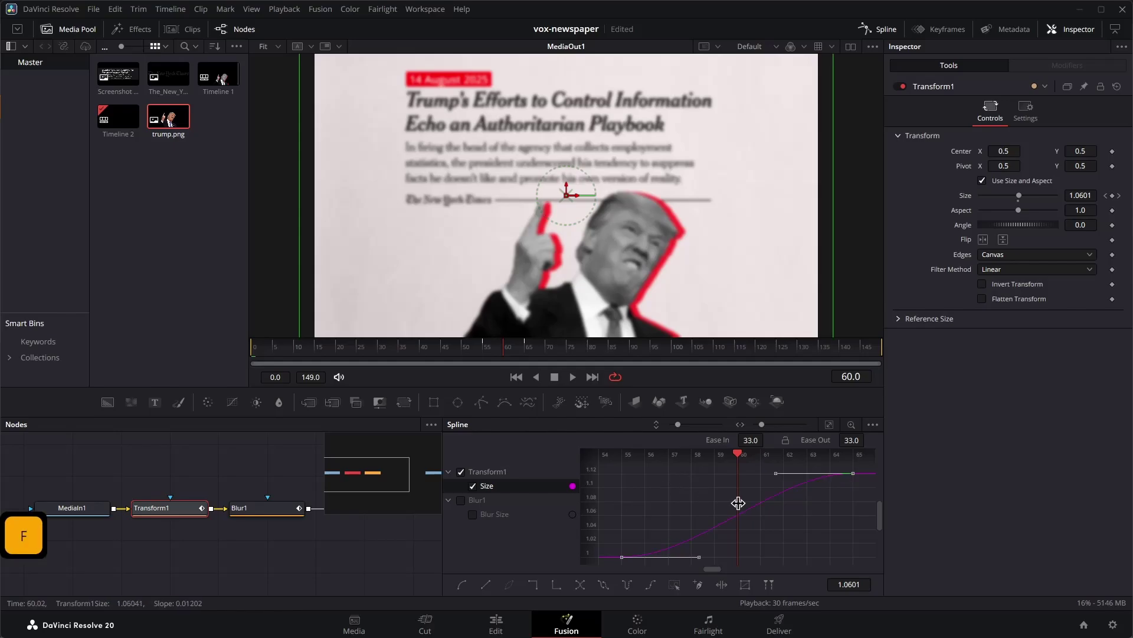
left_click_drag(751, 442, 767, 437)
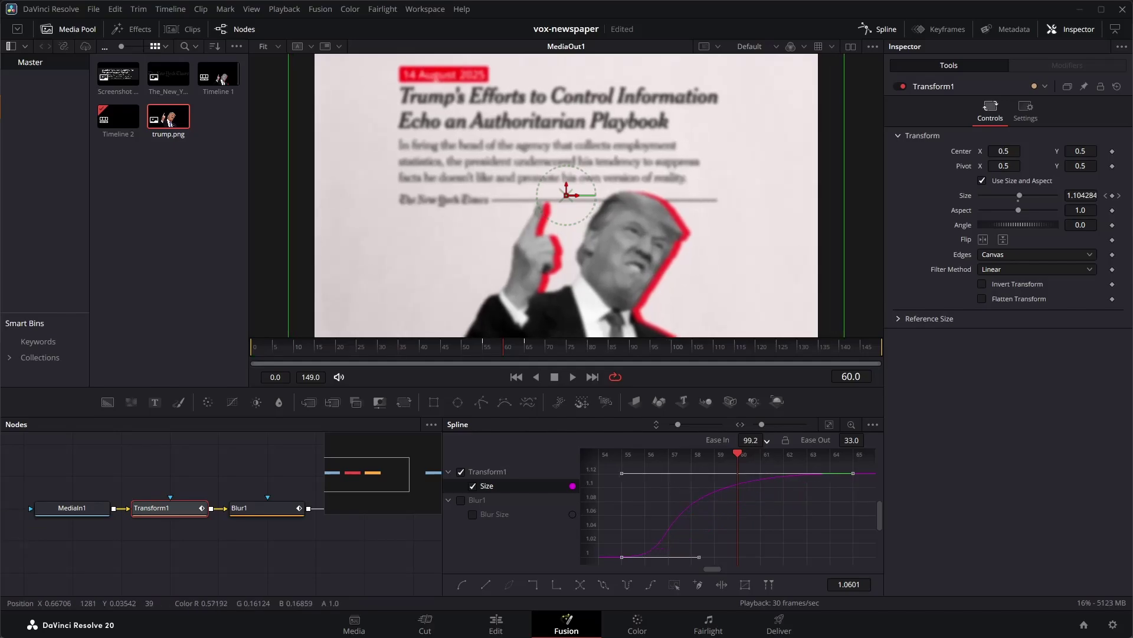
left_click(515, 376)
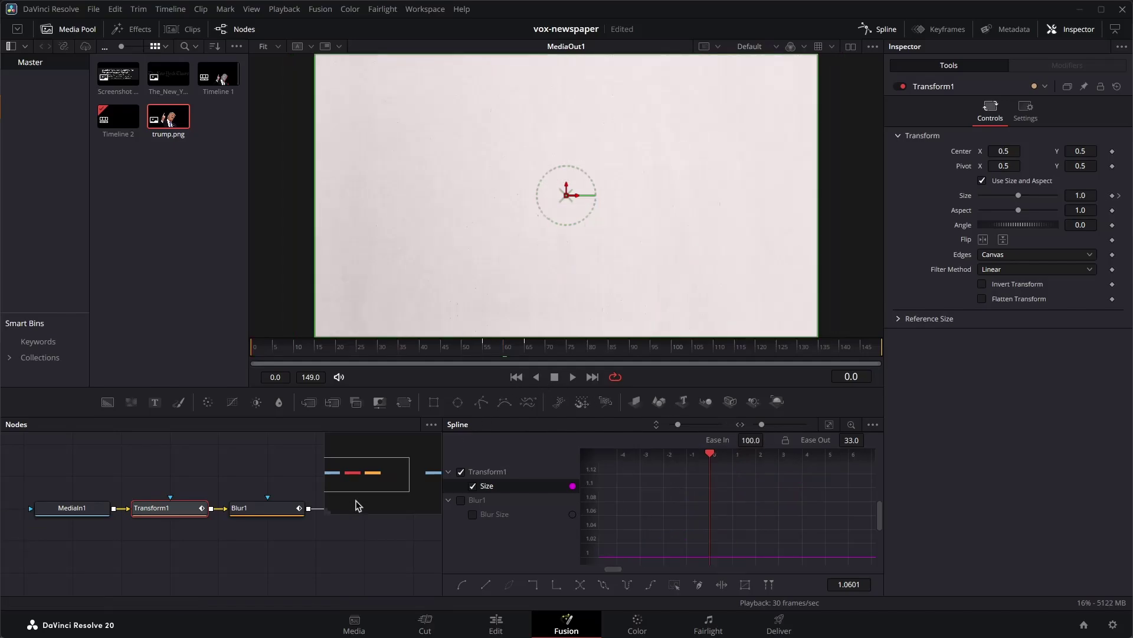
key("space")
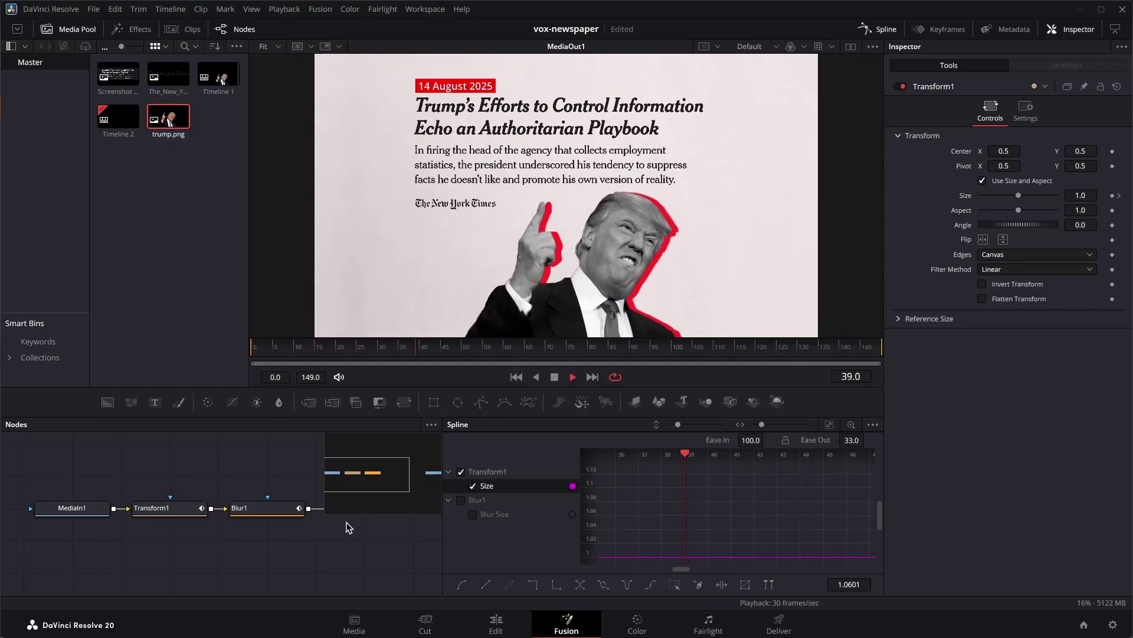
left_click(291, 509)
Add a Stop Motion node after Blur1 with Frame Repeat 3 and preview the choppy playback
key("shift+space")
type("stop")
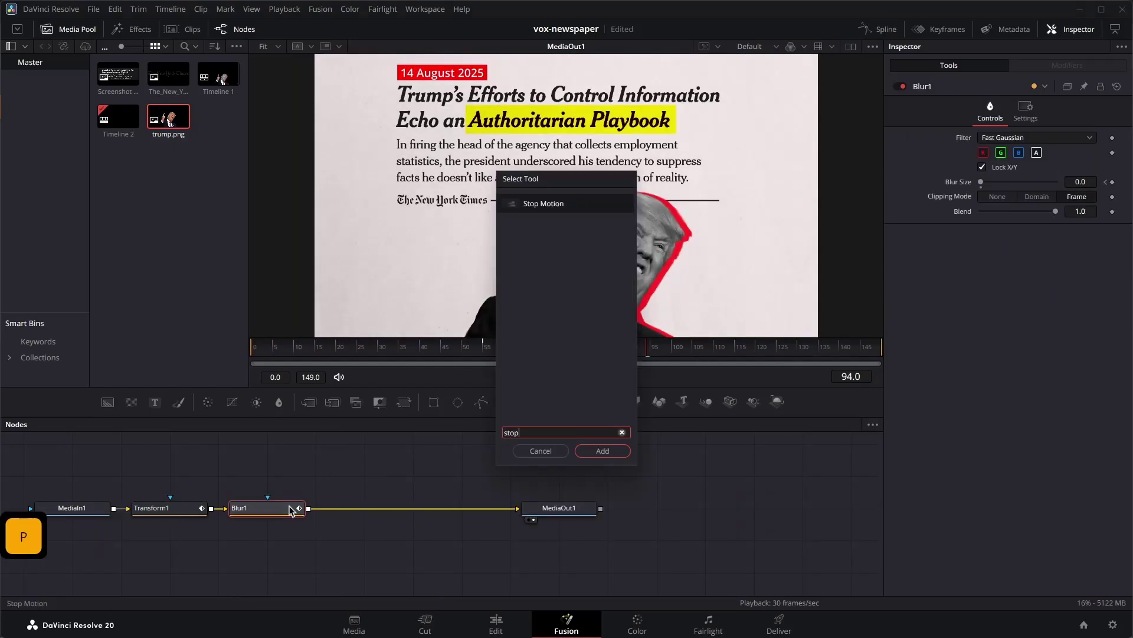
key("Return")
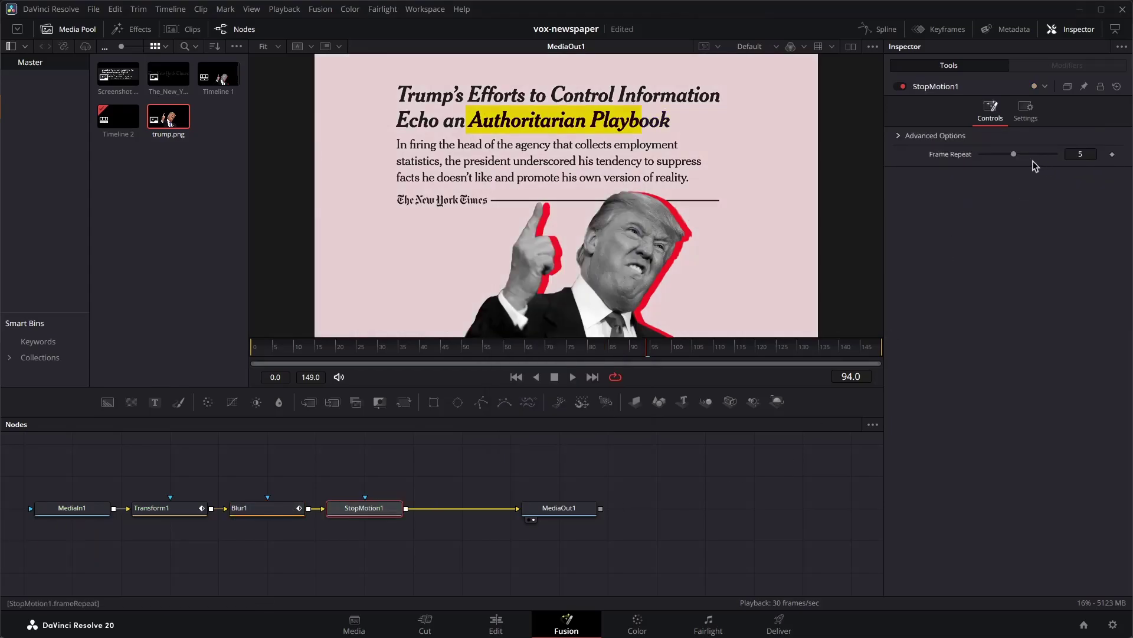
left_click_drag(1013, 155, 1005, 155)
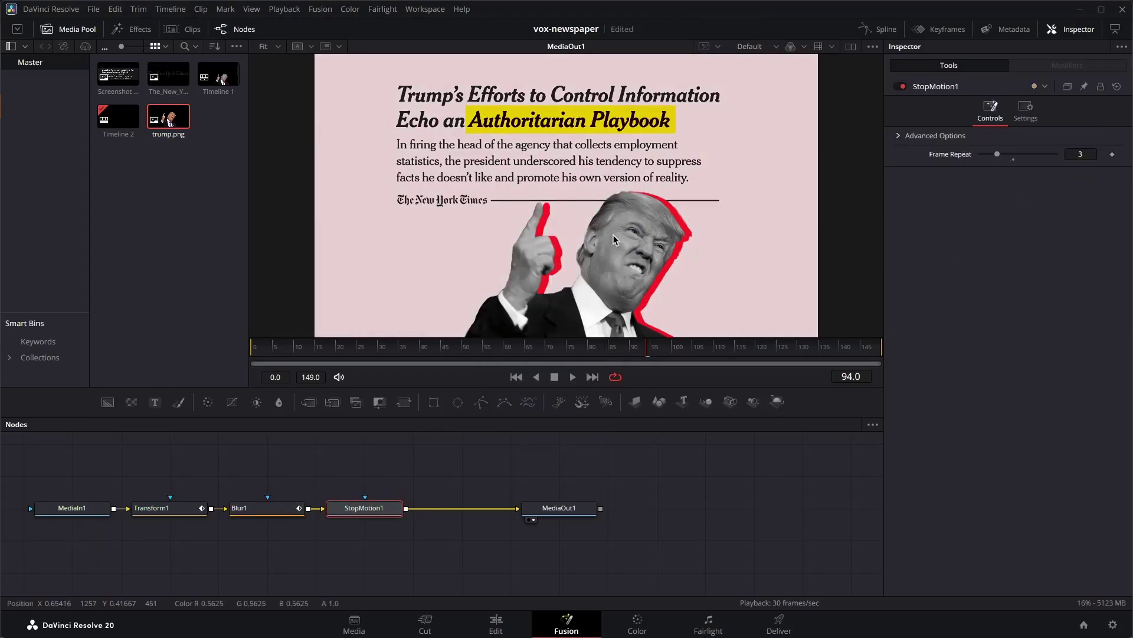
key("space")
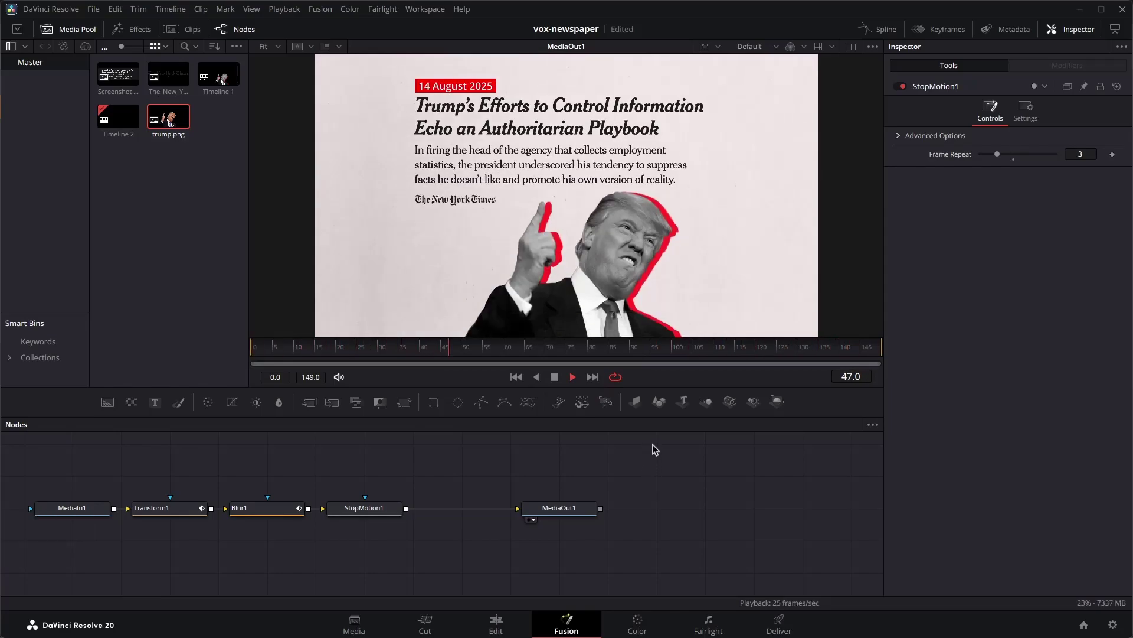
left_click(515, 378)
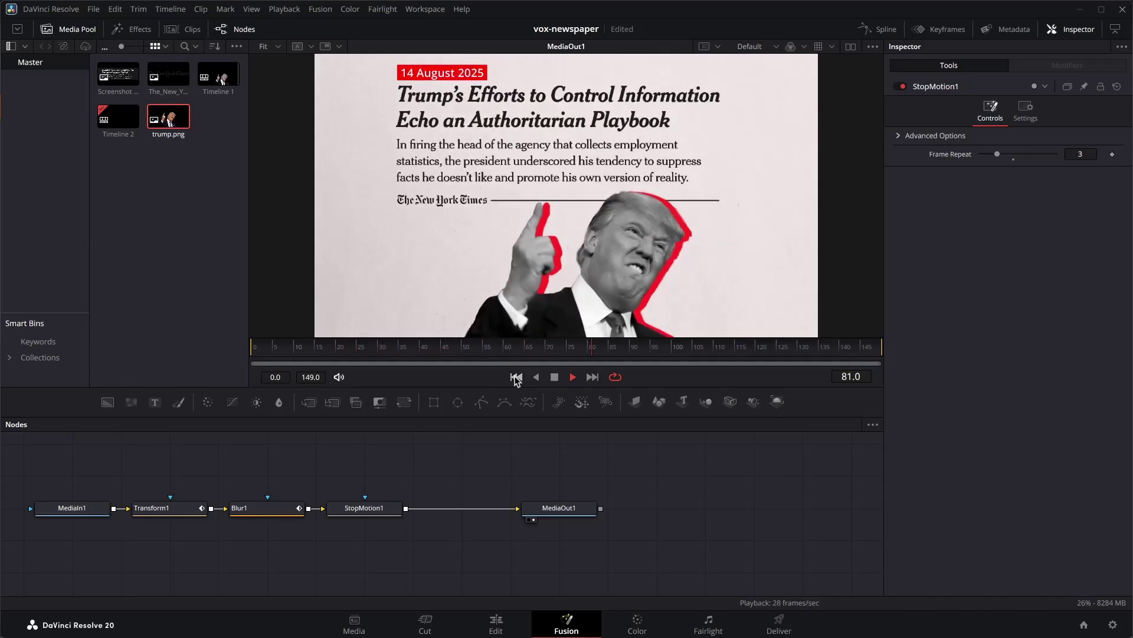
Add a Prism Blur after StopMotion1 with Aberration Distance 0.015
left_click(348, 508, "shift")
key("shift+space")
type("pris")
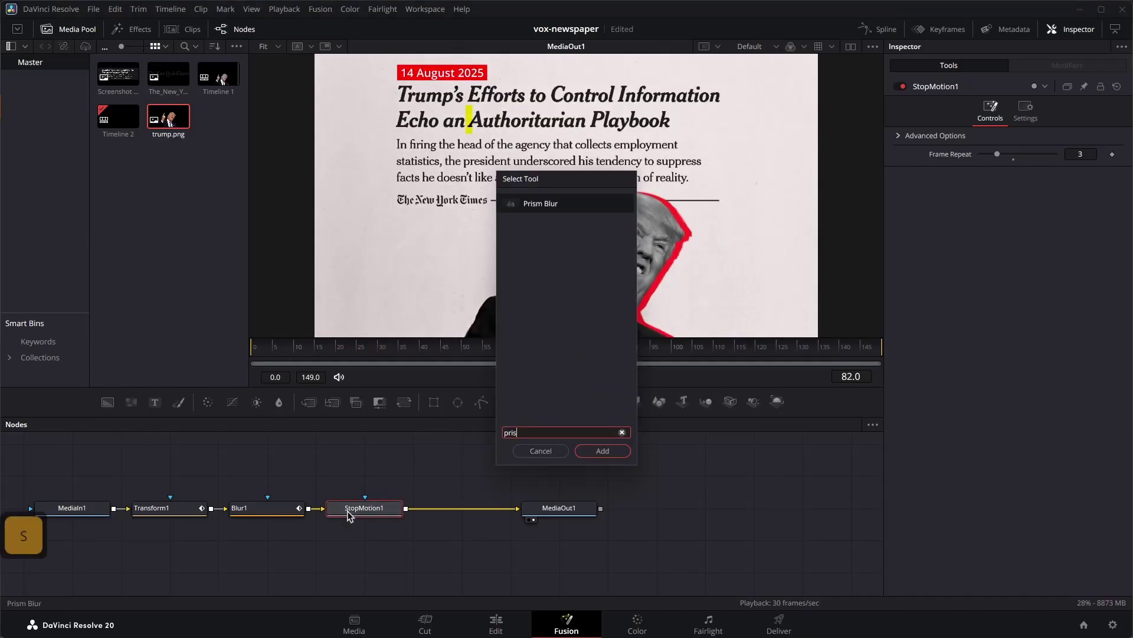
key("Return")
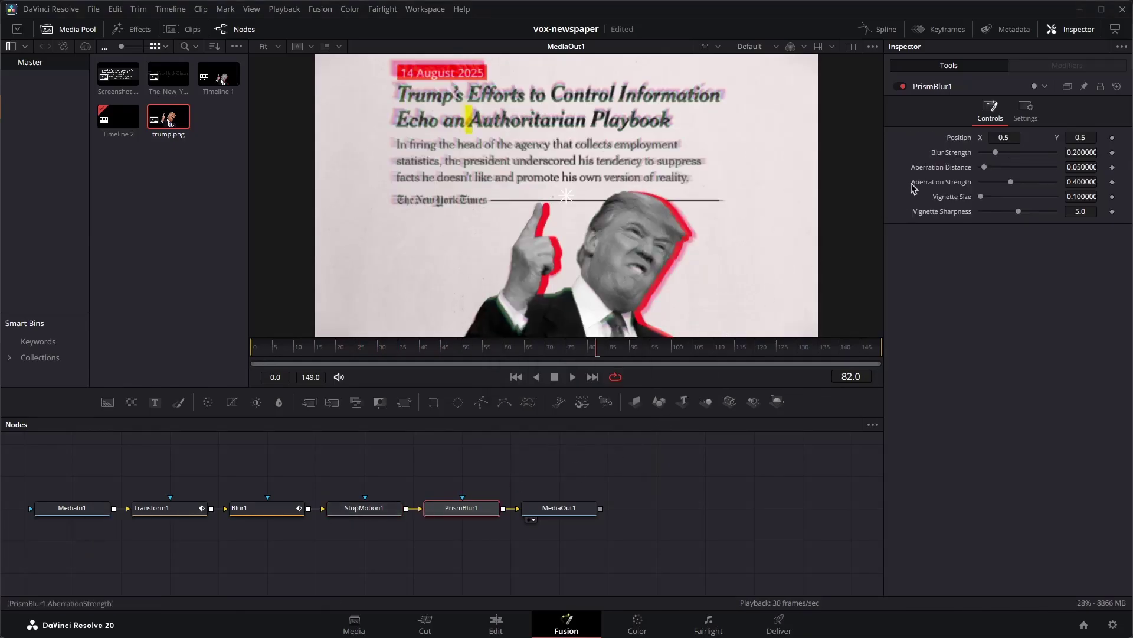
left_click_drag(996, 153, 1020, 183)
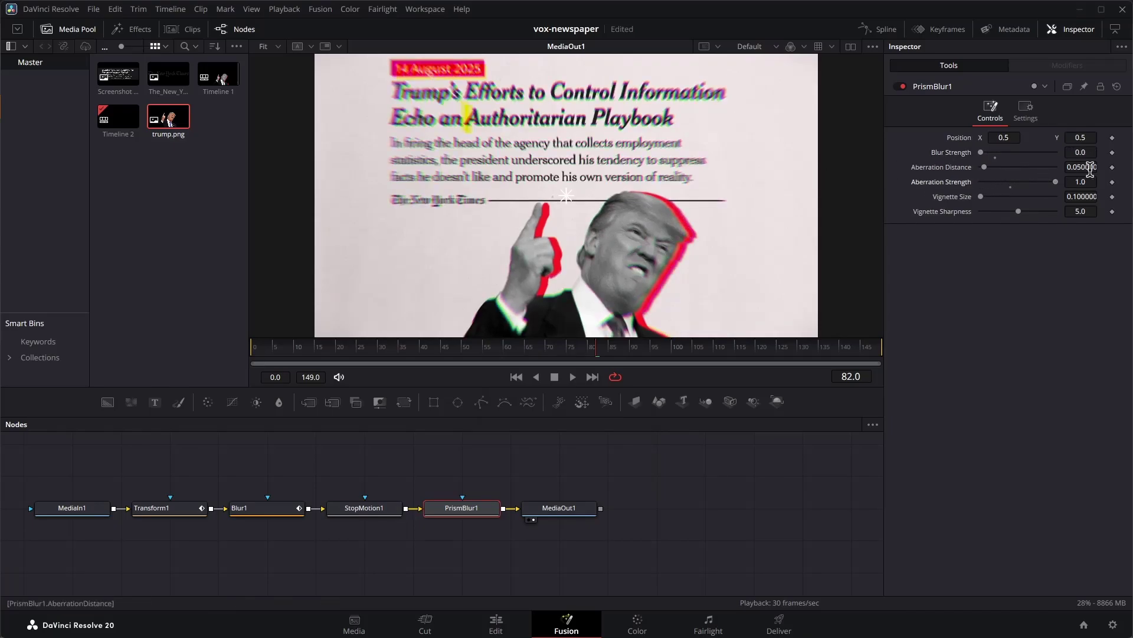
type("0.015")
key("Return")
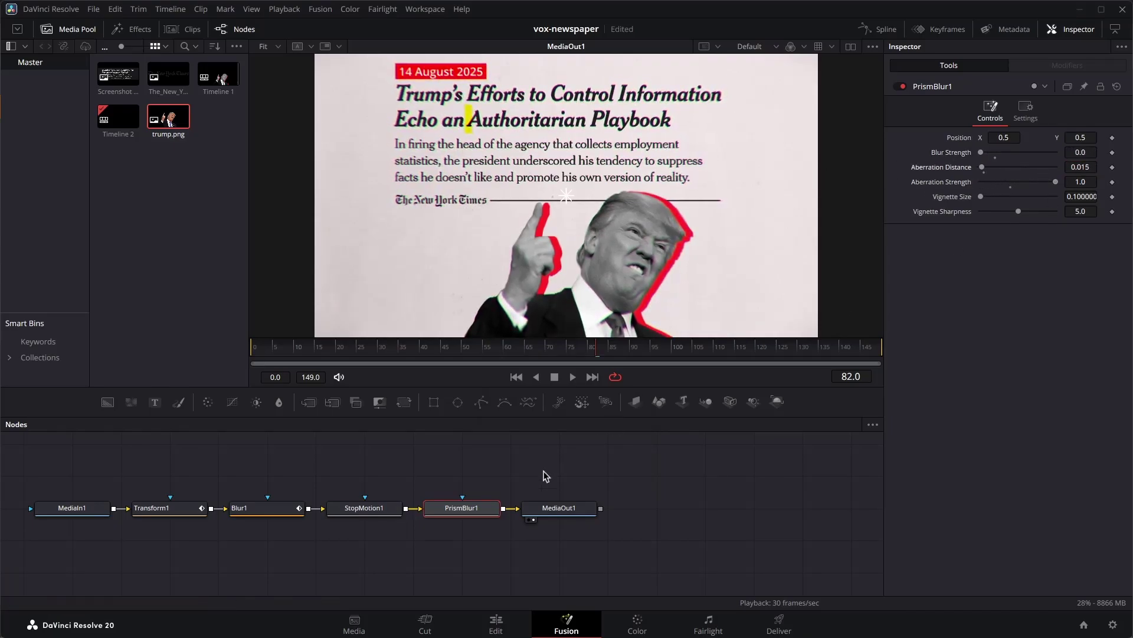
Try a Lens Distort with 0.294 distortion after the prism blur, then delete it
key("shift+space")
type("le")
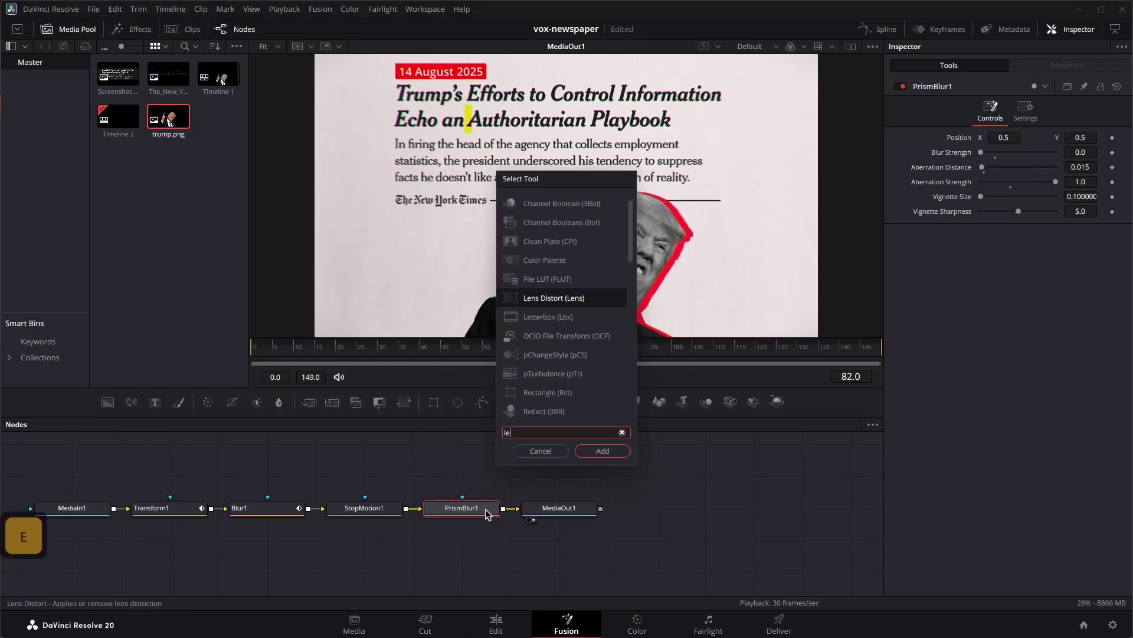
key("Return")
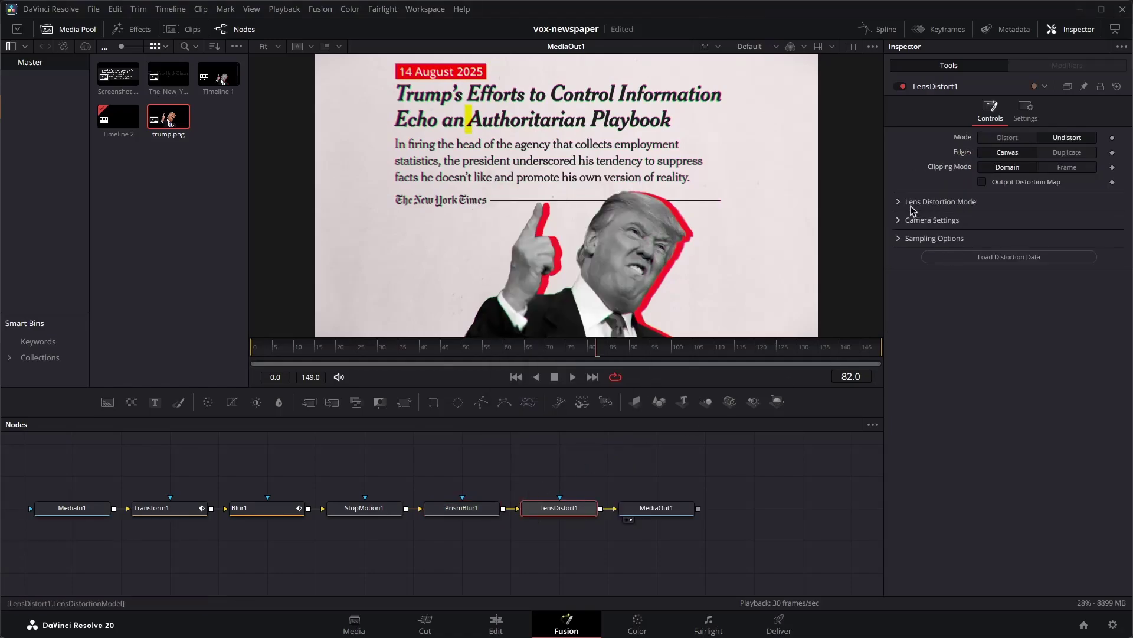
left_click(910, 204)
left_click_drag(1017, 236, 1040, 236)
left_click(557, 511)
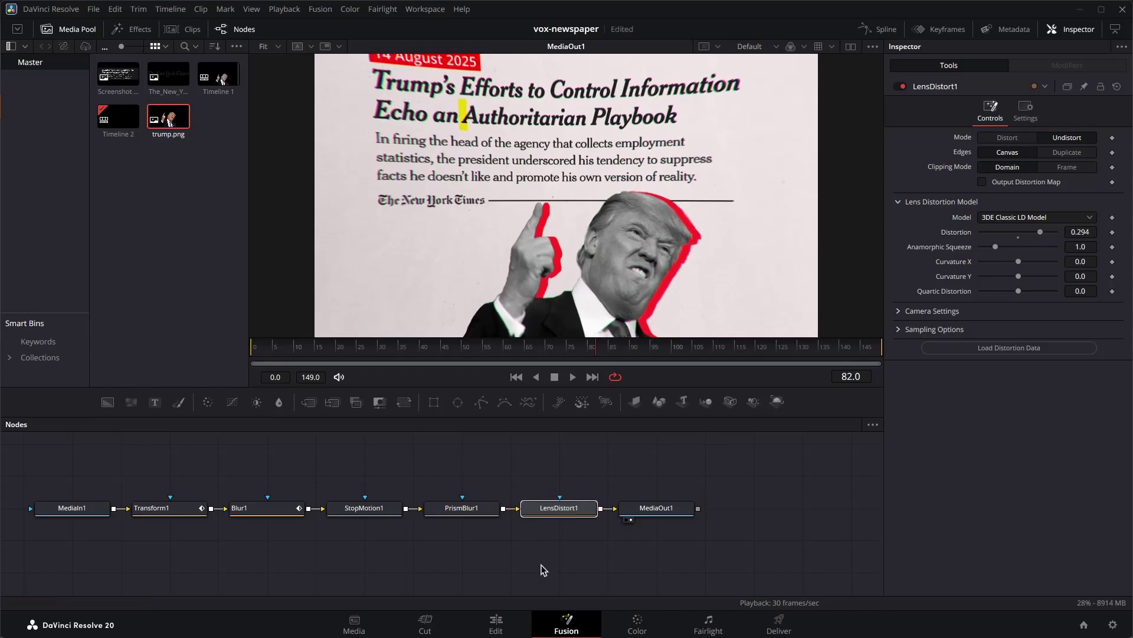
key("Delete")
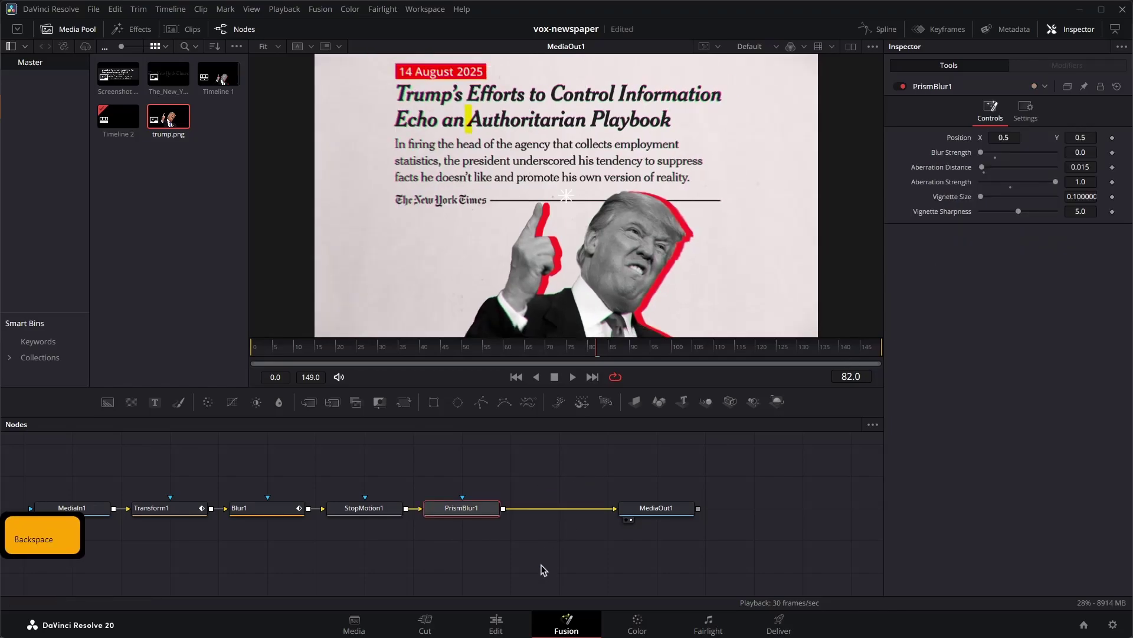
Apply Resolve FX Camera Shake to trump.png on V7 and play the timeline from the start
left_click(497, 621)
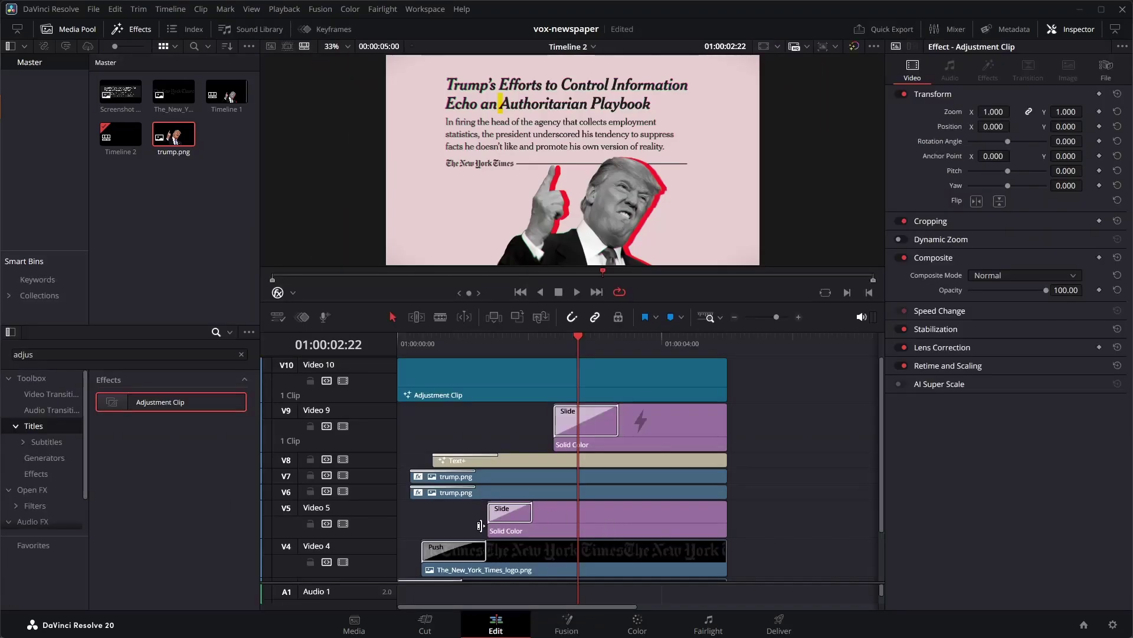
left_click(505, 479)
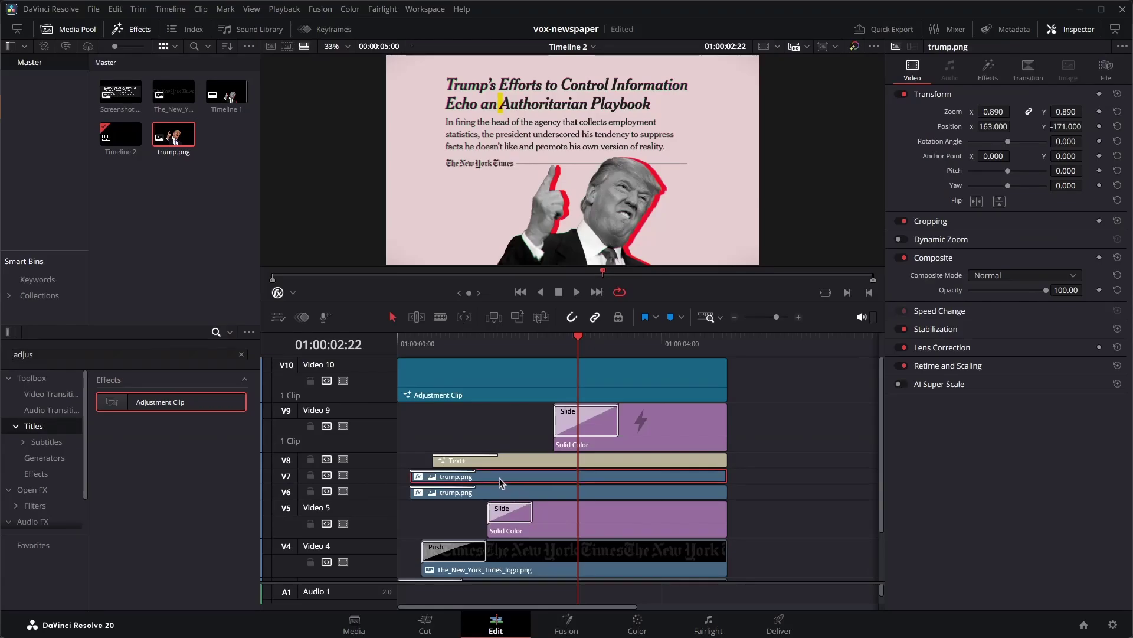
double_click(175, 351)
type("camer")
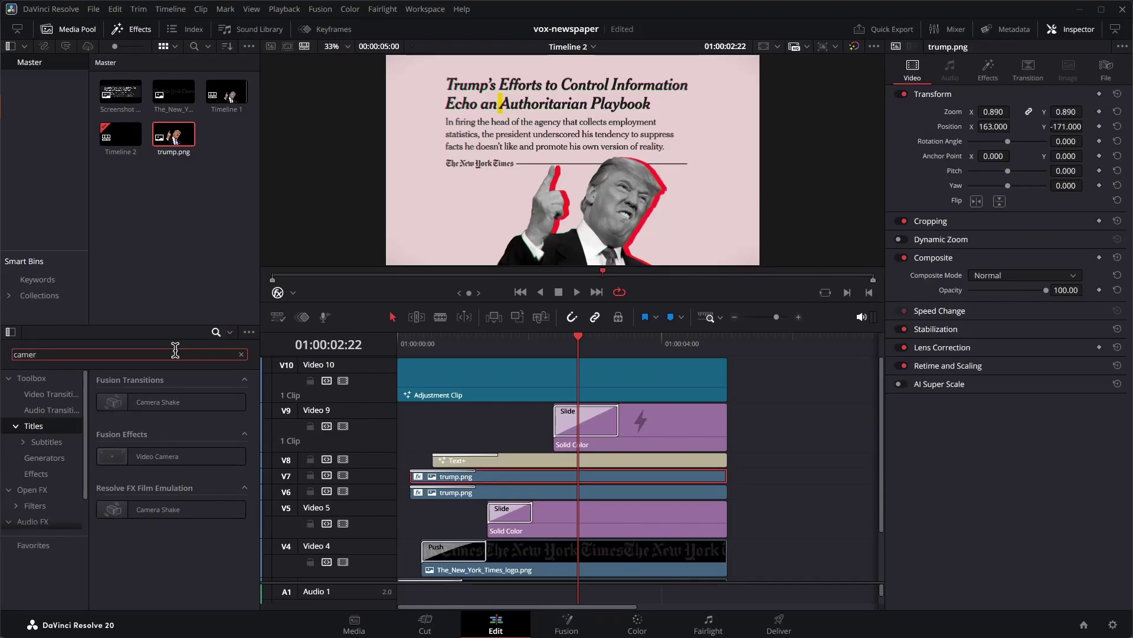
left_click_drag(153, 509, 507, 477)
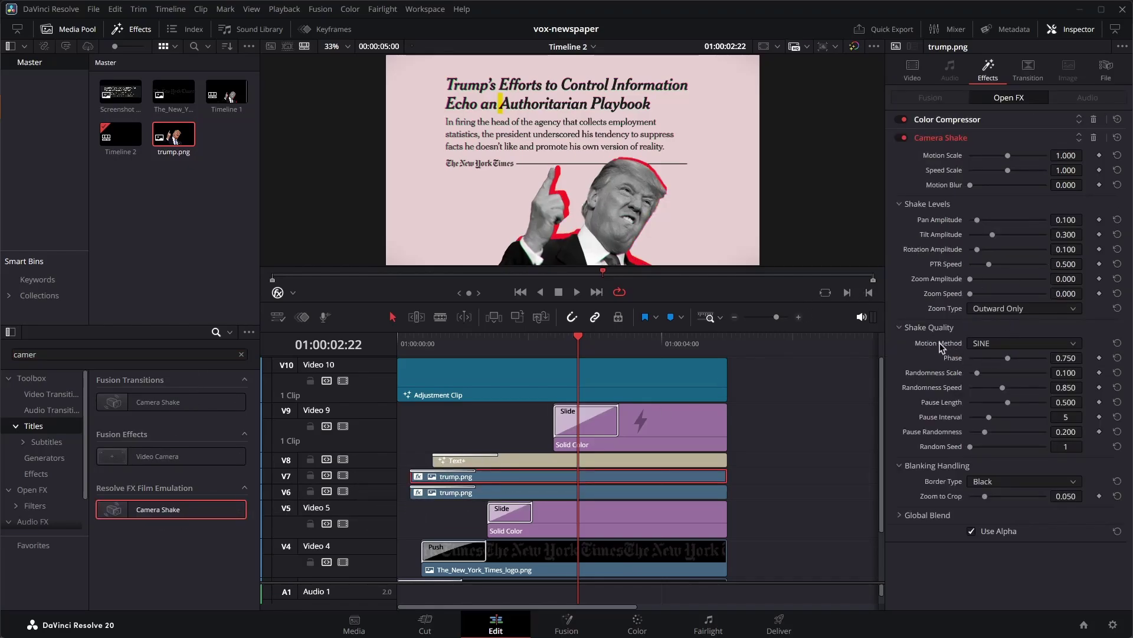
key("Home")
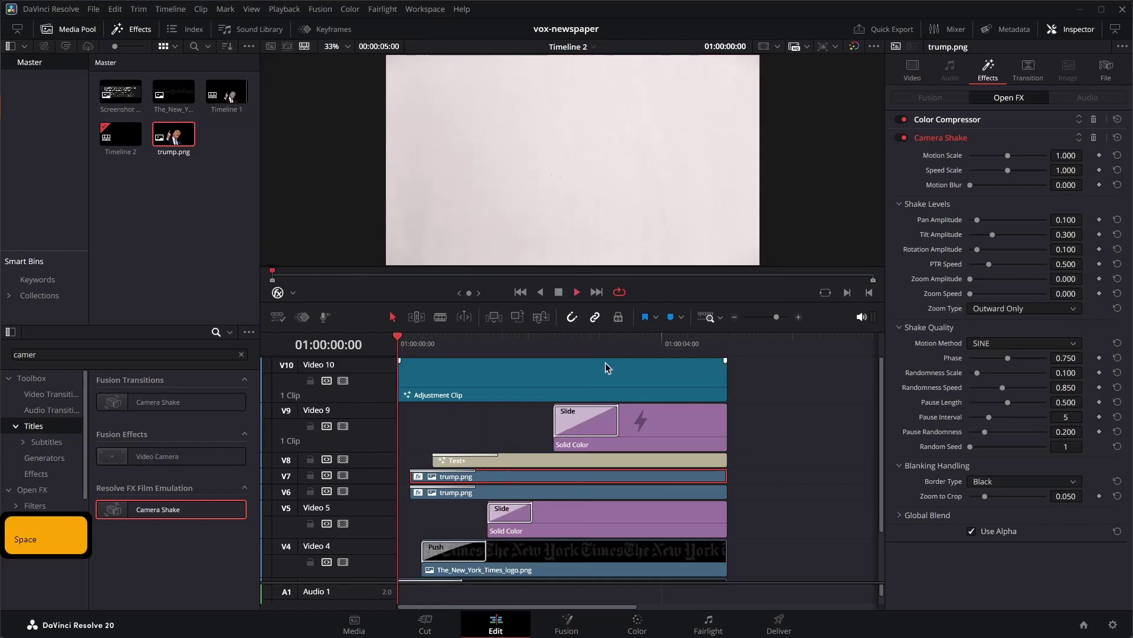
key("space")
key("Home")
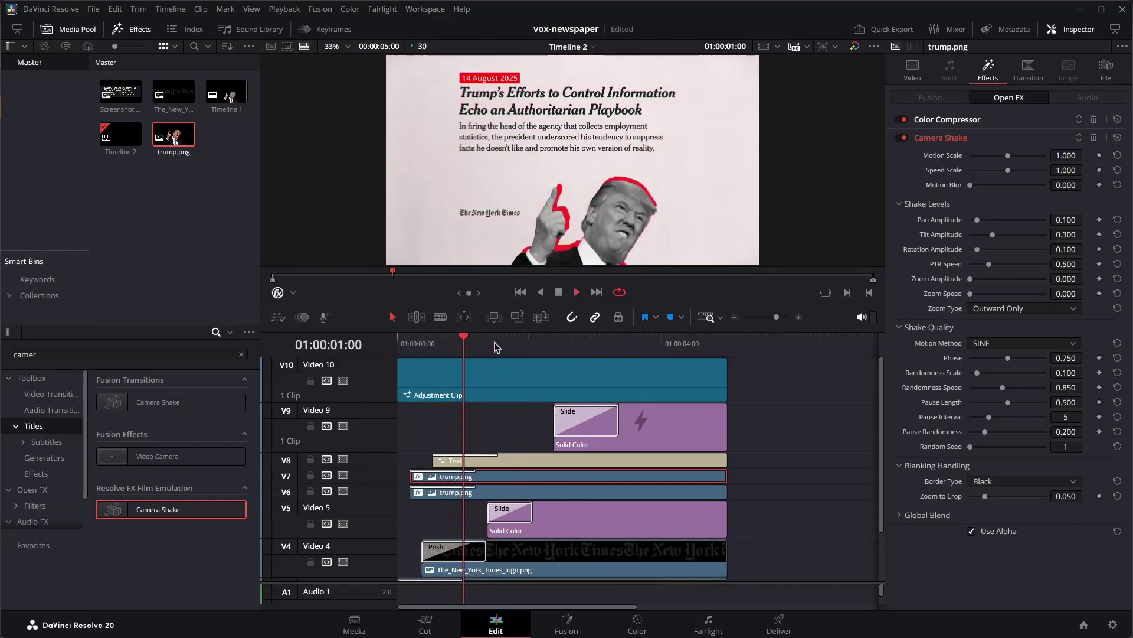
key("space")
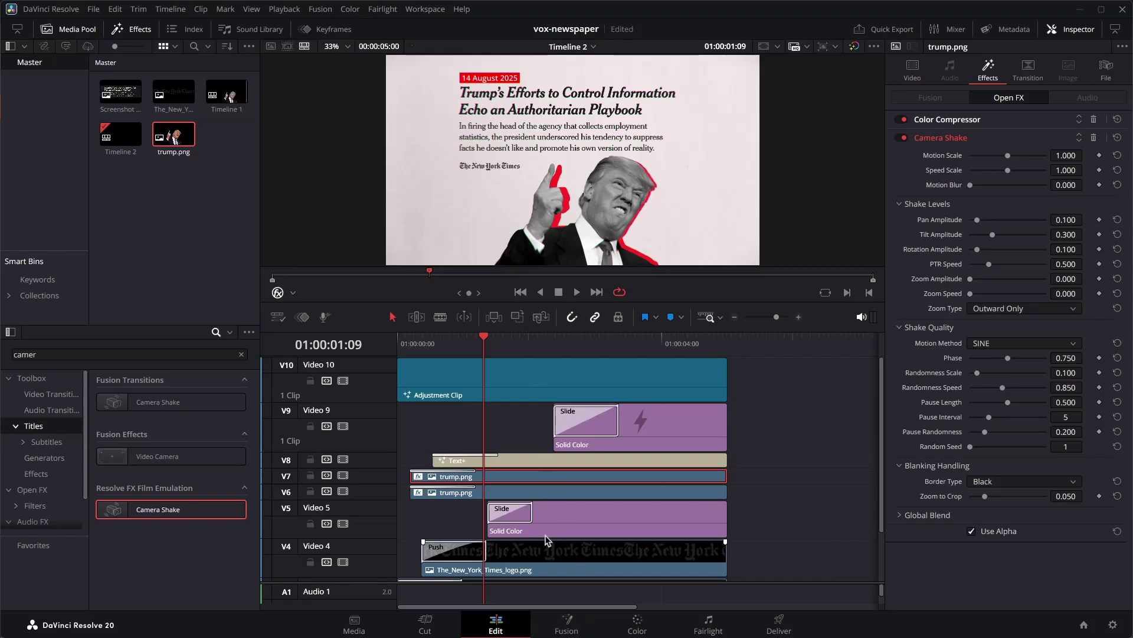
Disable the StopMotion1 node in Fusion for comparison and replay the timeline
left_click(566, 624)
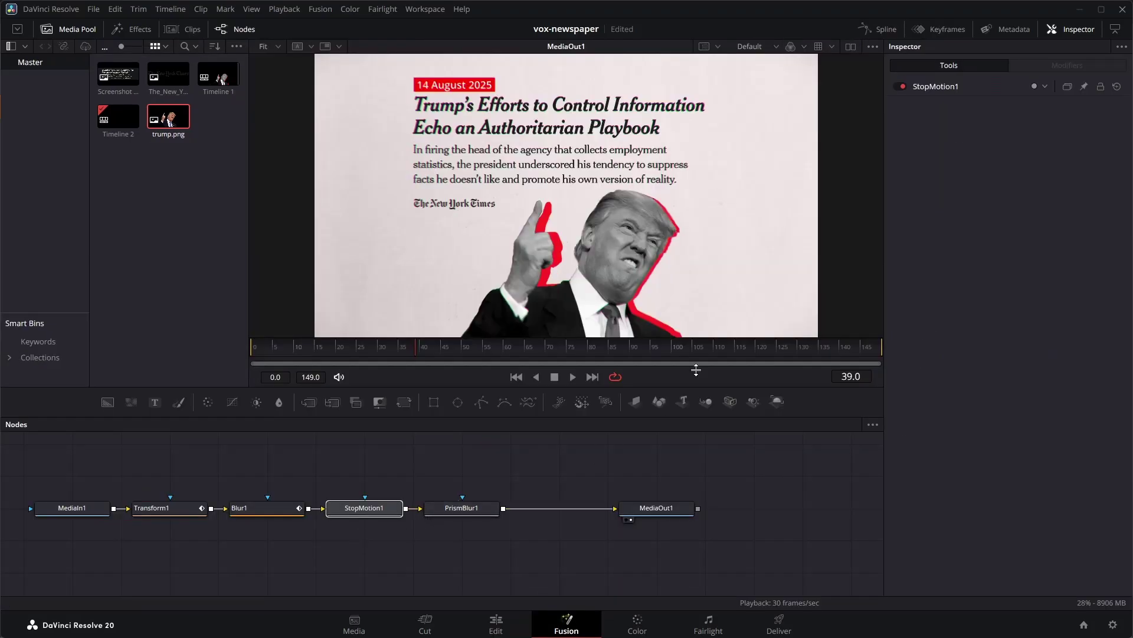
left_click(898, 86)
left_click(496, 625)
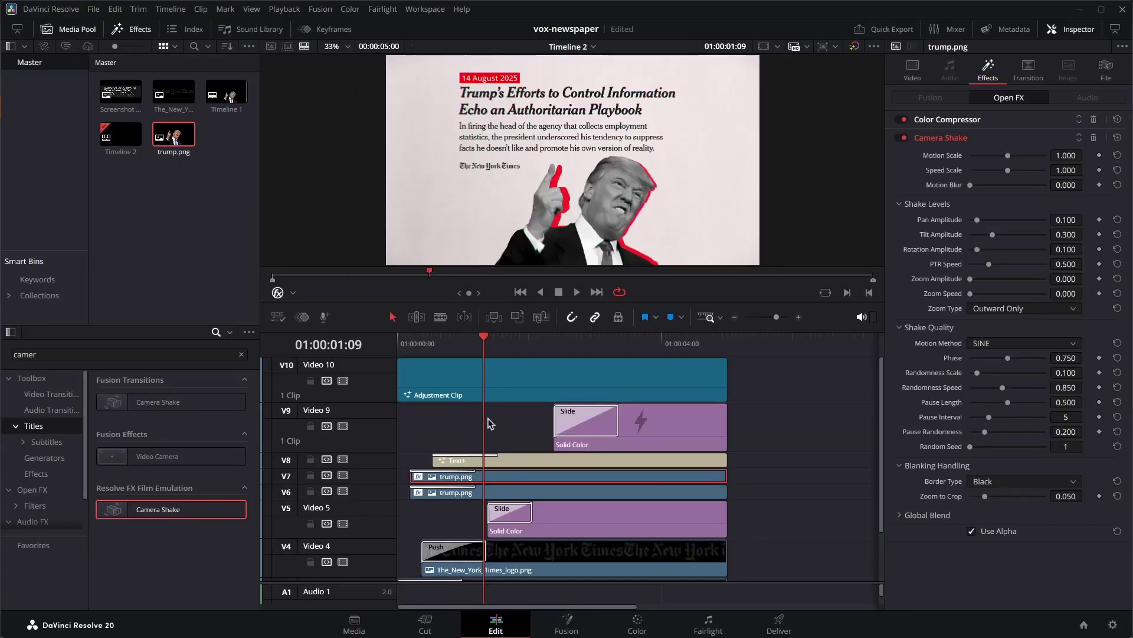
key("Home")
left_click(577, 291)
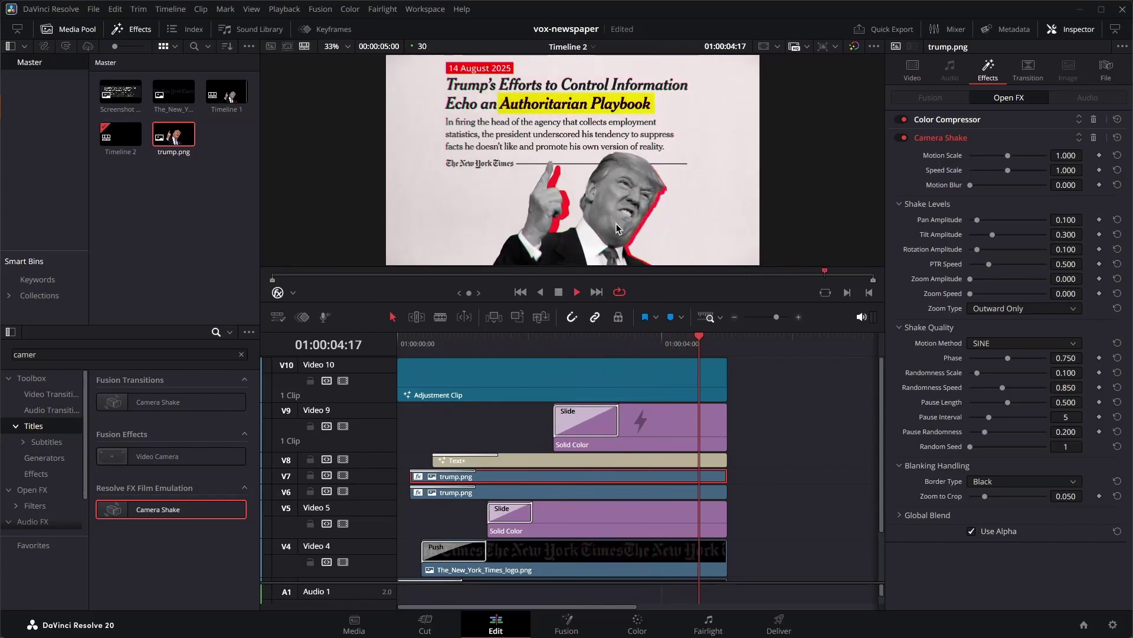
left_click(558, 292)
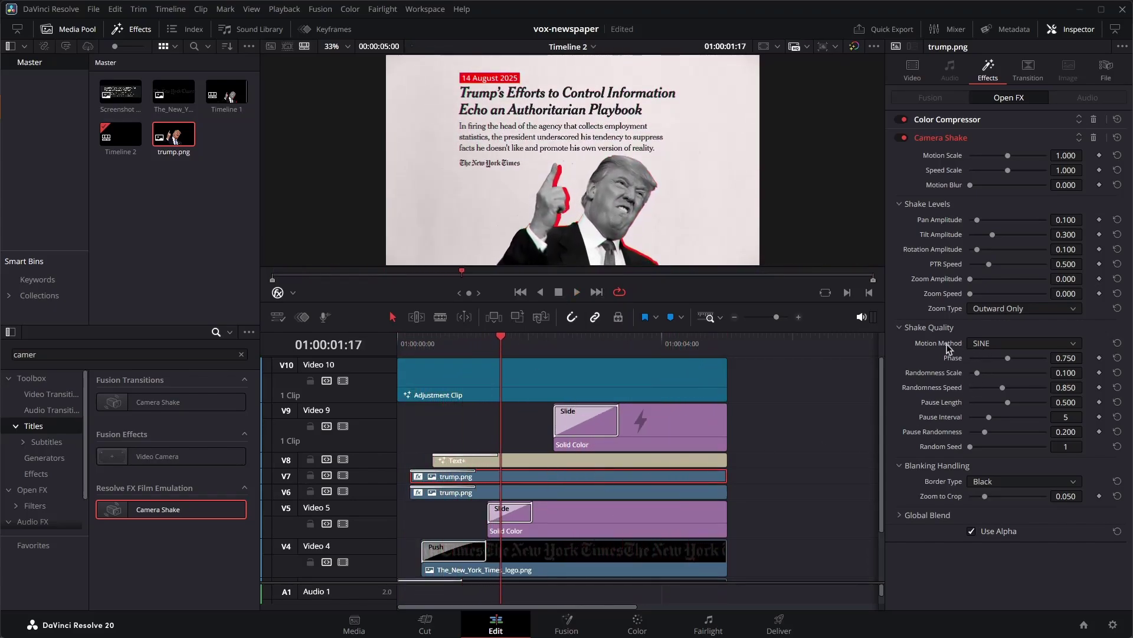
Switch the Camera Shake Motion Method to Square Wave and lower Speed Scale to 0.279
left_click(989, 344)
left_click(987, 407)
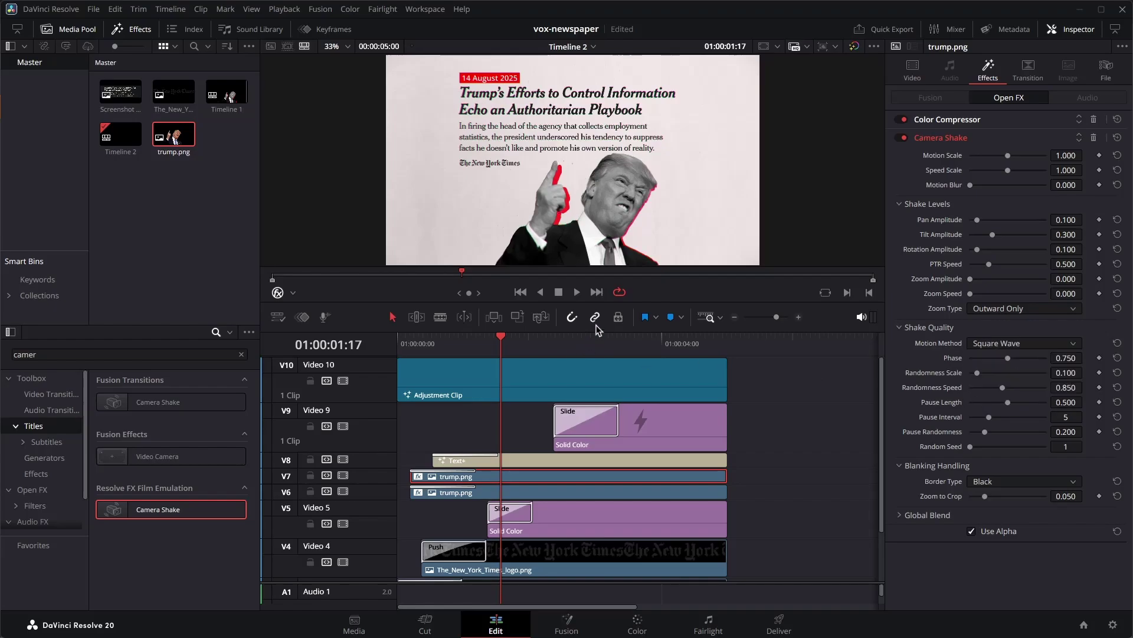
left_click(541, 292)
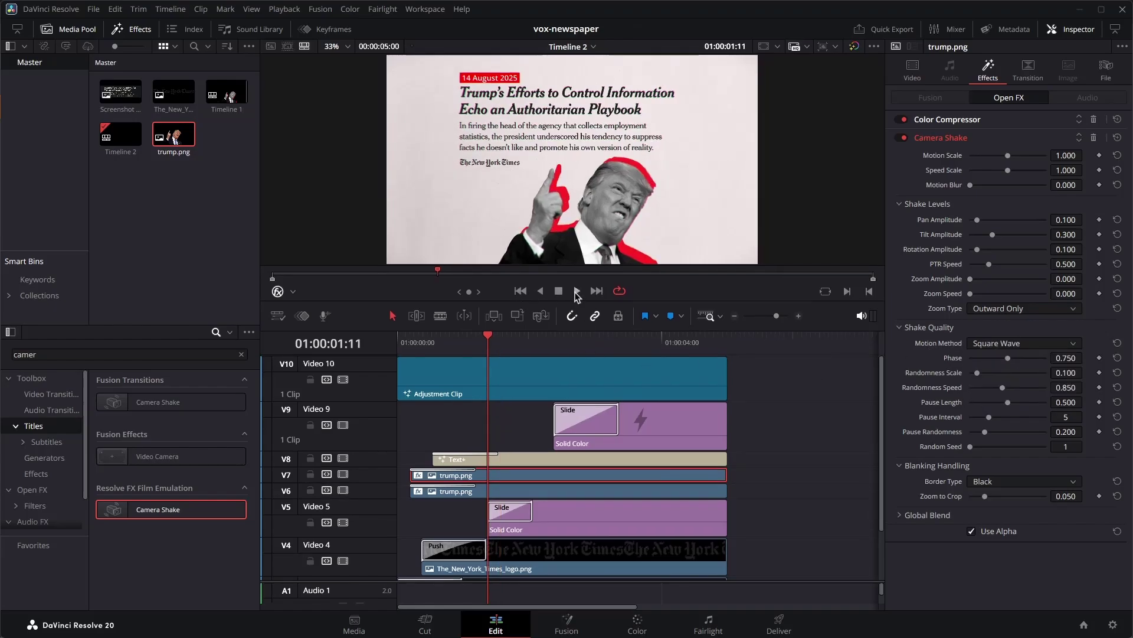
left_click(576, 292)
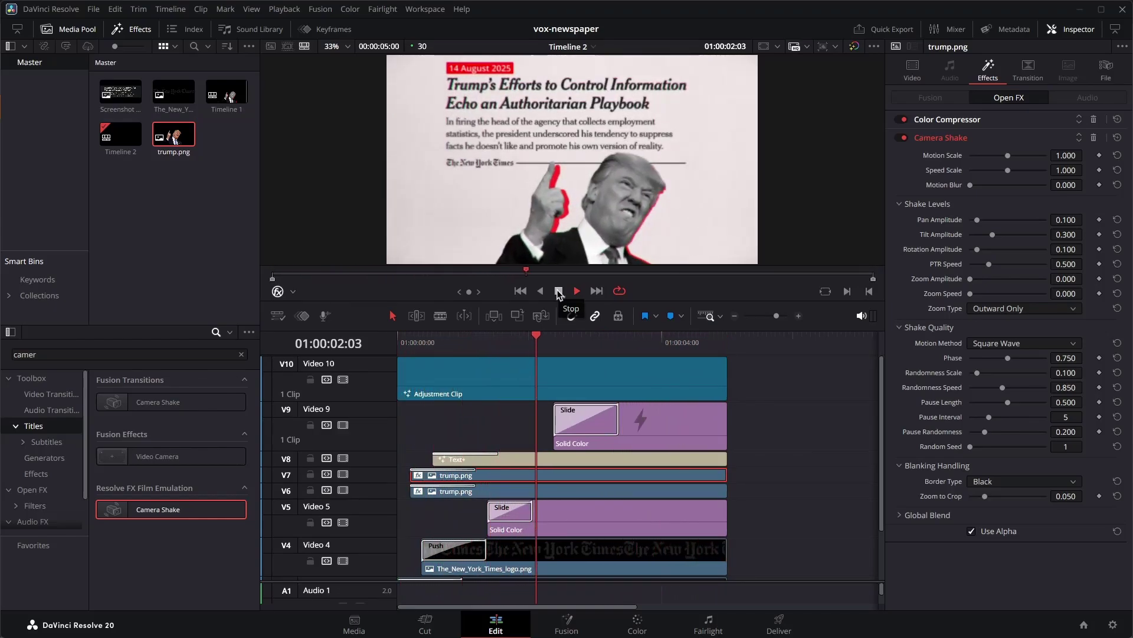
left_click(558, 291)
left_click_drag(1008, 173, 982, 172)
left_click(577, 291)
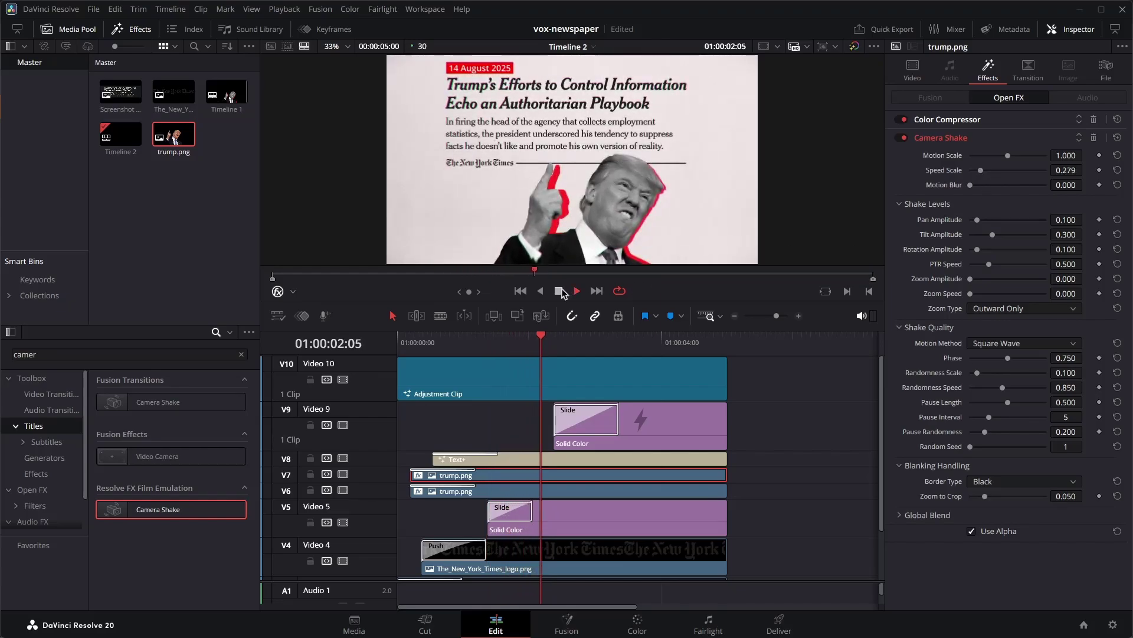
key("space")
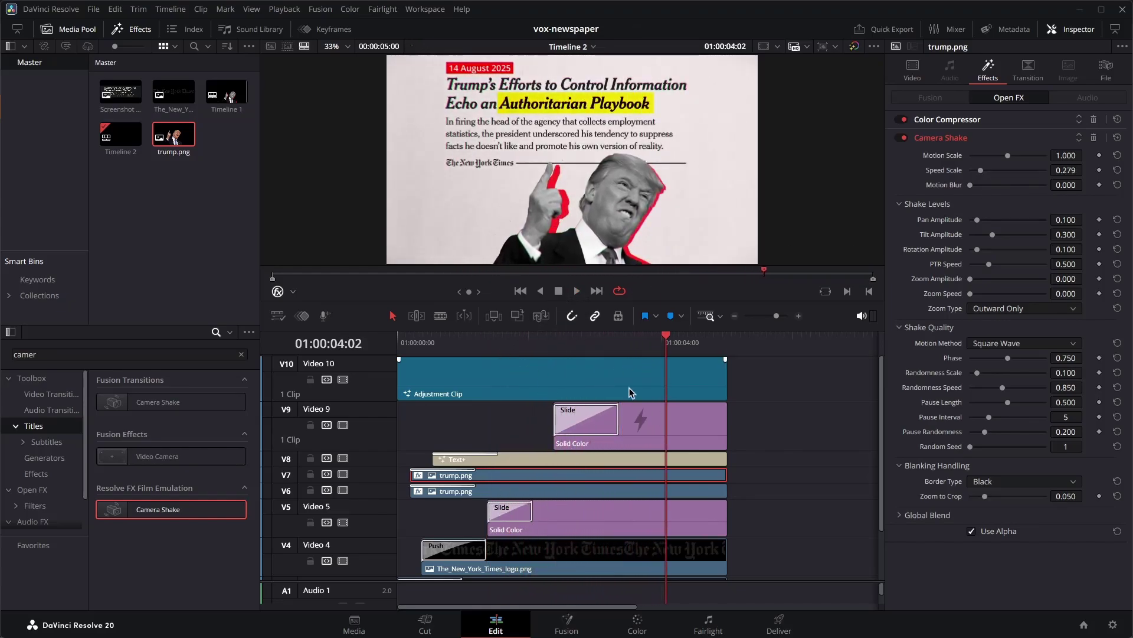
Open the V10 adjustment clip in Fusion, check the StopMotion1 node, and scrub the animation from the start
left_click(502, 373)
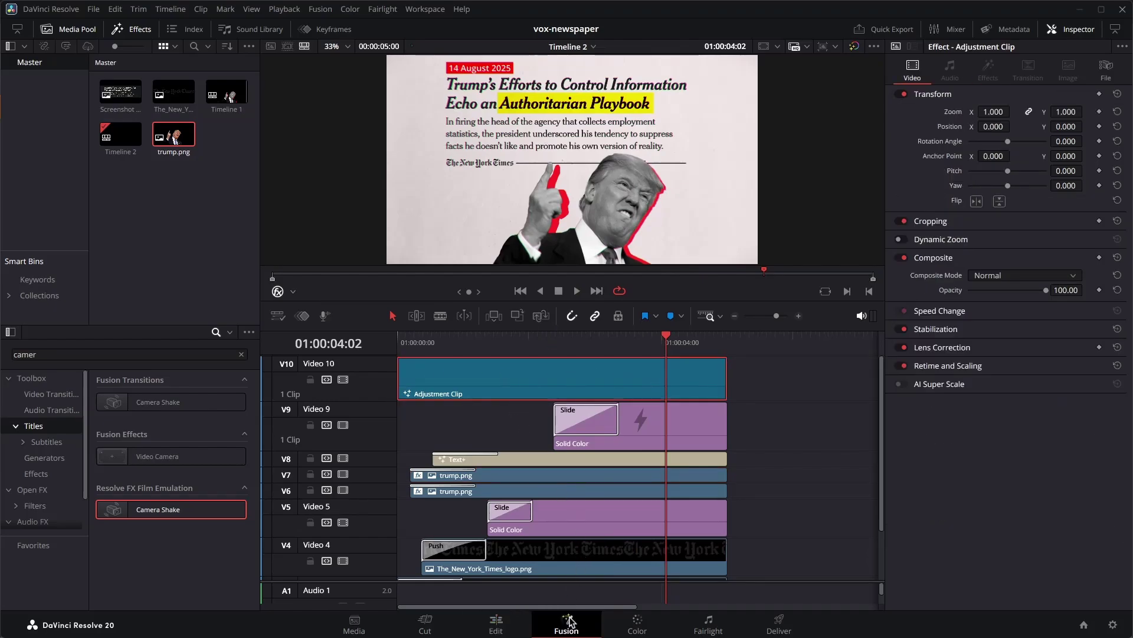
left_click(568, 622)
left_click(396, 506)
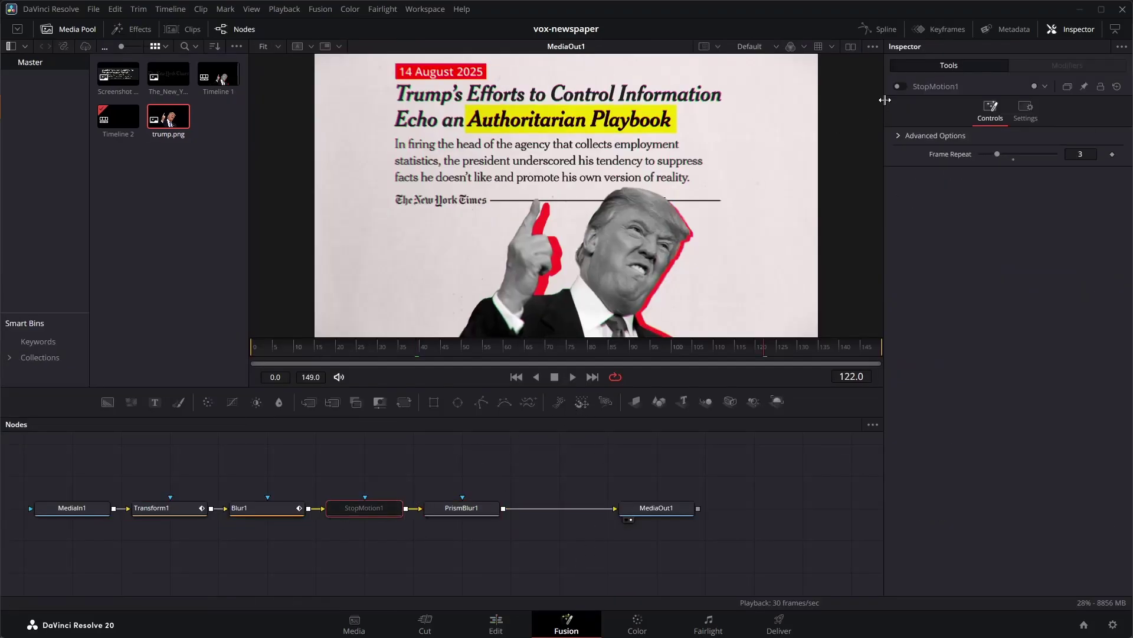
left_click(515, 616)
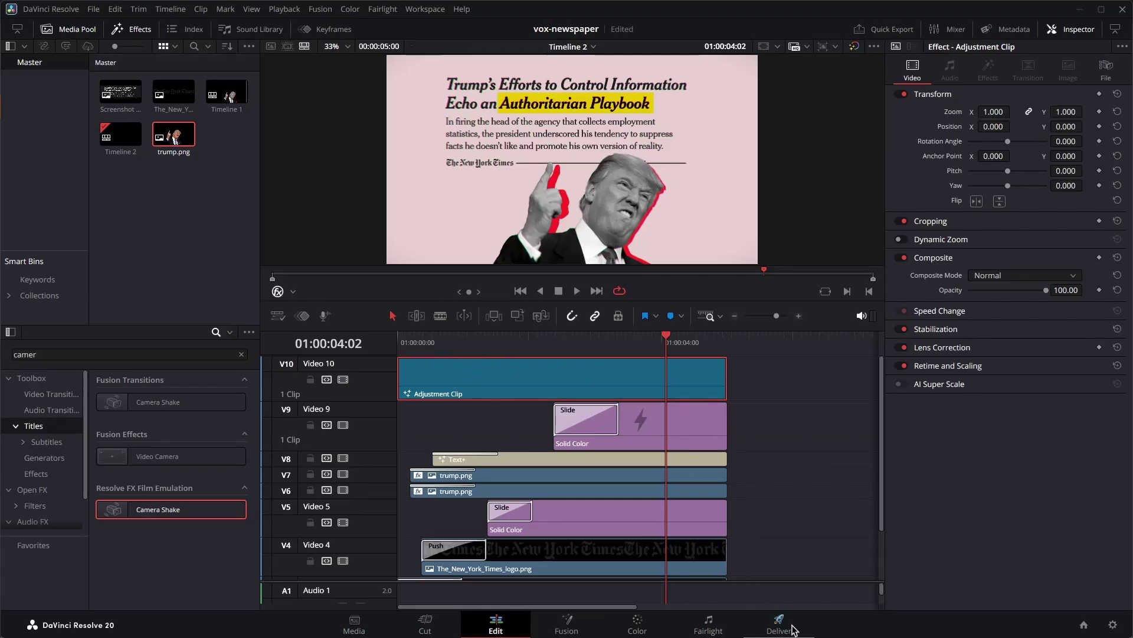
left_click(567, 624)
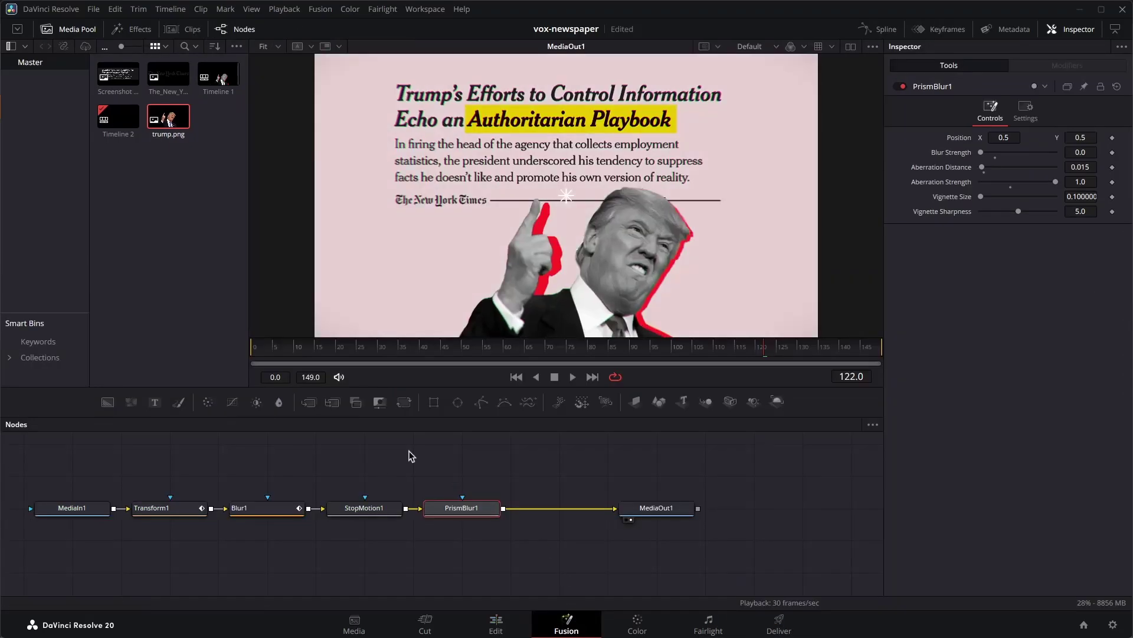
left_click_drag(277, 351, 808, 351)
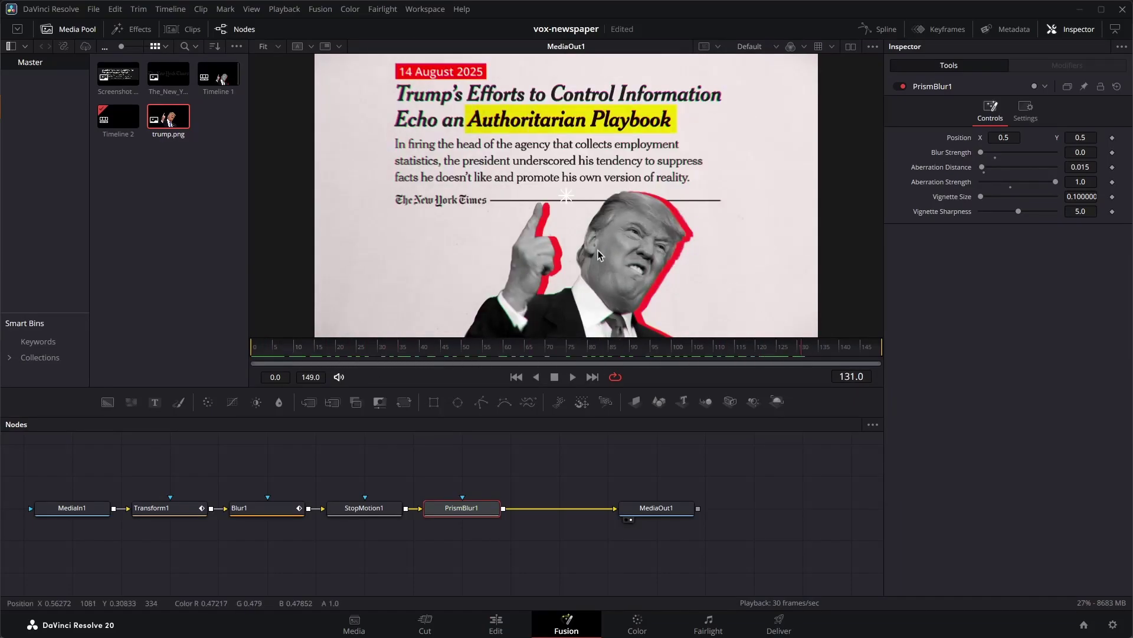